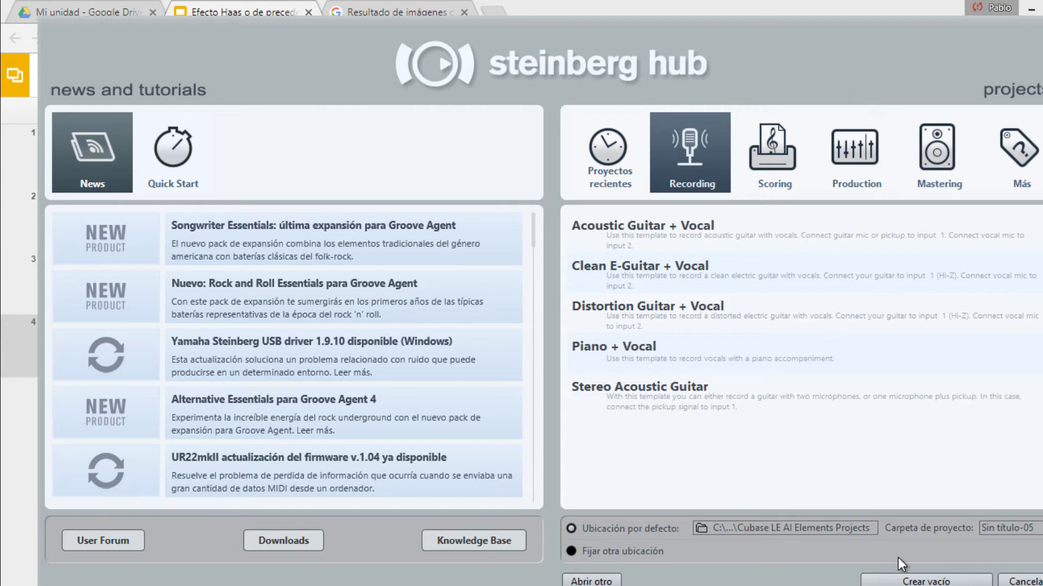
Create an empty Cubase project.
click(917, 580)
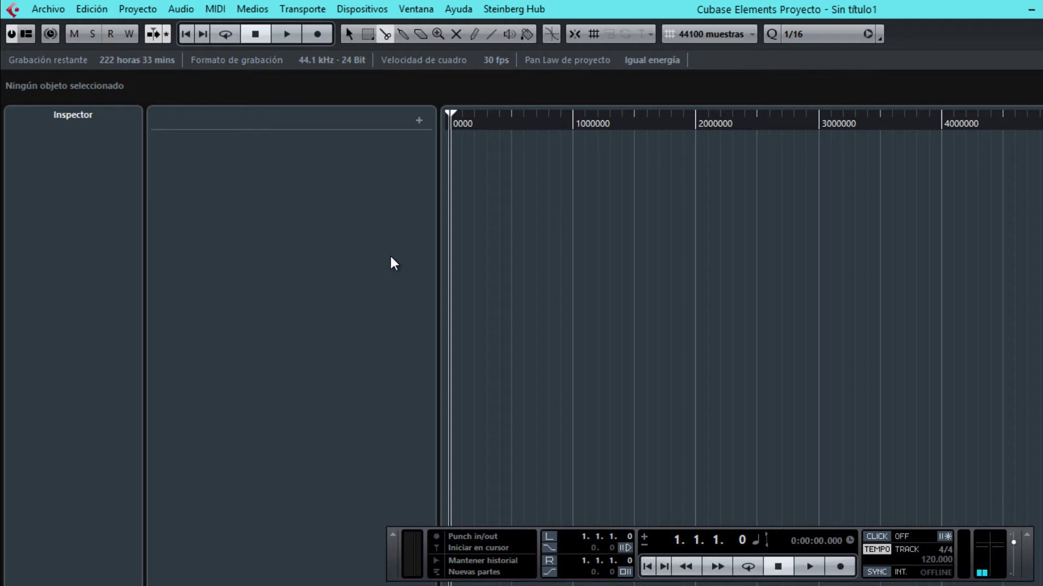
Open the Caballo Blanco folder from the desktop and widen its Nombre column to show the full file names.
key(super)
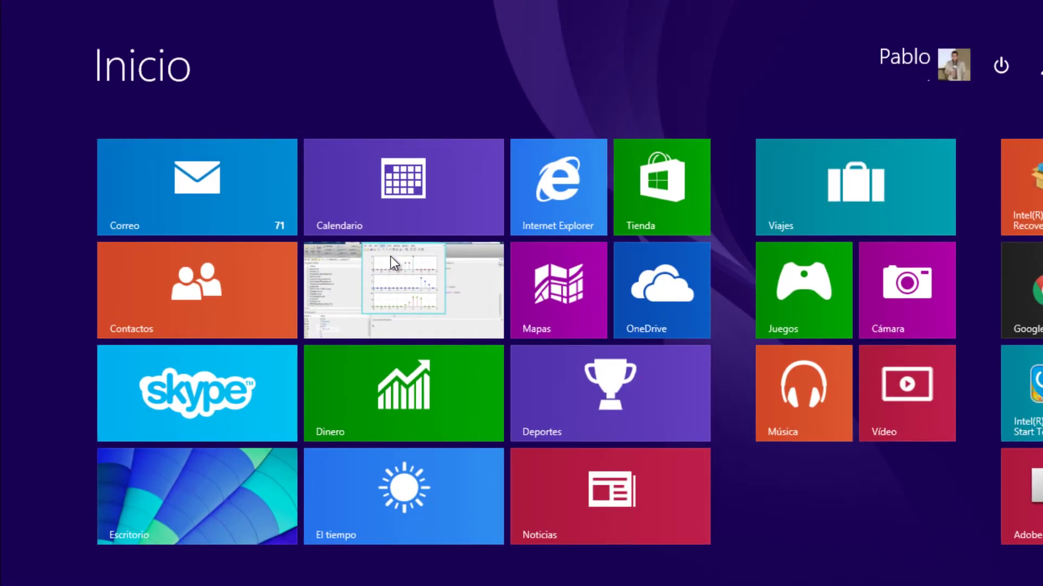
key(super)
key(alt+Tab)
key(alt+Tab)
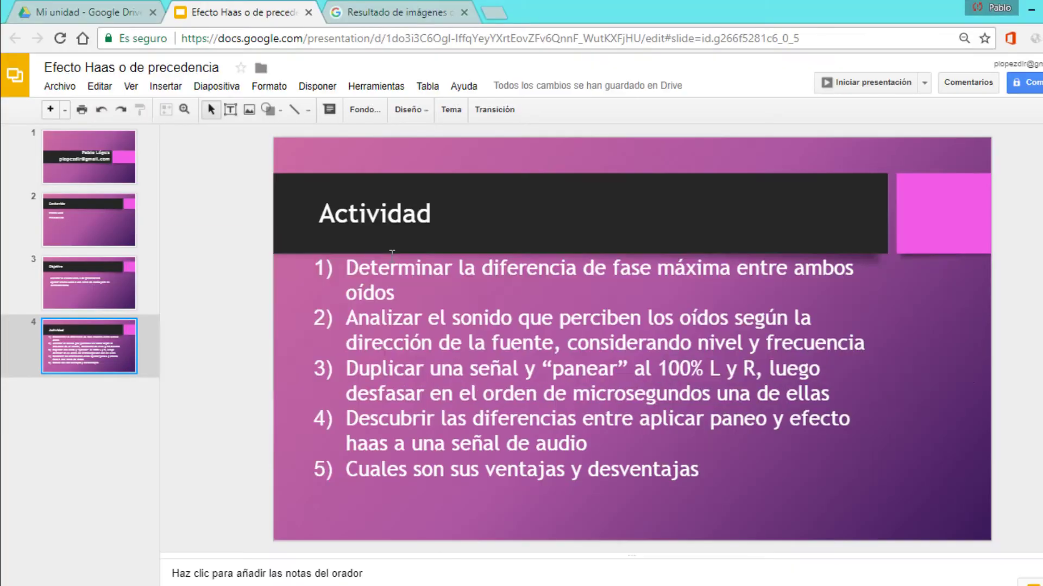
key(super+d)
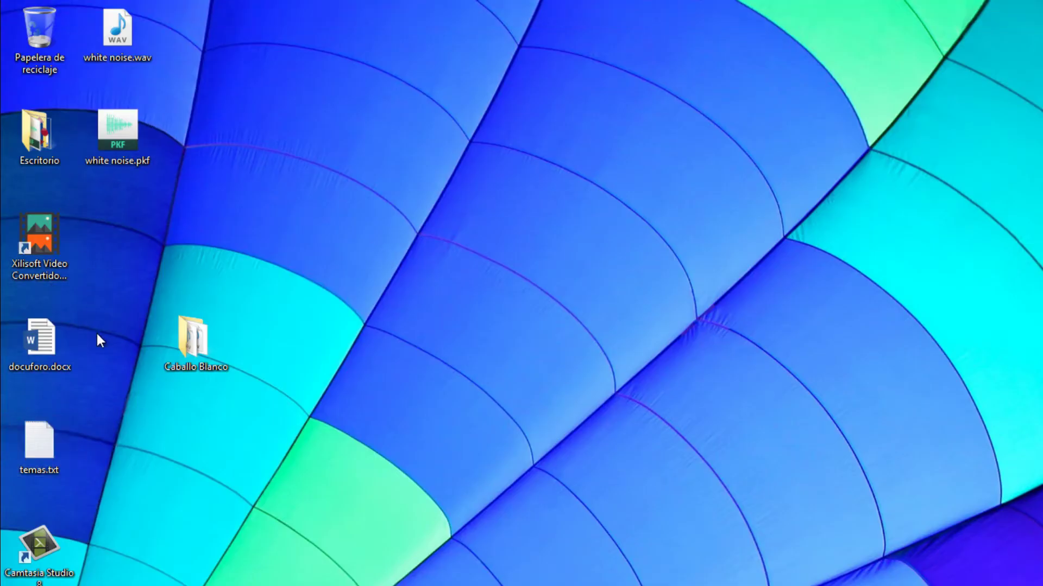
double_click(216, 340)
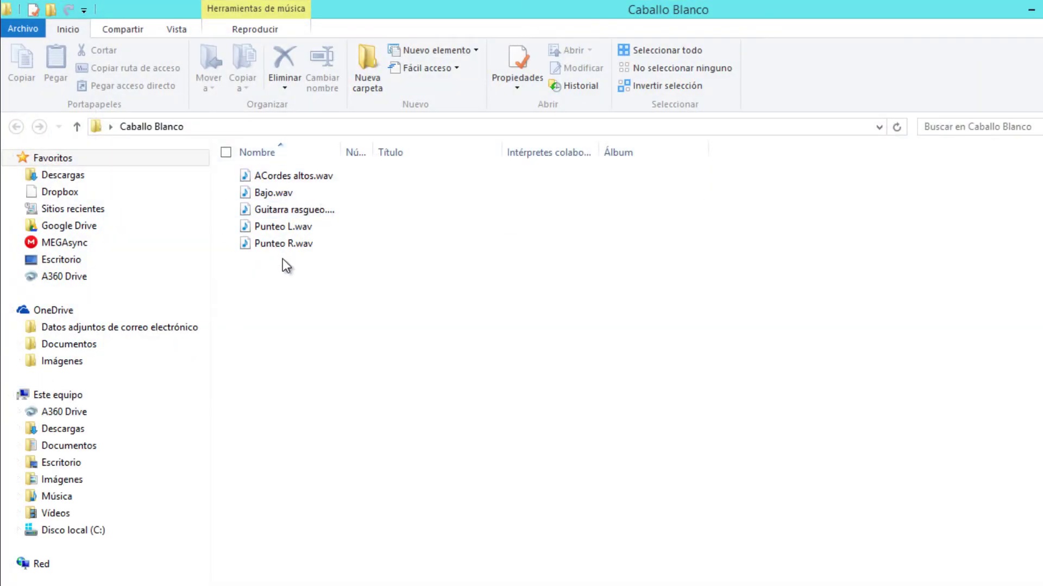
drag(353, 153, 443, 153)
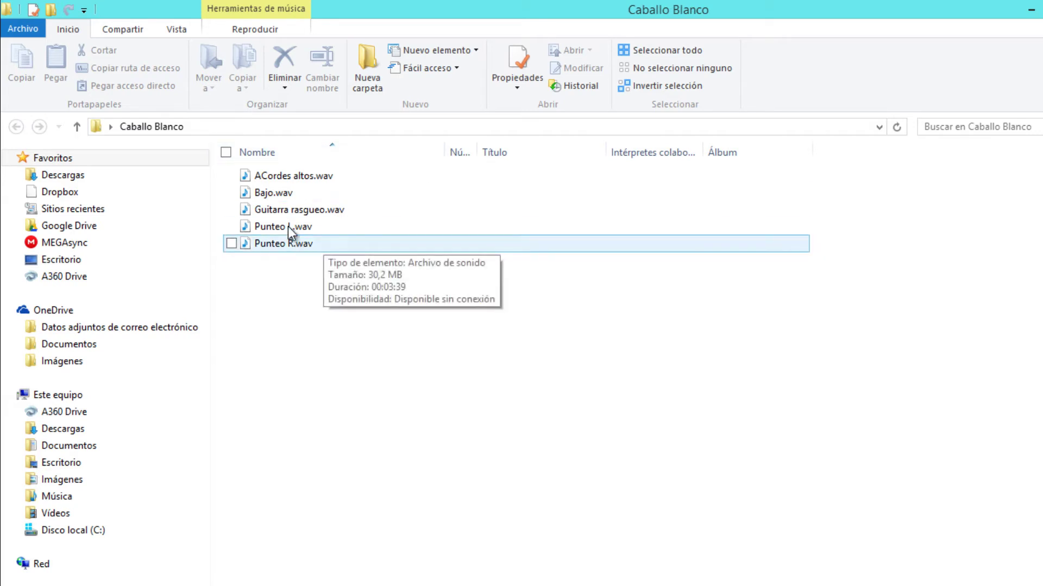
Import Guitarra rasgueo.wav at the start of the Cubase project, copying it to the working directory and converting it to 44.100 kHz.
click(301, 211)
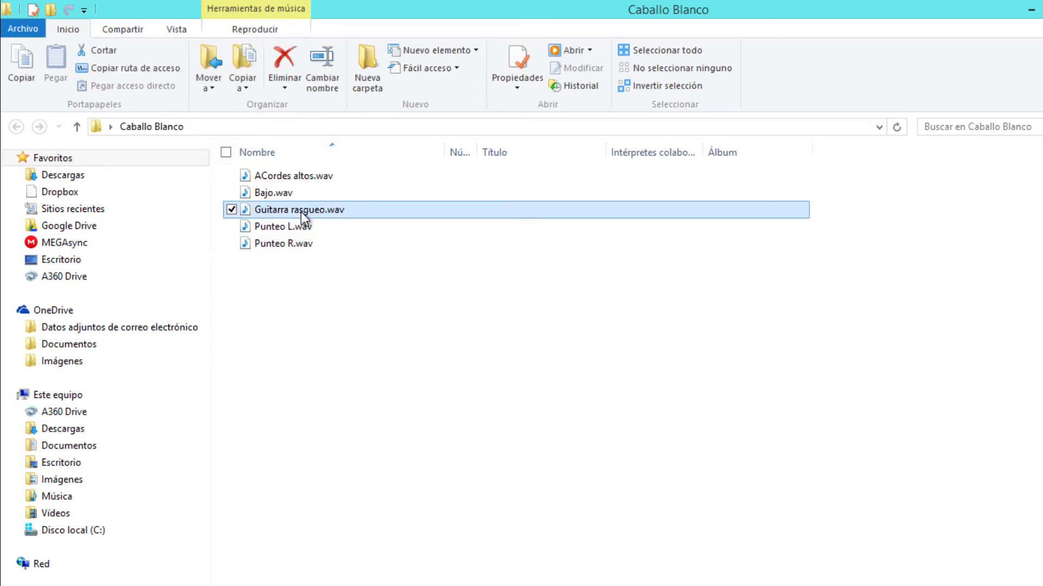
drag(300, 212, 450, 152)
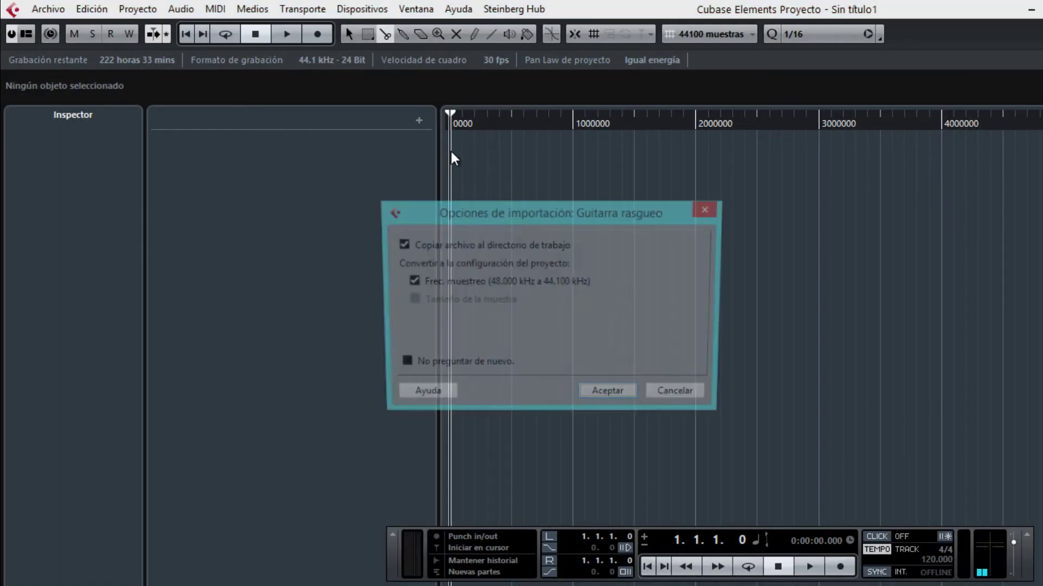
click(610, 398)
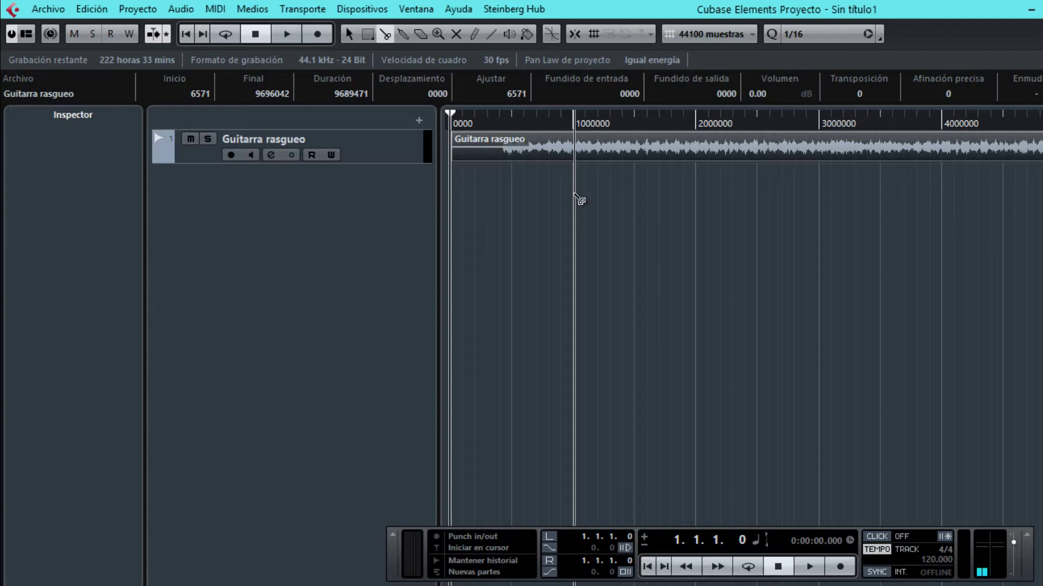
Play part of the imported Guitarra rasgueo track from around the 1000000-sample mark, then stop playback.
key(space)
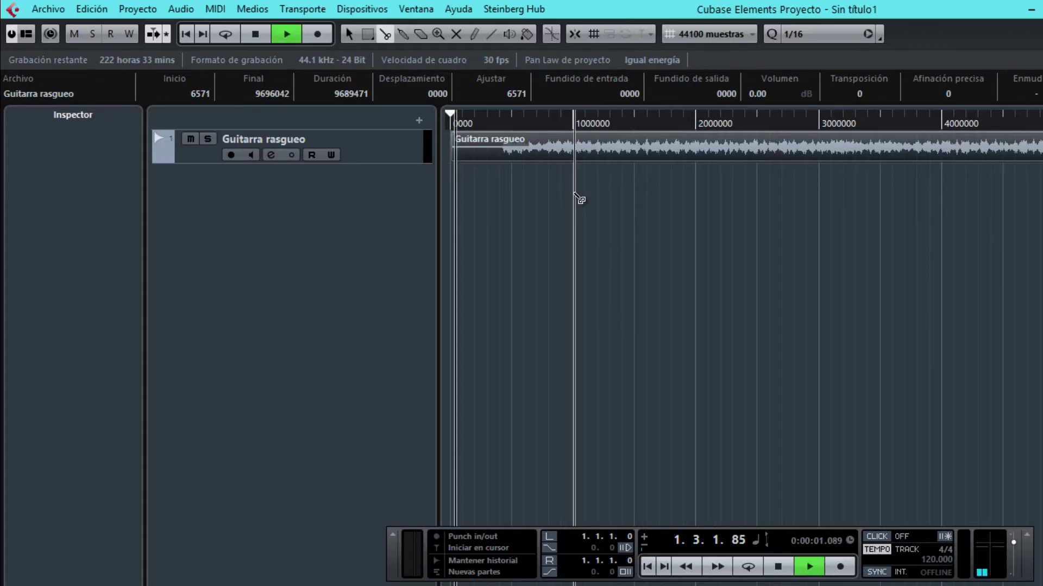
click(554, 118)
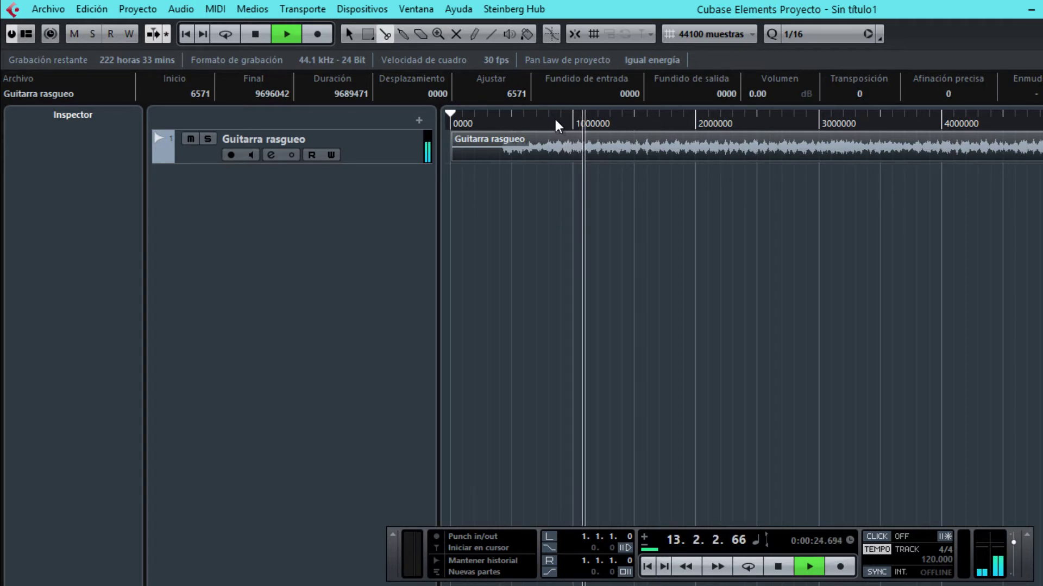
key(space)
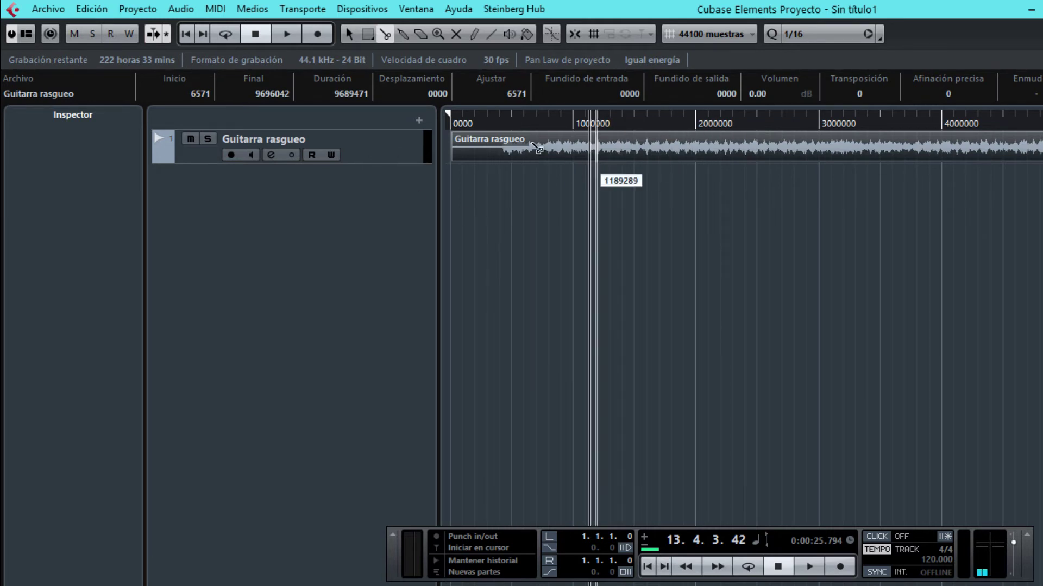
Check the Actividad slide for the panning exercise and duplicate the Guitarra rasgueo track in the project.
click(392, 154)
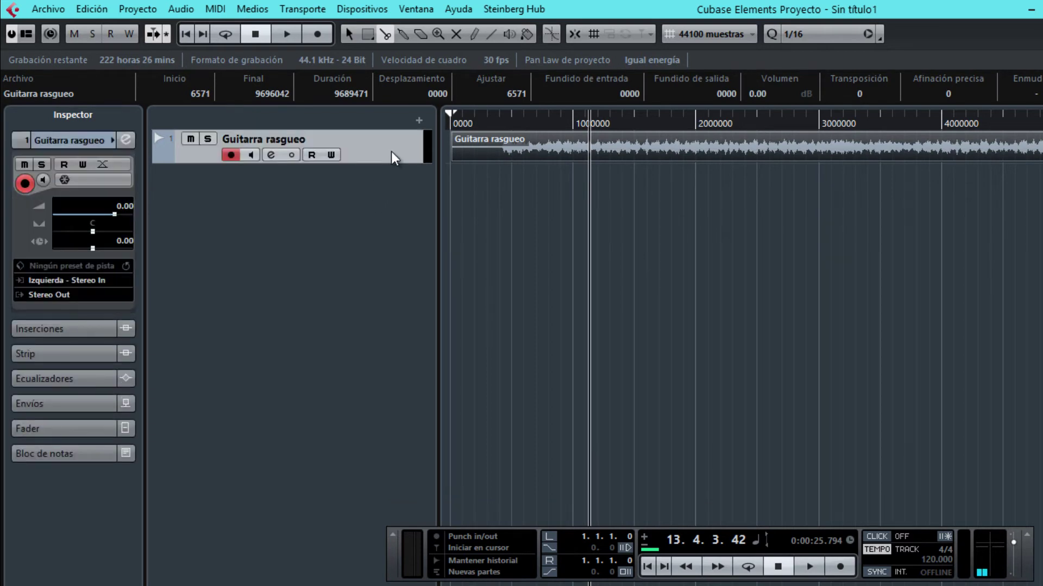
key(alt+Tab)
key(alt+Tab)
key(alt+Tab)
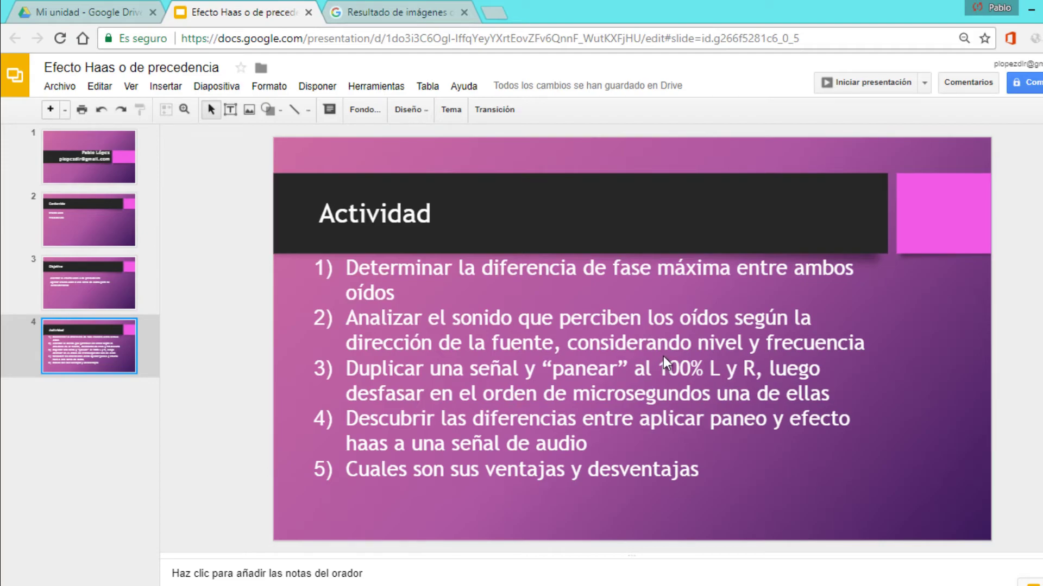
key(alt+Tab)
right_click(382, 156)
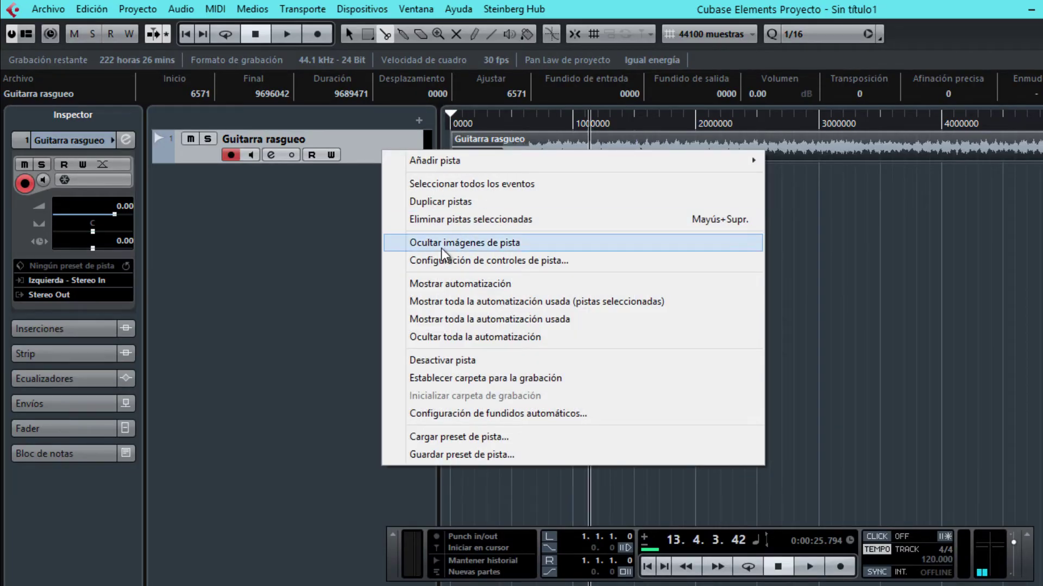
click(459, 202)
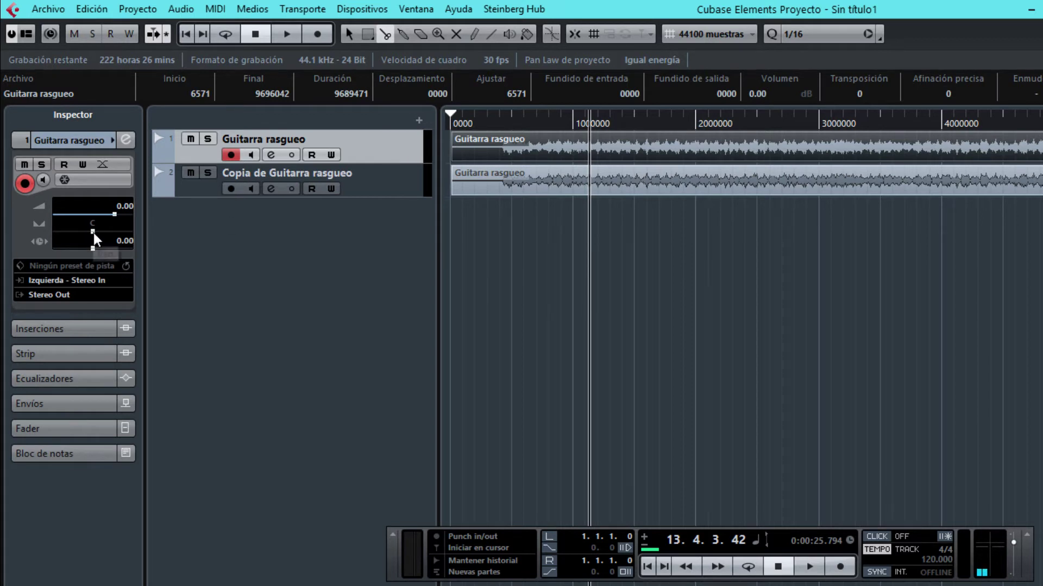
Pan the original Guitarra rasgueo track fully left and its copy fully right.
drag(93, 233, 47, 232)
click(403, 185)
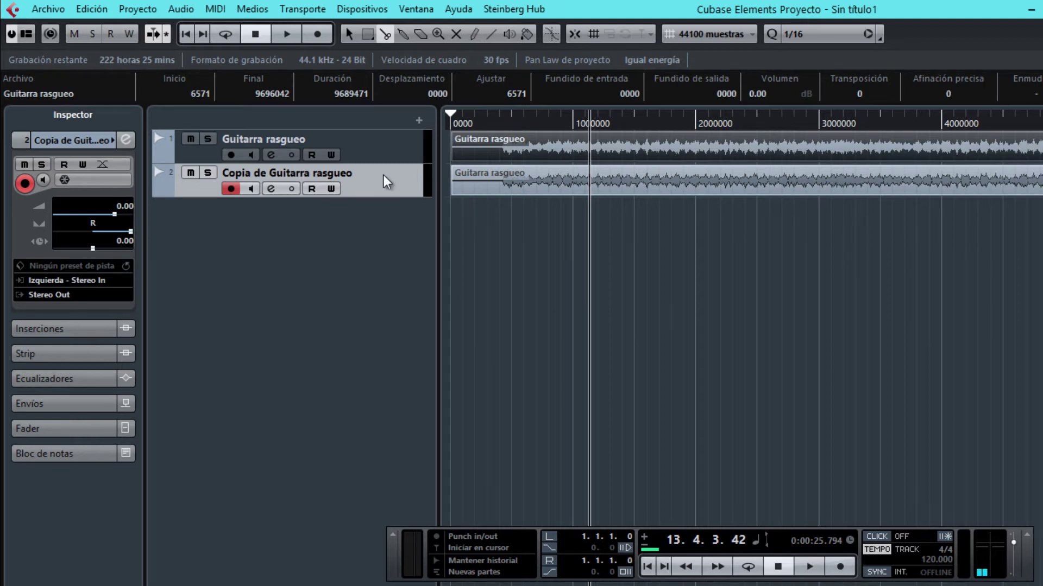
Raise the original Guitarra rasgueo track's delay gradually to 1.11 while the project plays.
click(387, 145)
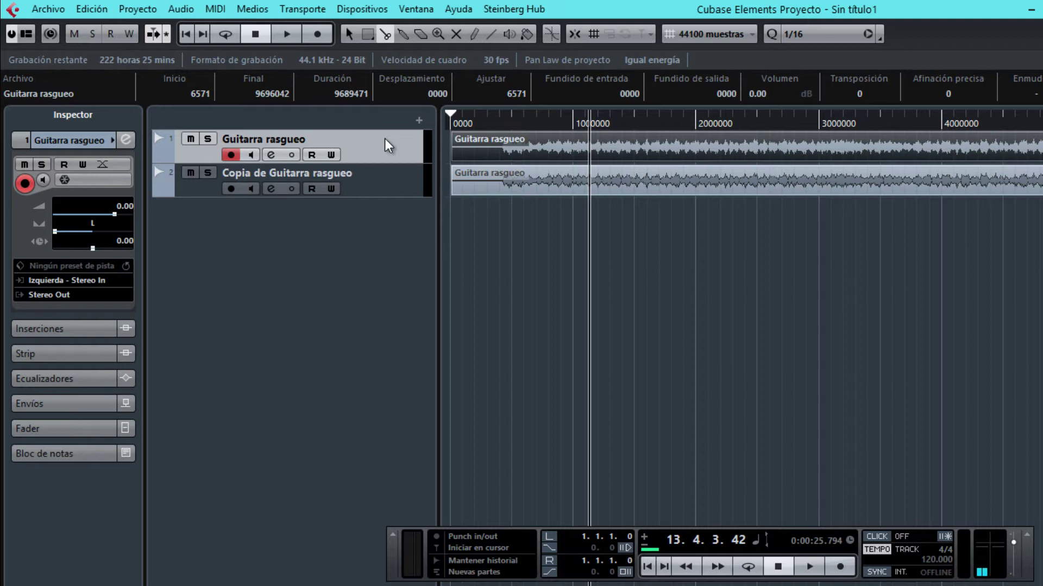
key(space)
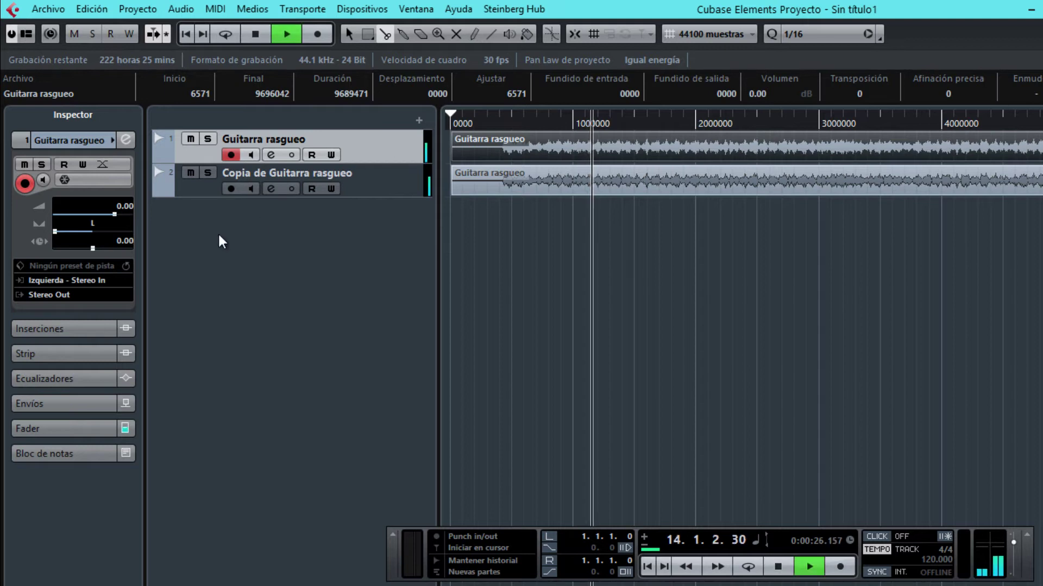
double_click(126, 240)
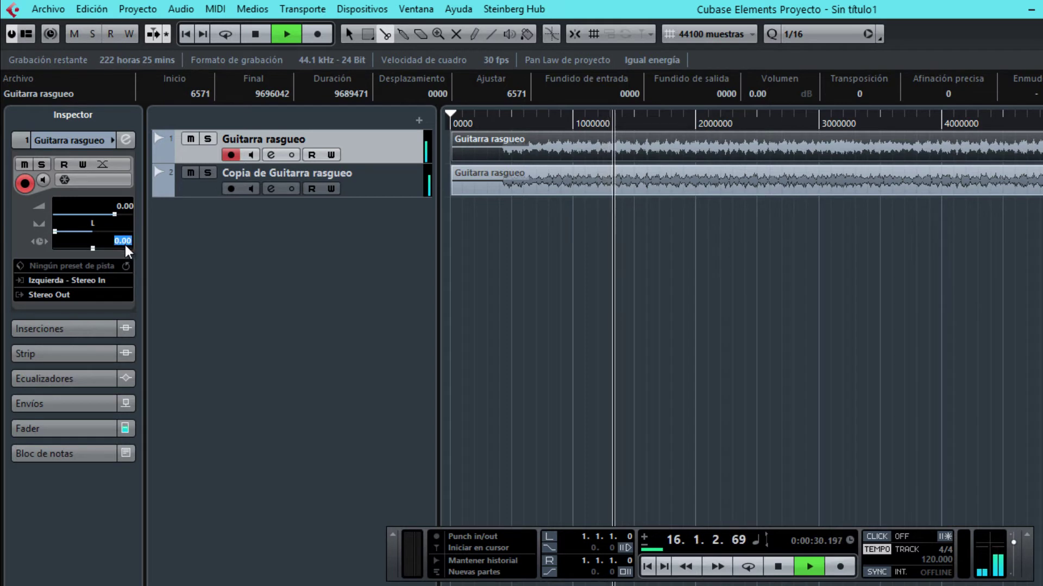
key(Up)
key(Up)
key(Up)
key(Up)
key(Up)
key(Up)
key(Up)
key(Up)
key(Up)
key(Up)
key(Up)
key(Up)
key(Up)
key(Up)
key(Up)
key(Up)
key(Up)
key(Up)
key(Up)
key(Up)
key(Up)
key(Up)
key(Up)
key(Up)
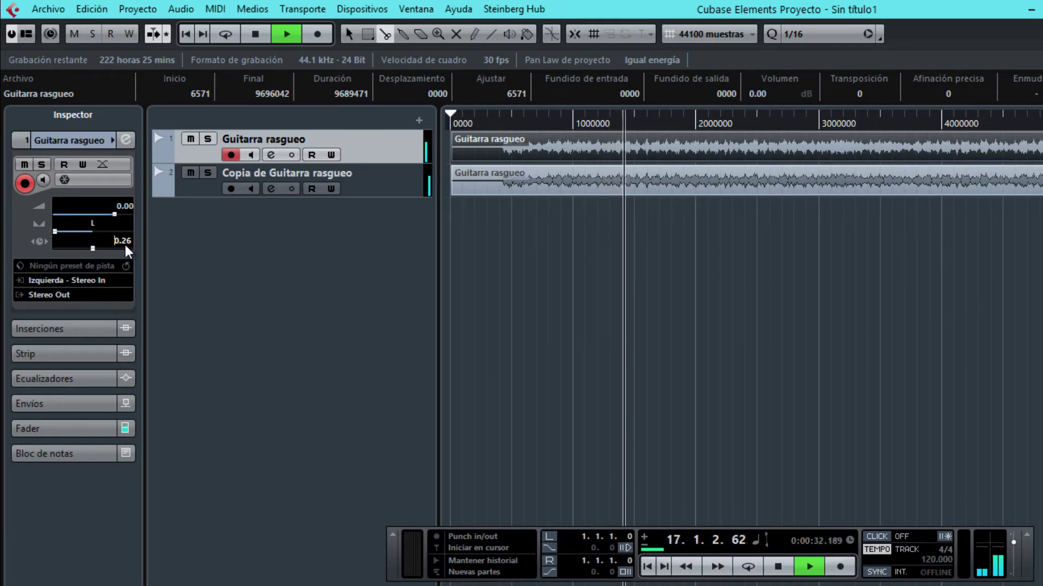
key(Up)
key(Up)
key(Up)
key(Up)
key(Up)
key(Up)
key(Up)
key(Up)
key(Up)
key(Up)
key(Up)
key(Up)
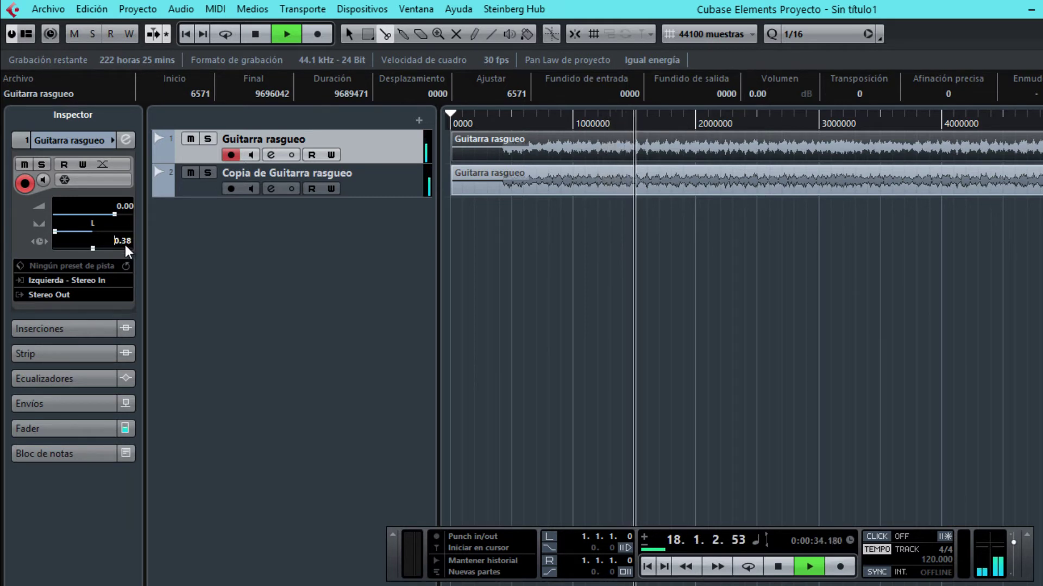
key(Up)
key(Up)
key(Up)
key(Up)
key(Up)
key(Up)
key(Up)
key(Up)
key(Up)
key(Up)
key(Up)
key(Up)
key(Up)
key(Up)
key(Up)
key(Up)
key(Up)
key(Up)
key(Up)
key(Up)
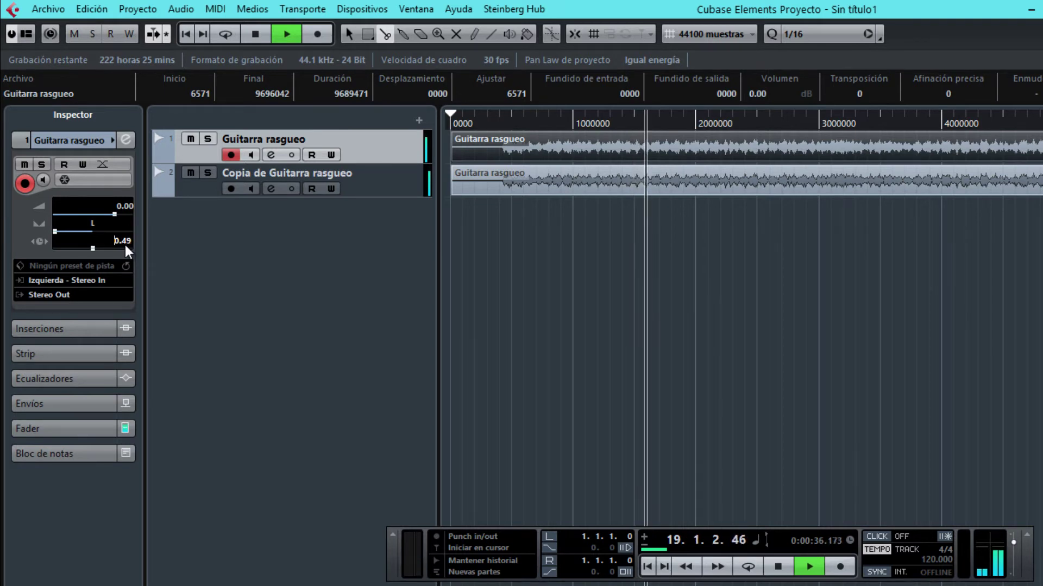
key(Up)
key(Up)
key(Up)
key(Up)
key(Up)
key(Up)
key(Up)
key(Up)
key(Up)
key(Up)
key(Up)
key(Up)
key(Up)
key(Up)
key(Up)
key(Up)
key(Up)
key(Up)
key(Up)
key(Up)
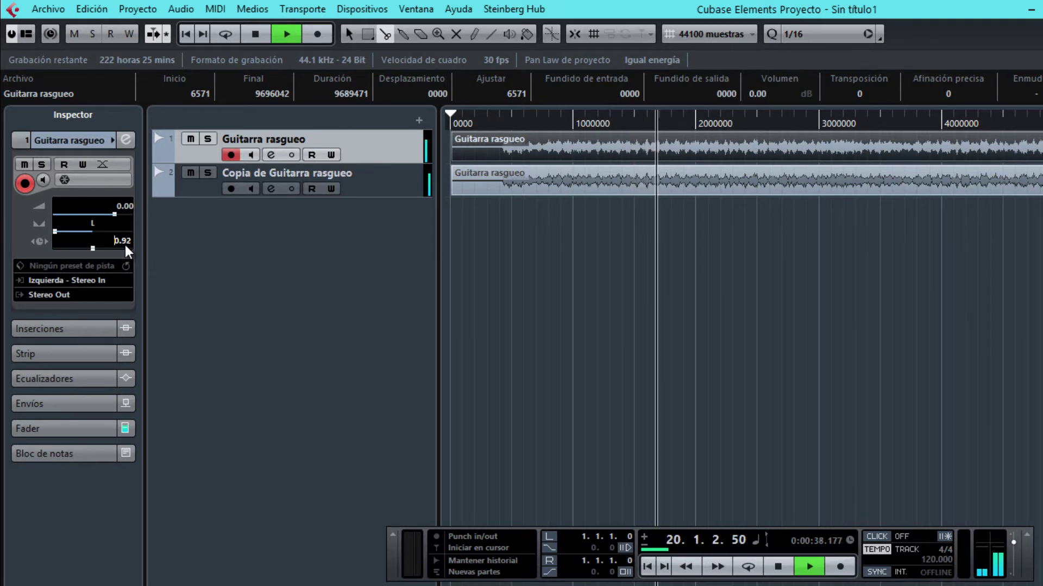
key(Up)
key(Up)
key(Up)
key(Up)
key(Up)
key(Up)
key(Up)
key(Up)
key(Up)
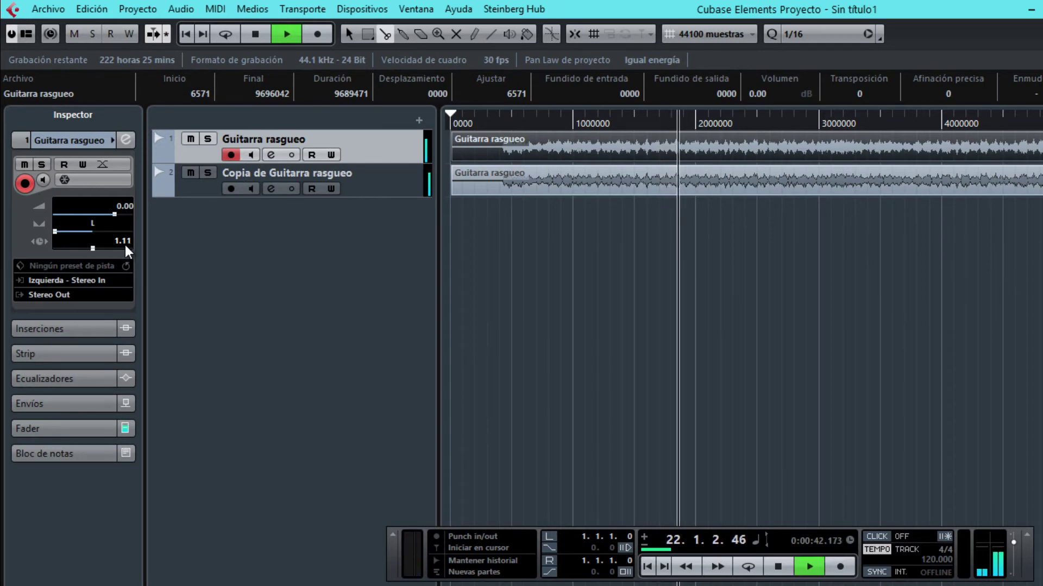
Lower the original Guitarra rasgueo track's delay gradually through zero to -0.71 while the project plays.
key(Down)
key(Down)
key(Down)
key(Down)
key(Down)
key(Down)
key(Down)
key(Down)
key(Down)
key(Down)
key(Down)
key(Down)
key(Down)
key(Down)
key(Down)
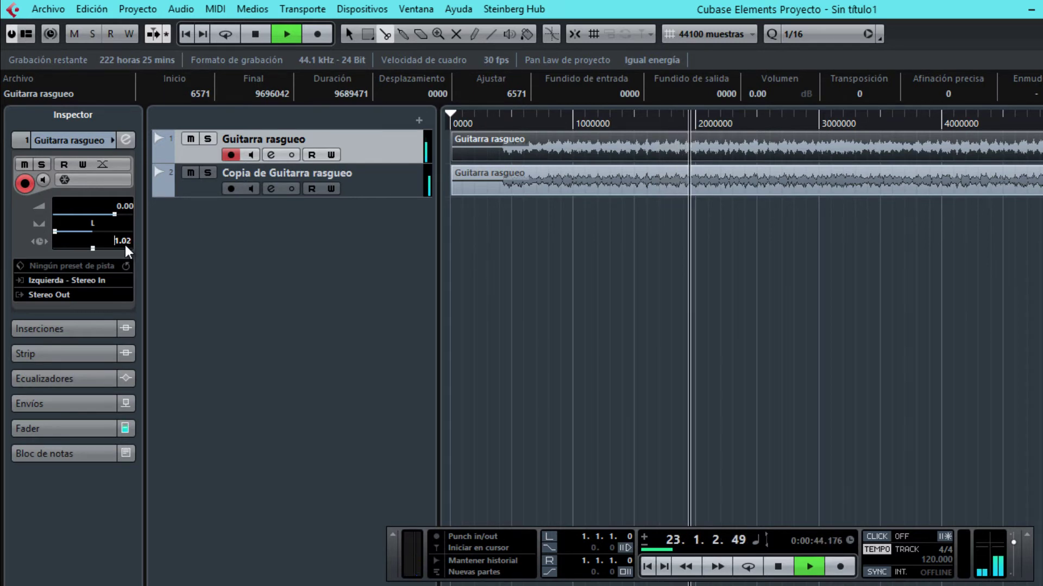
key(Down)
key(Down)
key(Down)
key(Down)
key(Down)
key(Down)
key(Down)
key(Down)
key(Down)
key(Down)
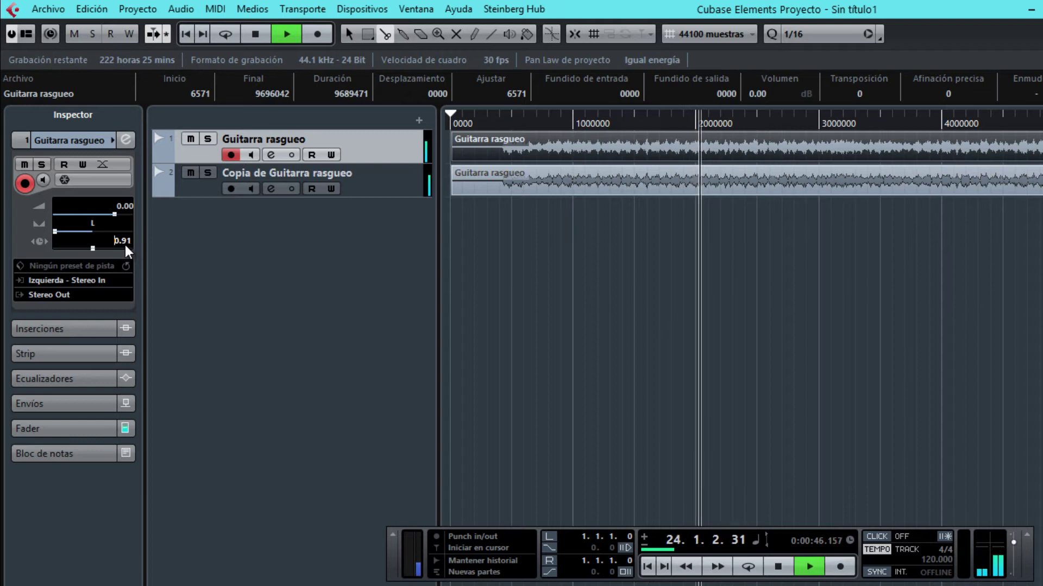
key(Down)
key(Down)
key(Down)
key(Down)
key(Down)
key(Down)
key(Down)
key(Down)
key(Down)
key(Down)
key(Down)
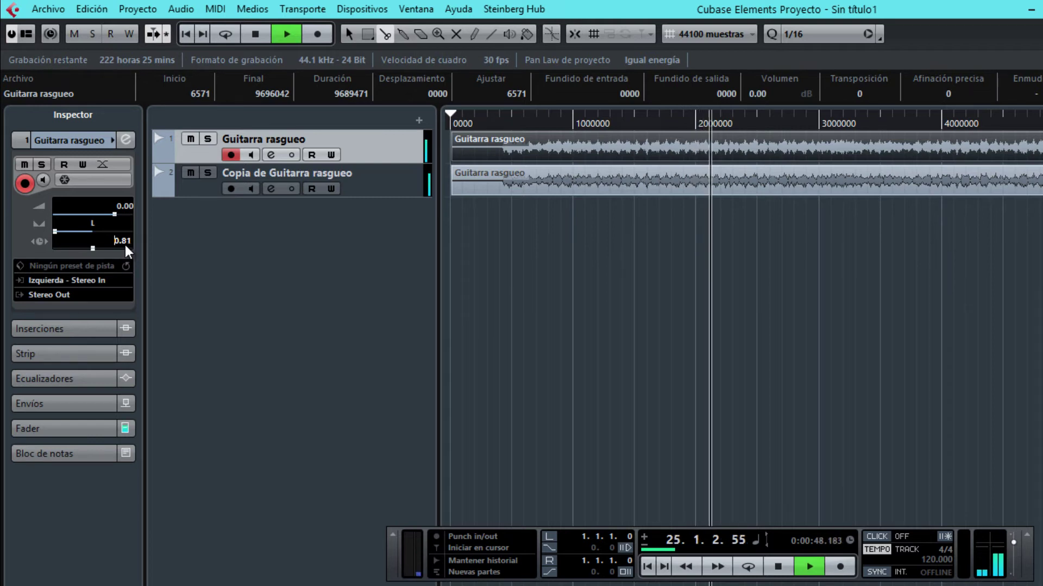
key(Down)
key(Down)
key(Down)
key(Down)
key(Down)
key(Down)
key(Down)
key(Down)
key(Down)
key(Down)
key(Down)
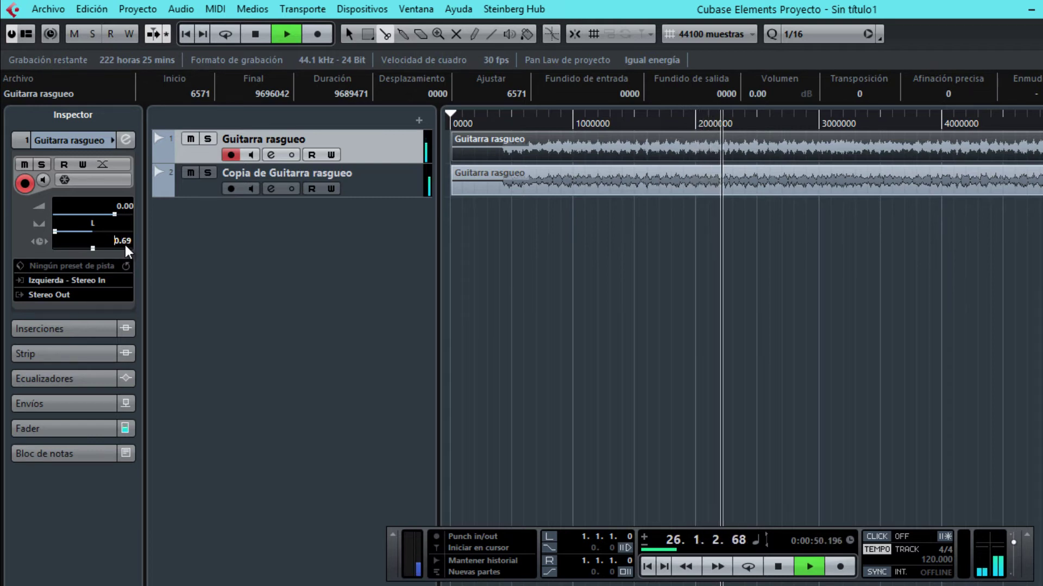
key(Down)
key(Down)
key(Down)
key(Down)
key(Down)
key(Down)
key(Down)
key(Down)
key(Down)
key(Down)
key(Down)
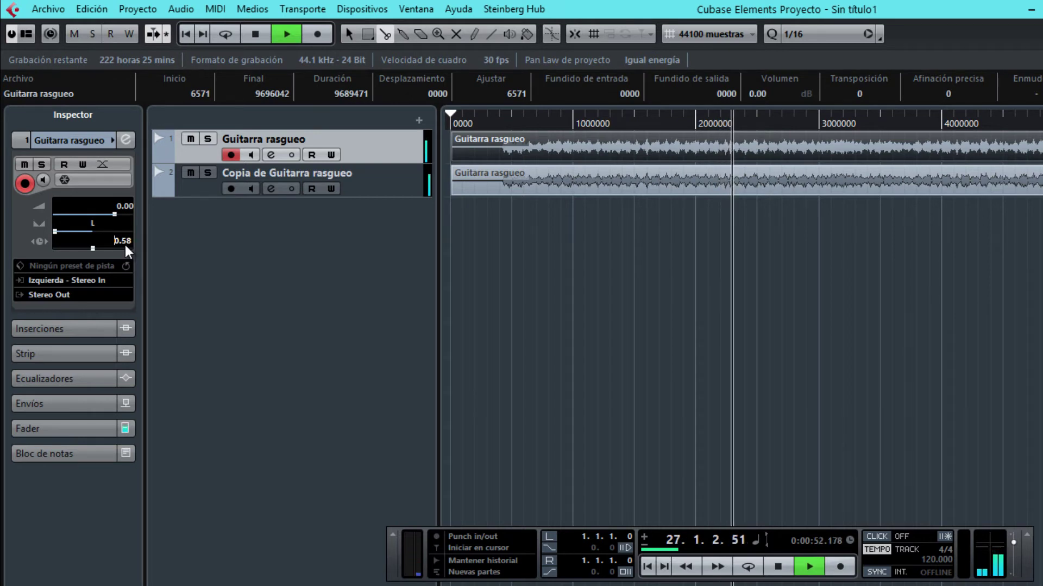
key(Down)
key(Down)
key(Down)
key(Down)
key(Down)
key(Down)
key(Down)
key(Down)
key(Down)
key(Down)
key(Down)
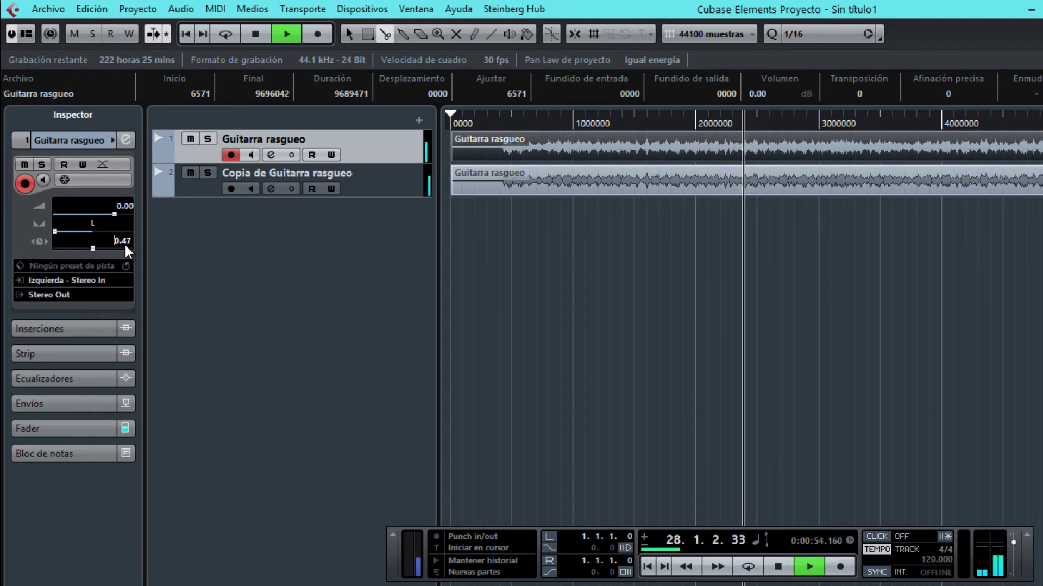
key(Down)
key(Down)
key(Down)
key(Down)
key(Down)
key(Down)
key(Down)
key(Down)
key(Down)
key(Down)
key(Down)
key(Down)
key(Down)
key(Down)
key(Down)
key(Down)
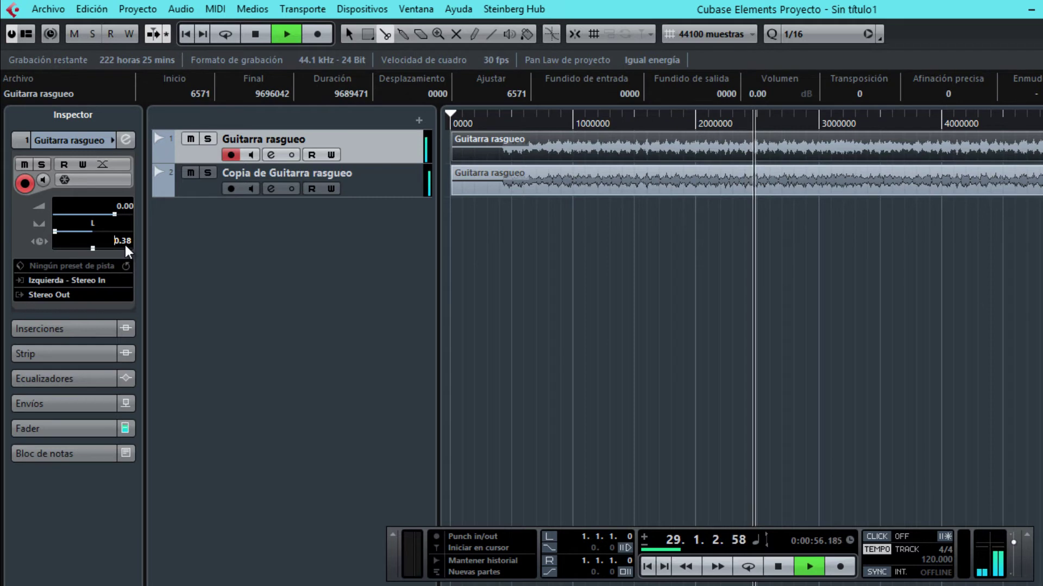
key(Down)
key(Down)
key(Down)
key(Down)
key(Down)
key(Down)
key(Down)
key(Down)
key(Down)
key(Down)
key(Down)
key(Down)
key(Down)
key(Down)
key(Down)
key(Down)
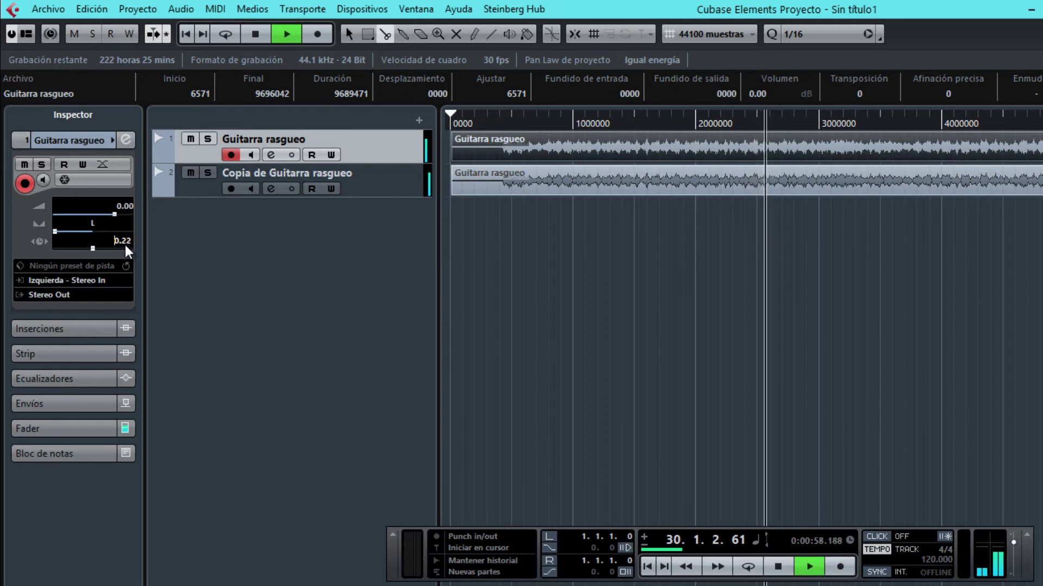
key(Down)
key(Down)
key(Down)
key(Down)
key(Down)
key(Down)
key(Down)
key(Down)
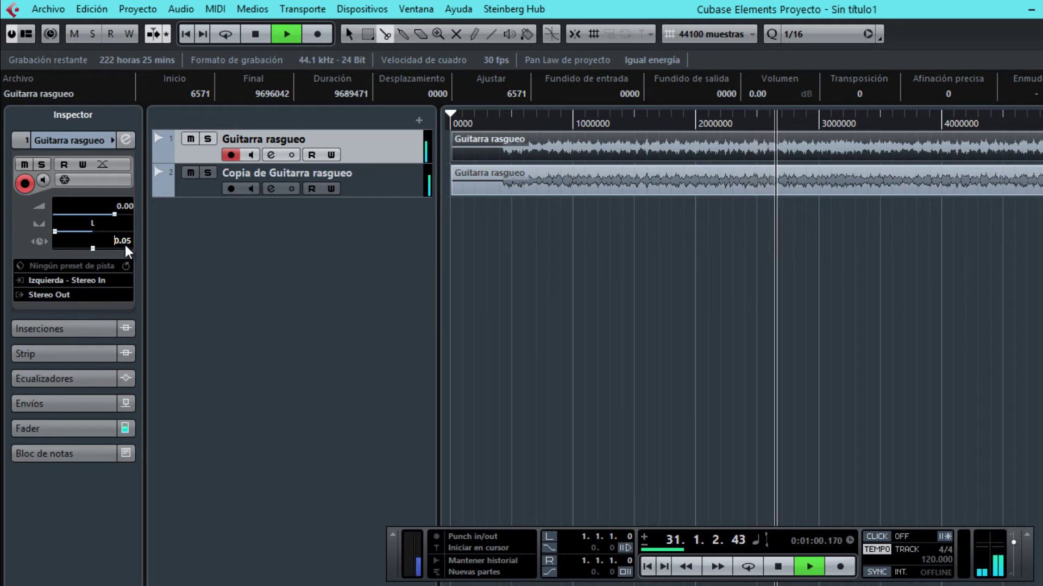
key(Down)
key(Down)
key(Down)
key(Down)
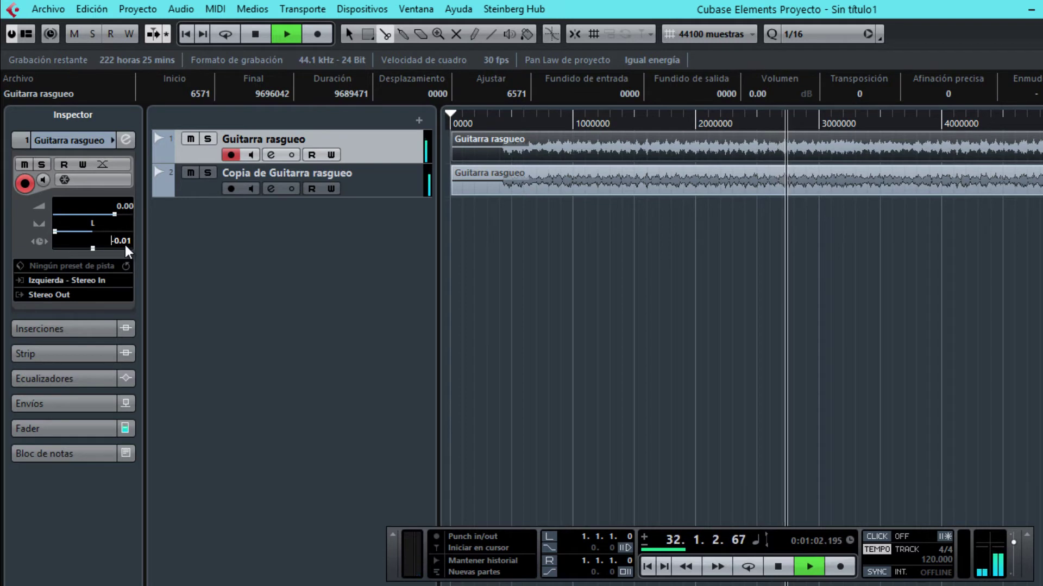
key(Down)
key(Down)
key(Down)
key(Down)
key(Down)
key(Down)
key(Down)
key(Down)
key(Down)
key(Down)
key(Down)
key(Down)
key(Down)
key(Down)
key(Down)
key(Down)
key(Down)
key(Down)
key(Down)
key(Down)
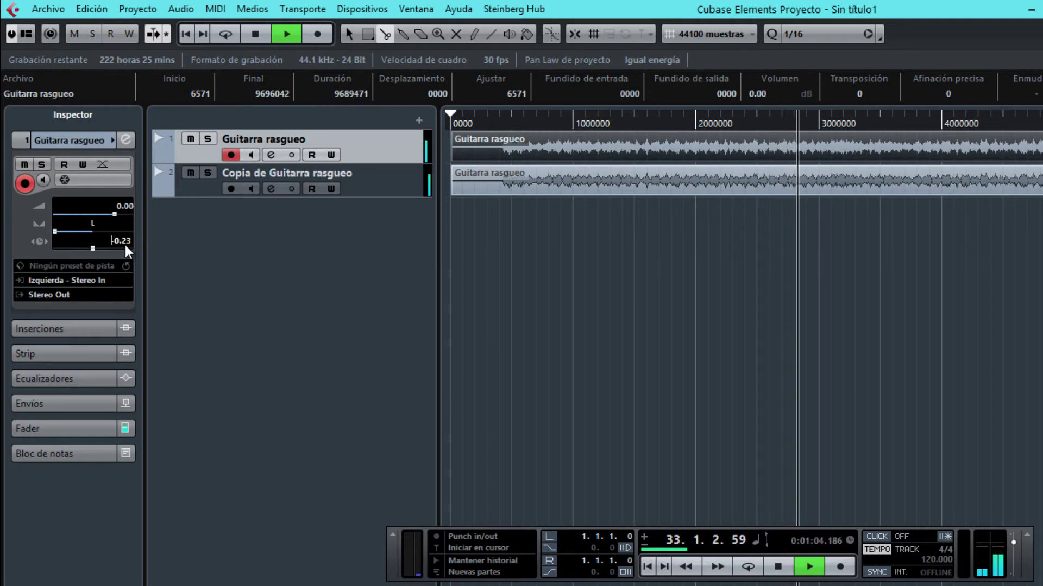
key(Down)
key(Down)
key(Down)
key(Down)
key(Down)
key(Down)
key(Down)
key(Down)
key(Down)
key(Down)
key(Down)
key(Down)
key(Down)
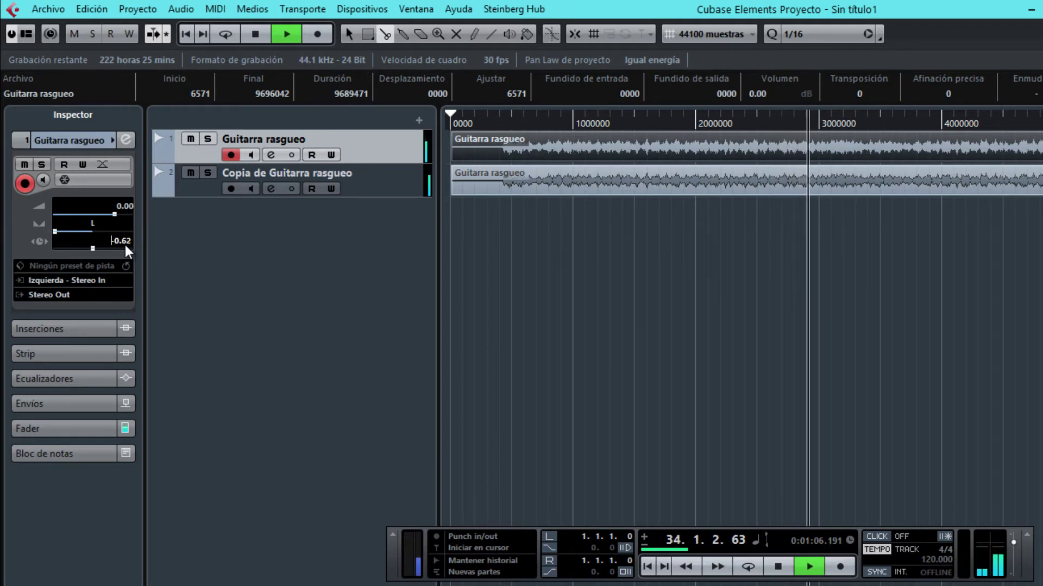
key(Down)
key(Down)
key(Down)
key(Down)
key(Down)
key(Down)
key(Down)
key(Down)
key(Down)
key(Down)
key(Down)
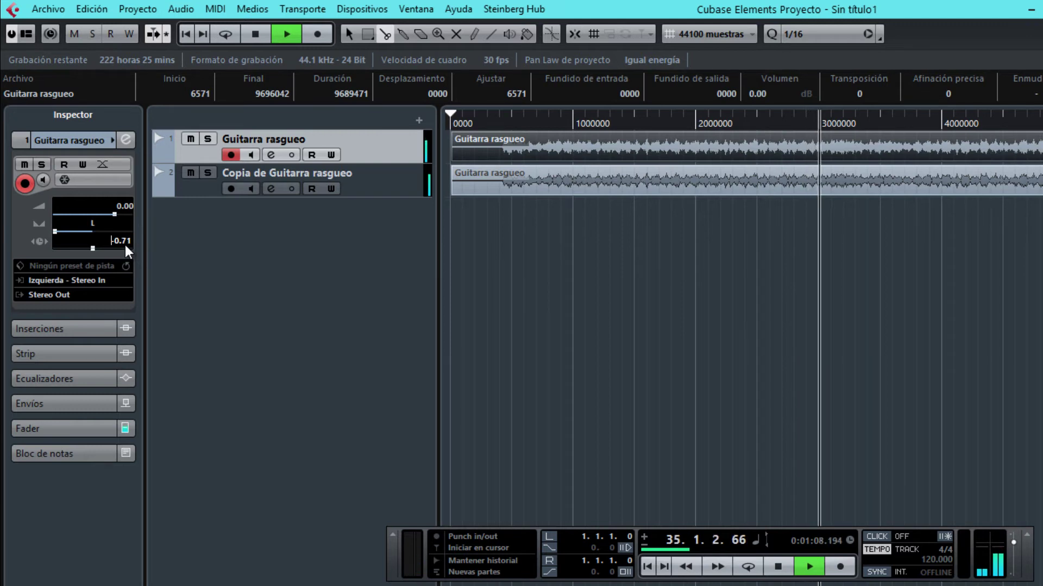
Lower the original Guitarra rasgueo track's delay gradually to -1.31 while the project plays.
key(Down)
key(Down)
key(Down)
key(Down)
key(Down)
key(Down)
key(Down)
key(Down)
key(Down)
key(Down)
key(Down)
key(Down)
key(Down)
key(Down)
key(Down)
key(Down)
key(Down)
key(Down)
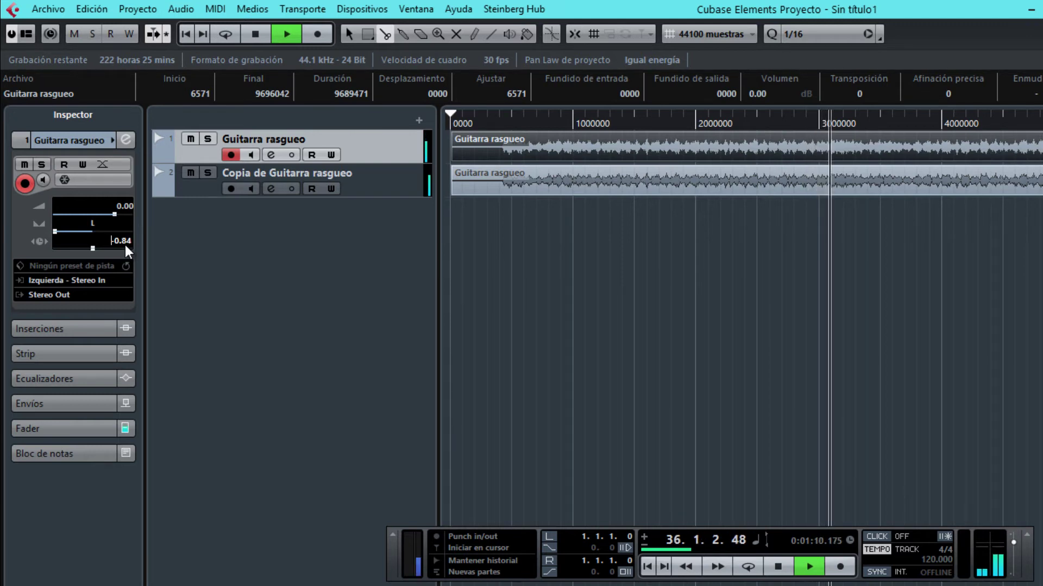
key(Down)
key(Down)
key(Down)
key(Down)
key(Down)
key(Down)
key(Down)
key(Down)
key(Down)
key(Down)
key(Down)
key(Down)
key(Down)
key(Down)
key(Down)
key(Down)
key(Down)
key(Down)
key(Down)
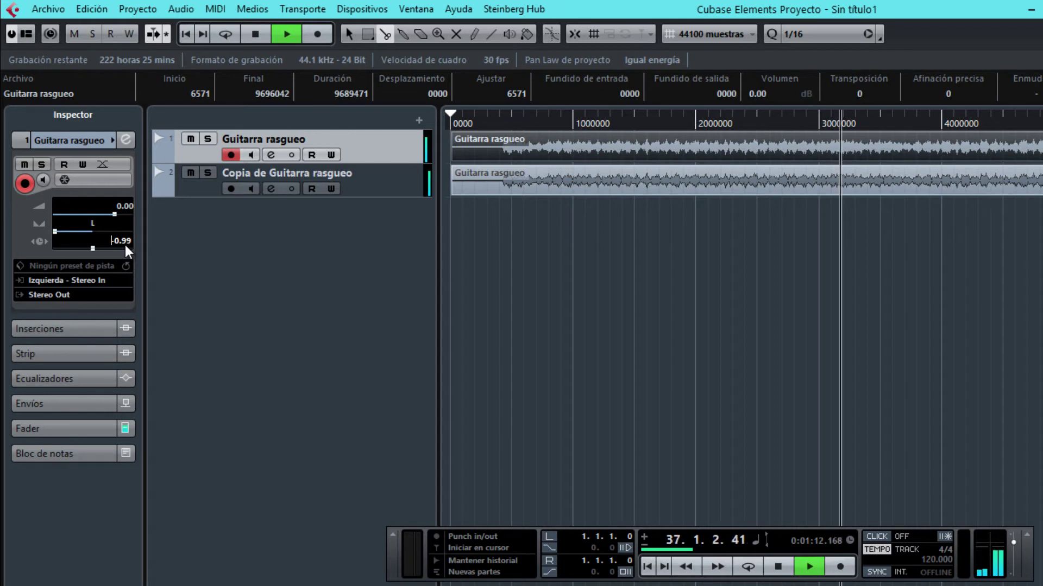
key(Down)
key(Down)
key(Down)
key(Down)
key(Down)
key(Down)
key(Down)
key(Down)
key(Down)
key(Down)
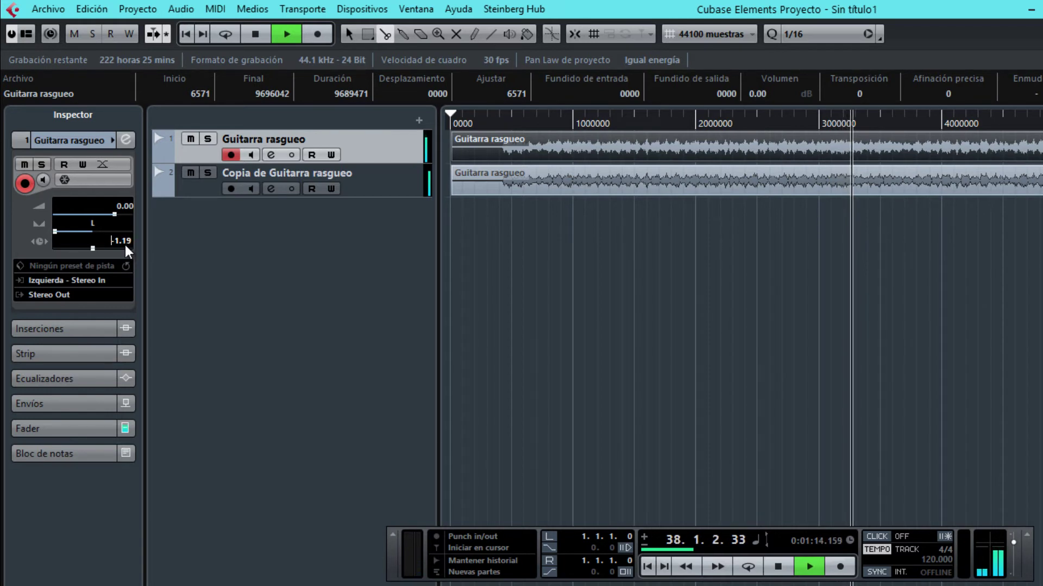
key(Down)
key(Down)
key(Down)
key(Down)
key(Down)
key(Down)
key(Down)
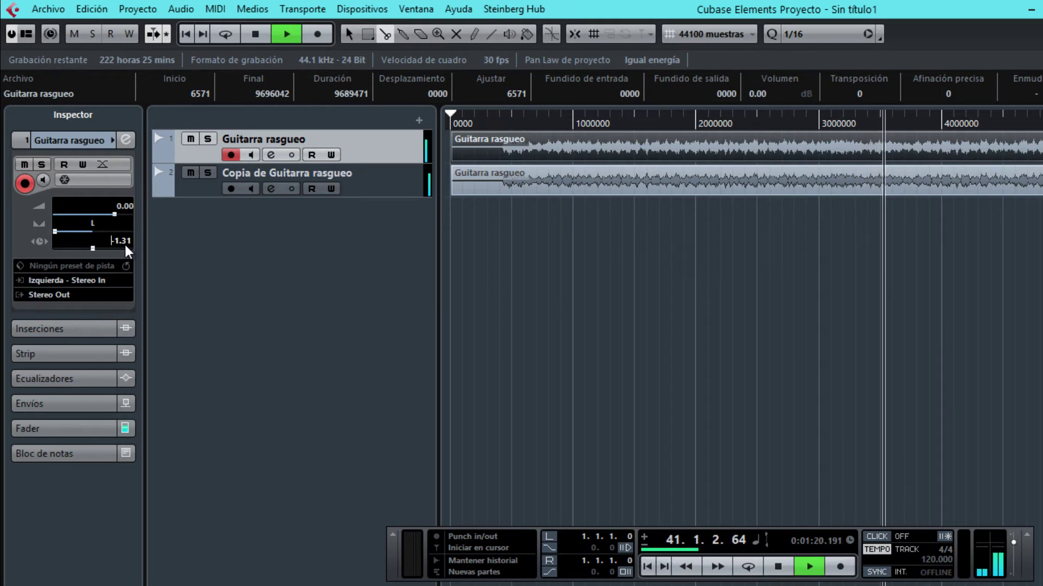
Raise the original Guitarra rasgueo track's delay gradually back to 0.00 during playback and stop the project.
key(Up)
key(Up)
key(Up)
key(Up)
key(Up)
key(Up)
key(Up)
key(Up)
key(Up)
key(Up)
key(Up)
key(Up)
key(Up)
key(Up)
key(Up)
key(Up)
key(Up)
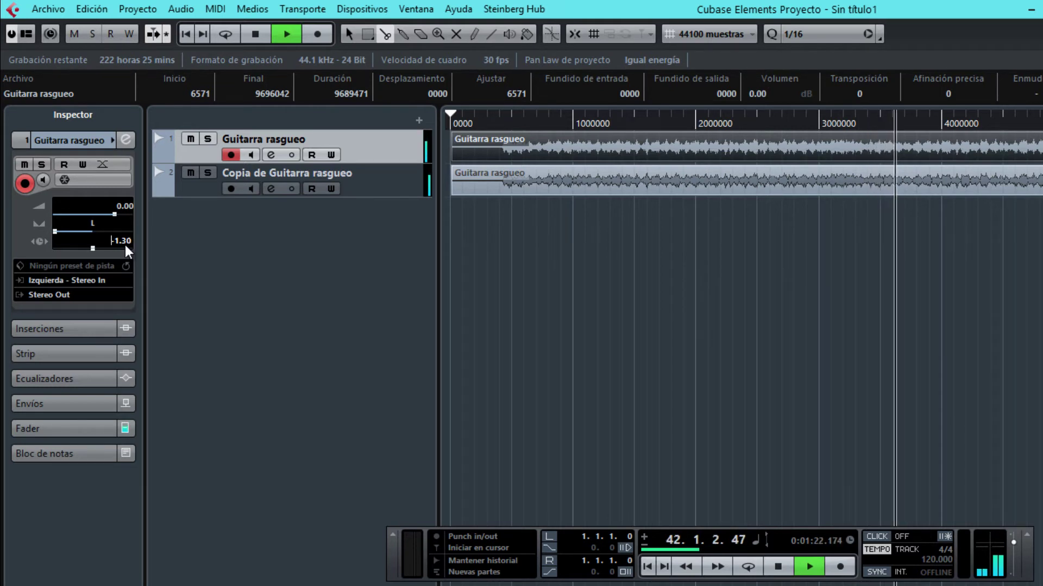
key(Up)
key(Up)
key(Up)
key(Up)
key(Up)
key(Up)
key(Up)
key(Up)
key(Up)
key(Up)
key(Up)
key(Up)
key(Up)
key(Up)
key(Up)
key(Up)
key(Up)
key(Up)
key(Up)
key(Up)
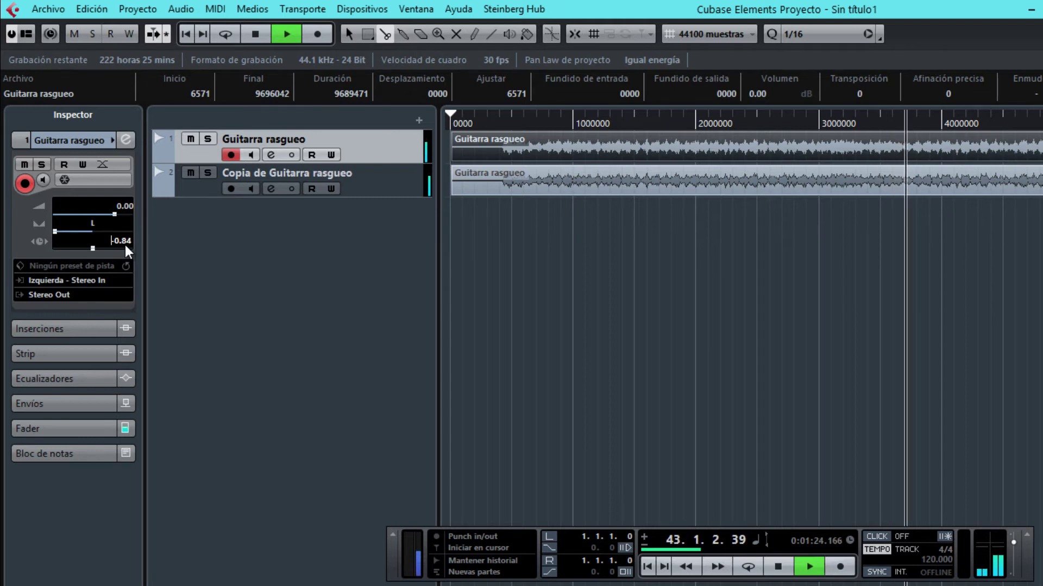
key(Up)
key(Up)
key(Up)
key(Up)
key(Up)
key(Up)
key(Up)
key(Up)
key(Up)
key(Up)
key(Up)
key(Up)
key(Up)
key(Up)
key(Up)
key(Up)
key(Up)
key(Up)
key(Up)
key(Up)
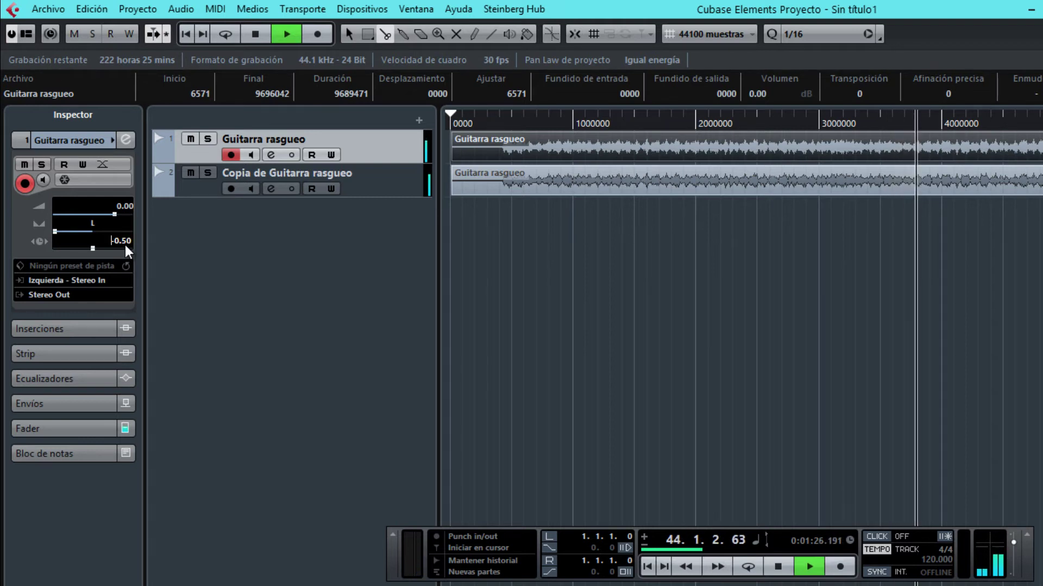
key(Up)
key(Up)
key(Up)
key(Up)
key(Up)
key(Up)
key(Up)
key(Up)
key(Up)
key(Up)
key(Up)
key(Up)
key(Up)
key(Up)
key(Up)
key(Up)
key(Up)
key(Up)
key(Up)
key(Up)
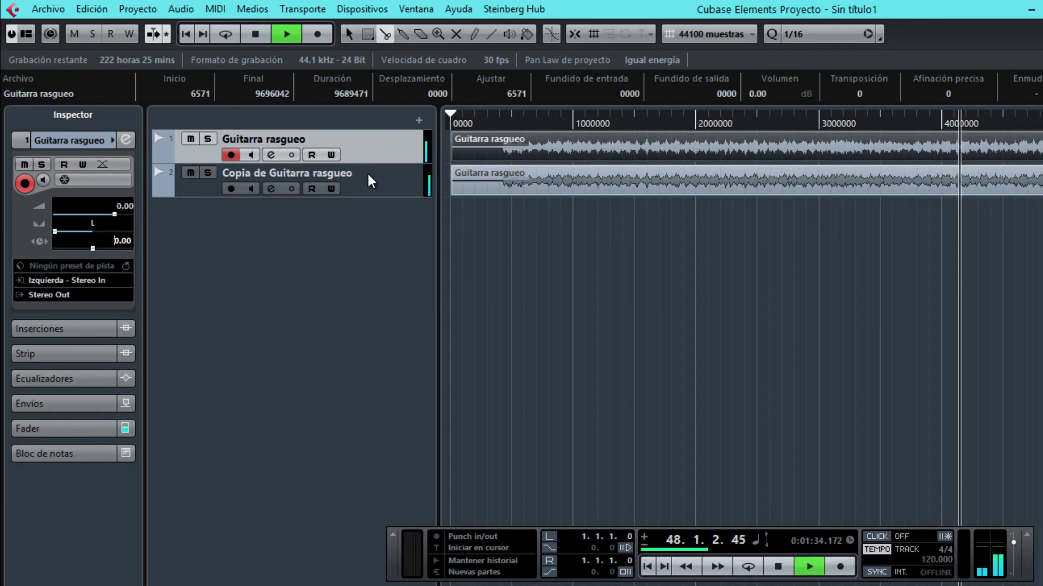
key(space)
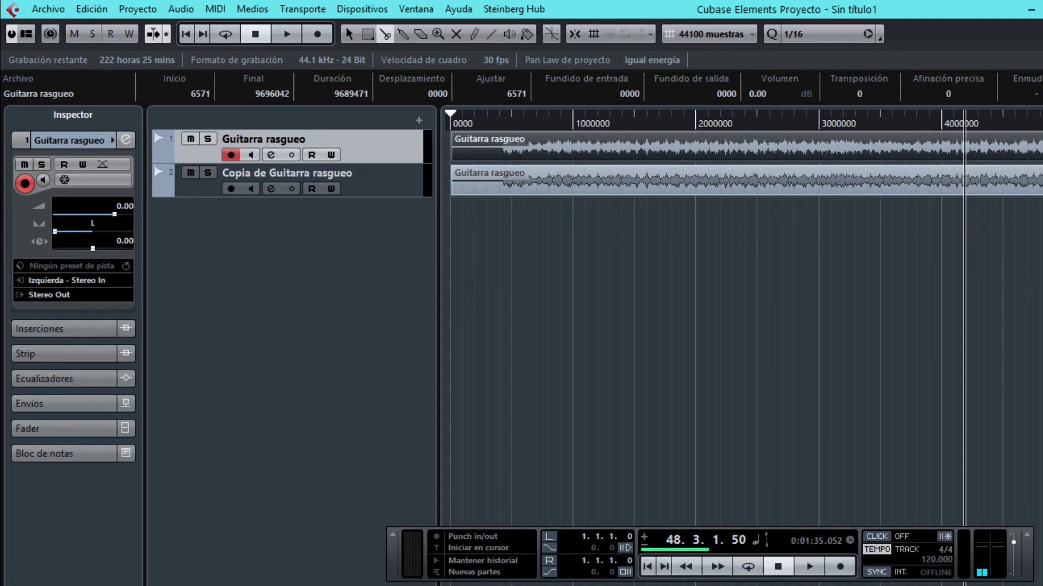
Review the acoustic shadow notes in OneNote and the remaining points on the Actividad slide in Chrome.
key(alt+Tab)
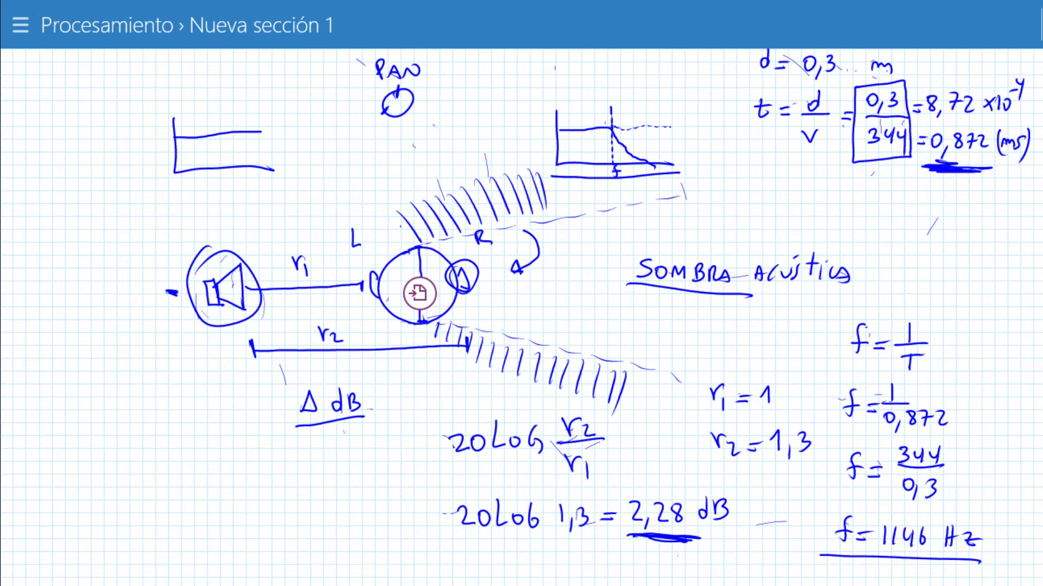
scroll(229, 296, down, 5)
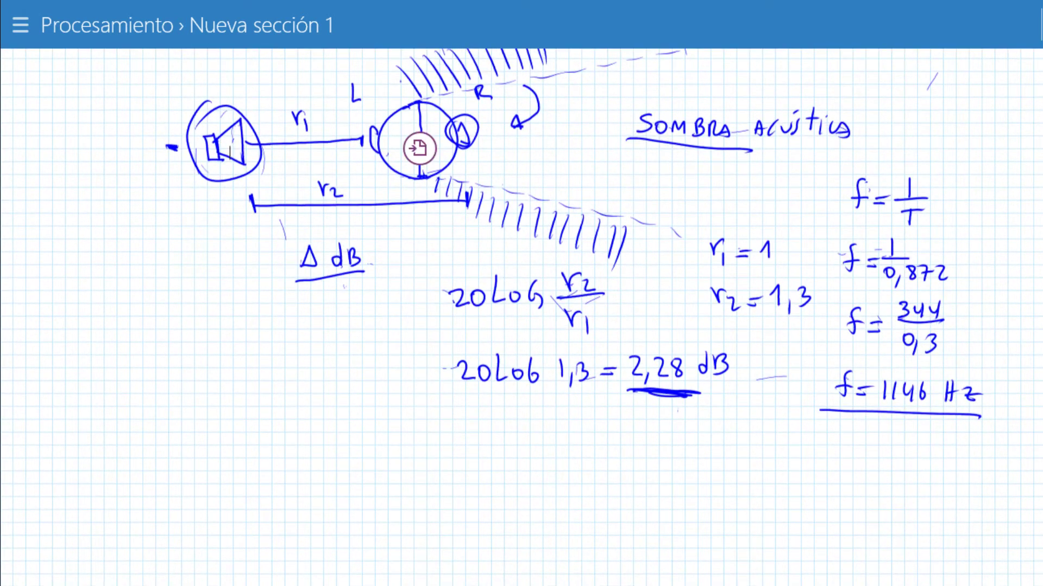
key(alt+Tab)
key(alt+Tab)
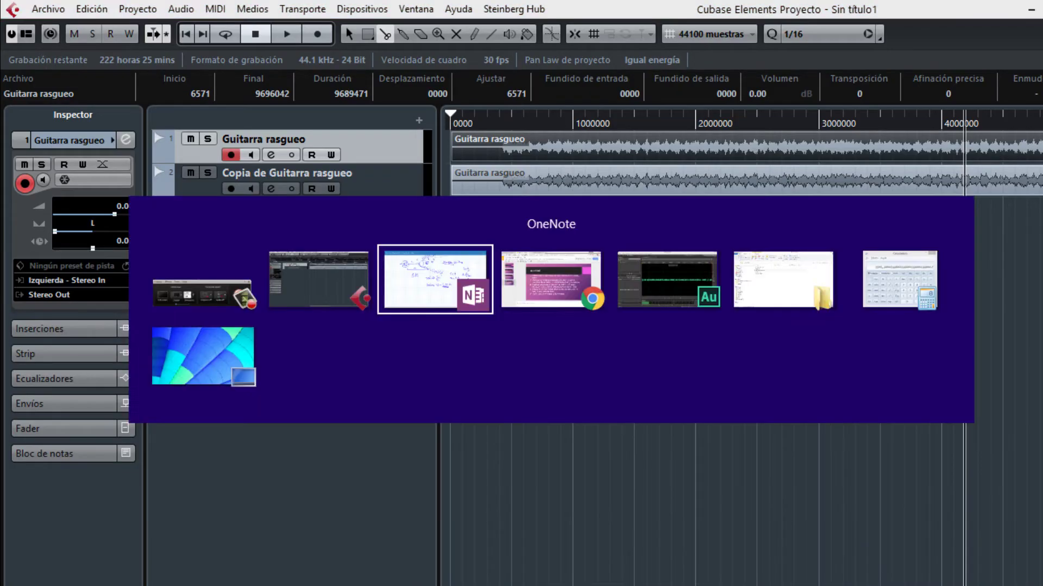
key(alt+Tab)
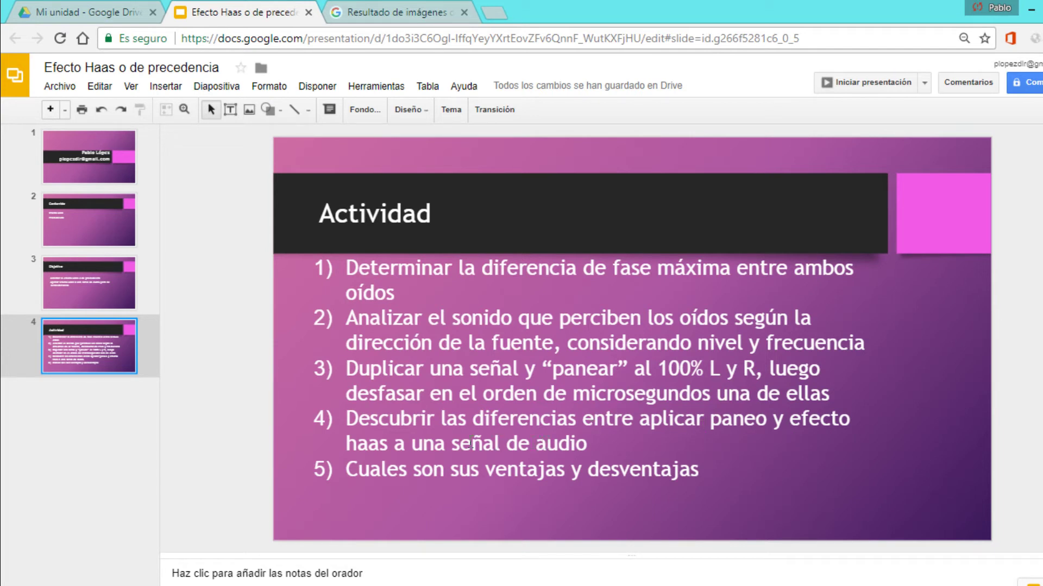
Switch to Cubase, mute both guitar tracks and duplicate the Copia de Guitarra rasgueo track.
key(alt+Tab)
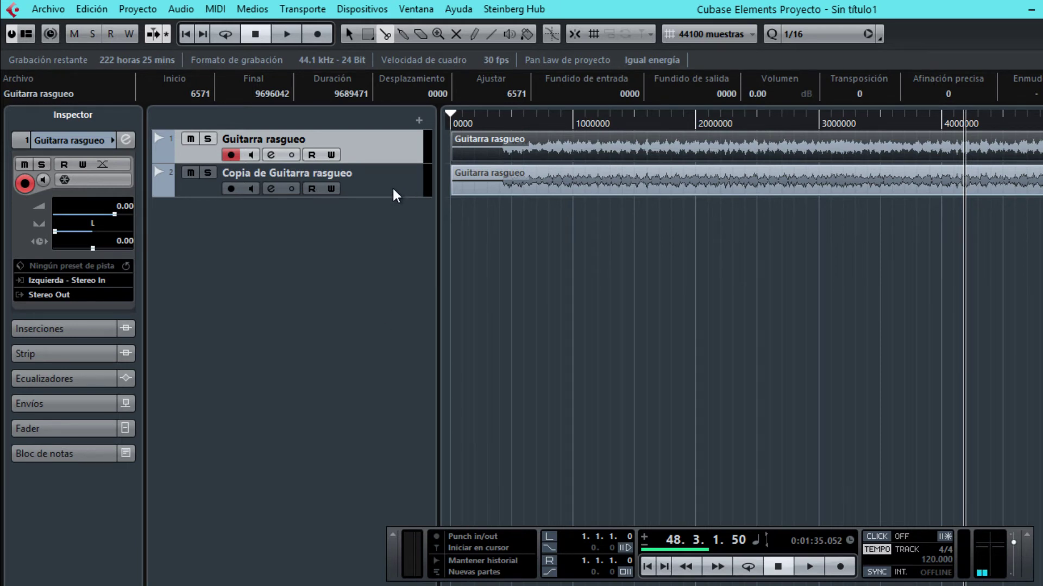
click(395, 194)
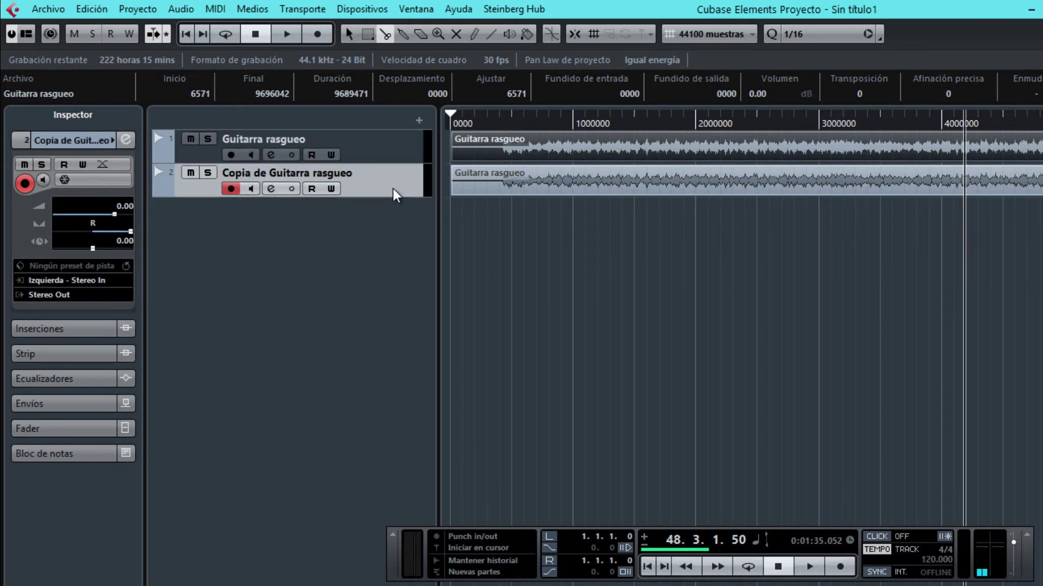
click(190, 173)
click(191, 140)
right_click(400, 183)
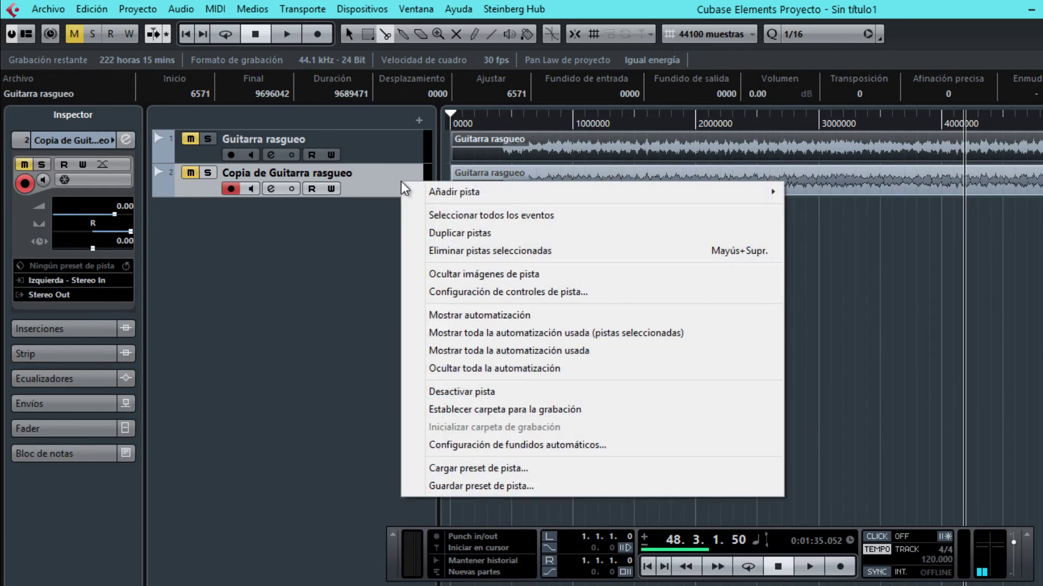
click(446, 235)
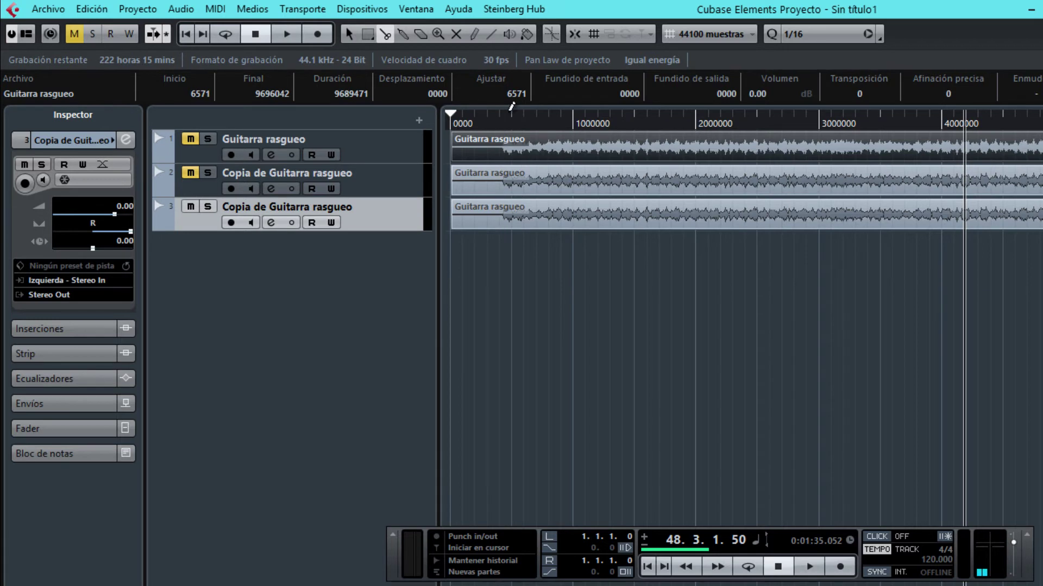
Play the project from near its start and move the new third track's pan from centre to L60 and over to R43.
click(509, 118)
key(space)
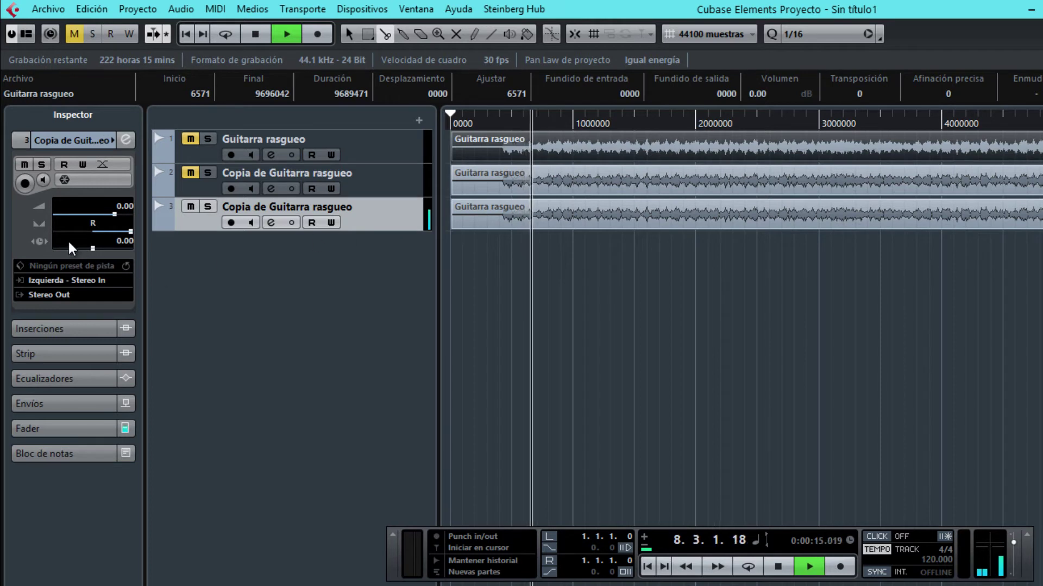
double_click(94, 224)
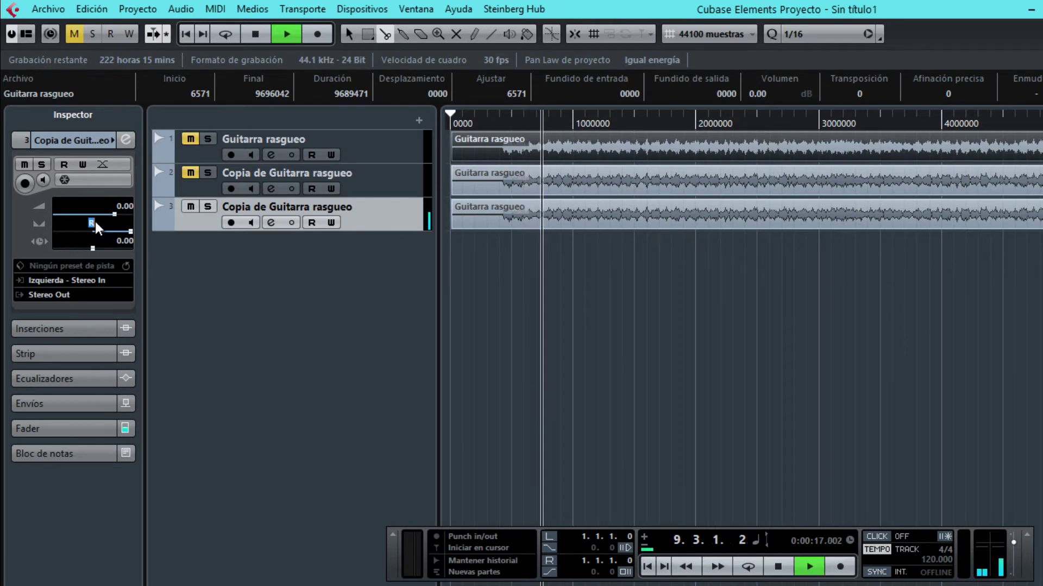
text(0})
key(Return)
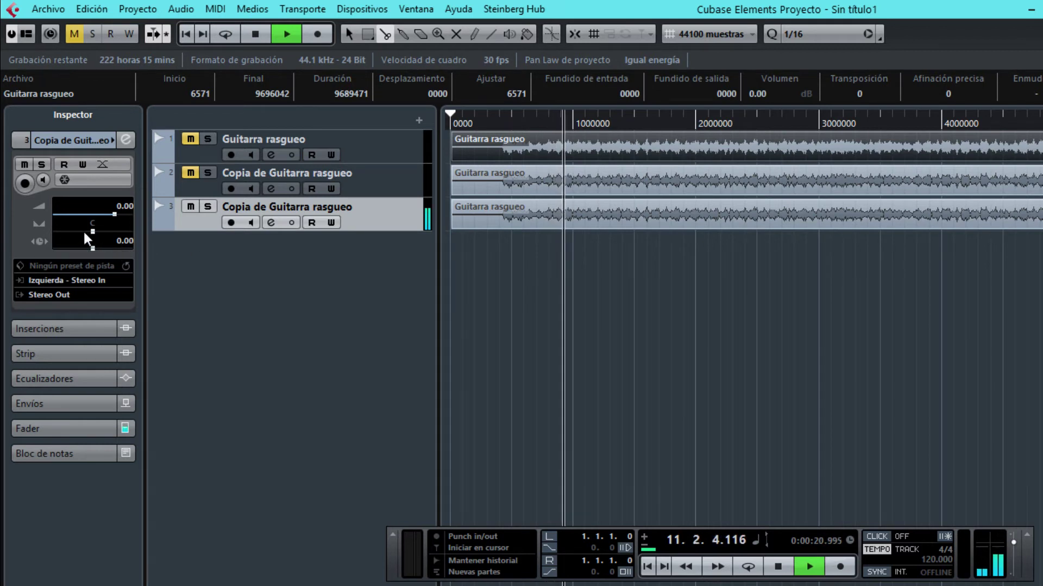
drag(93, 235, 72, 235)
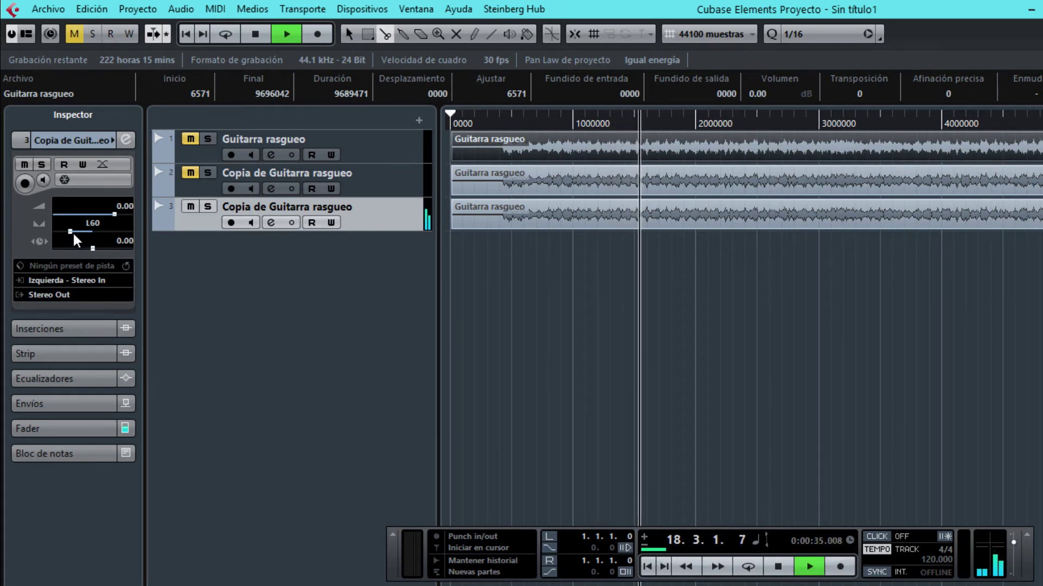
drag(70, 237, 110, 240)
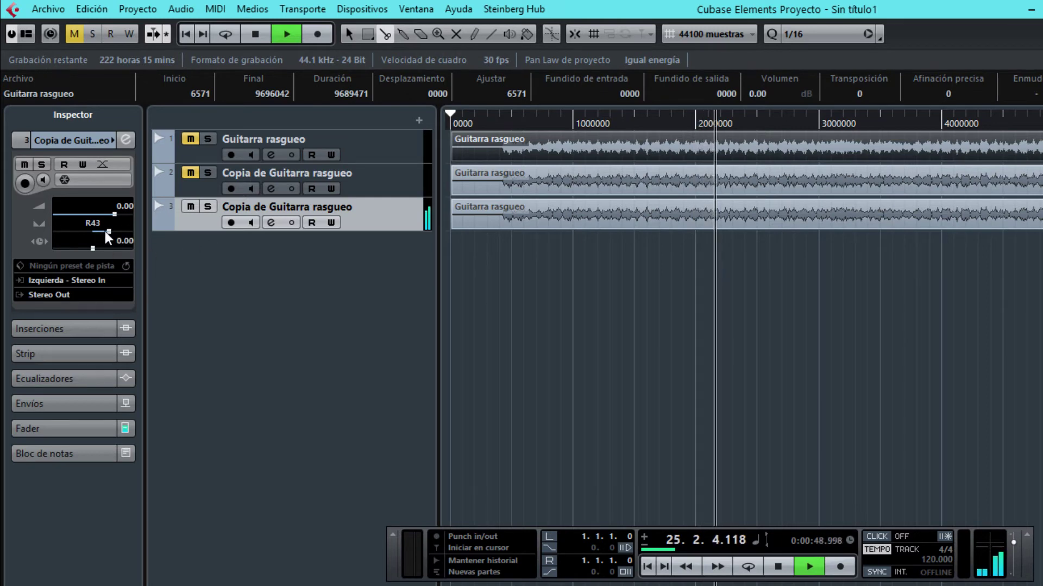
Switch to OneNote and draw an R50 sketch below the notes, with a head circle, a diagonal line to a speaker, and a second speaker.
key(alt+Tab)
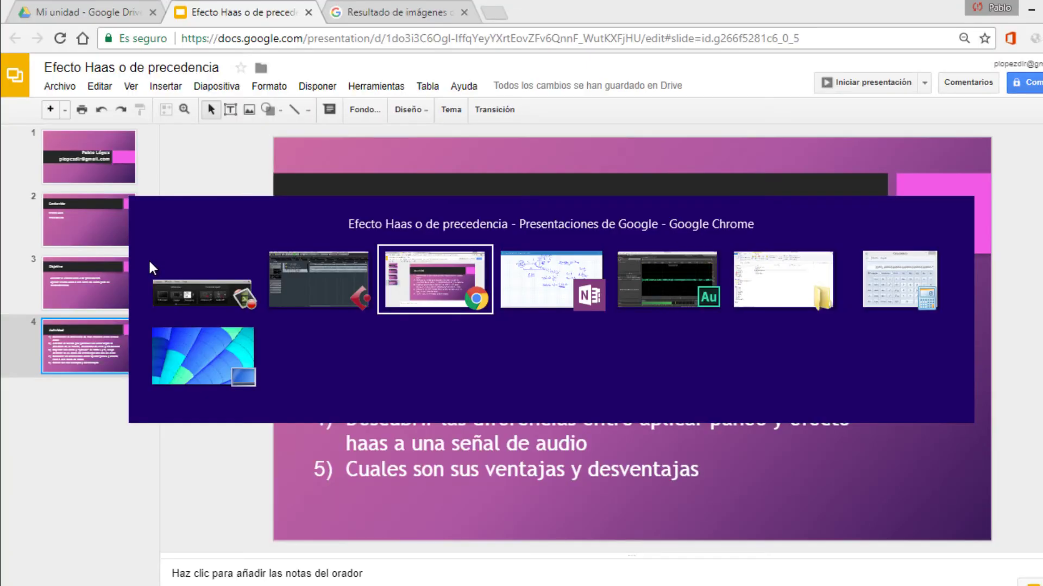
key(alt+Tab)
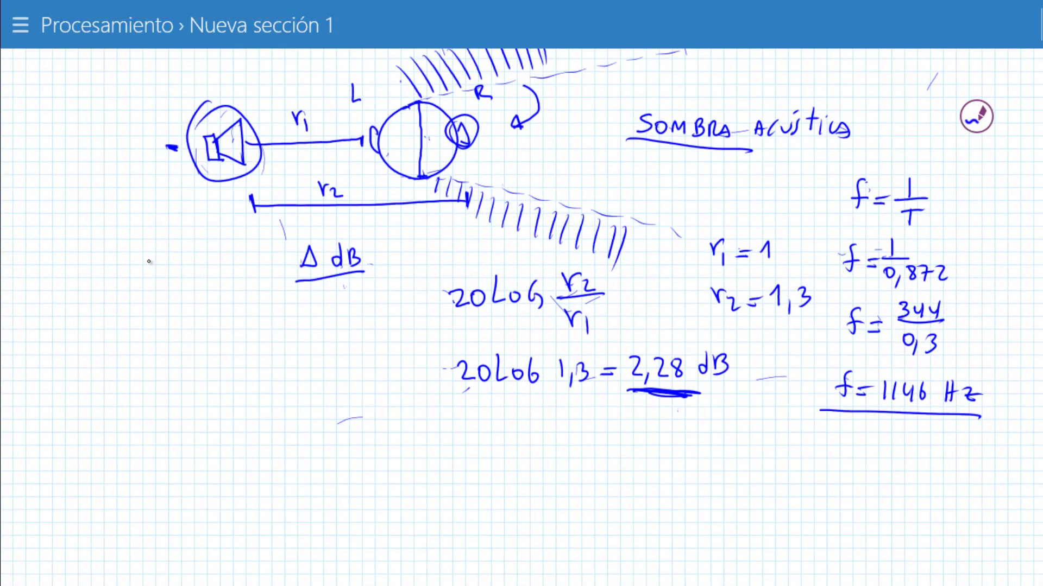
mouse_move(206, 423)
mouse_down()
mouse_move(228, 421)
mouse_move(247, 400)
mouse_move(249, 413)
mouse_up()
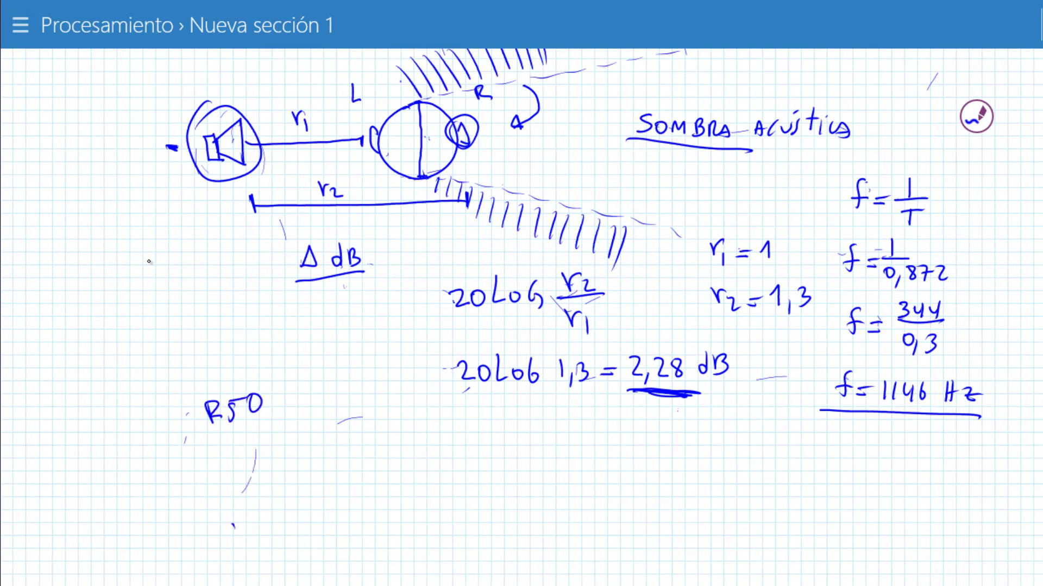
mouse_move(233, 525)
mouse_down()
mouse_move(266, 571)
mouse_move(228, 535)
mouse_move(313, 480)
mouse_move(307, 457)
mouse_move(343, 467)
mouse_up()
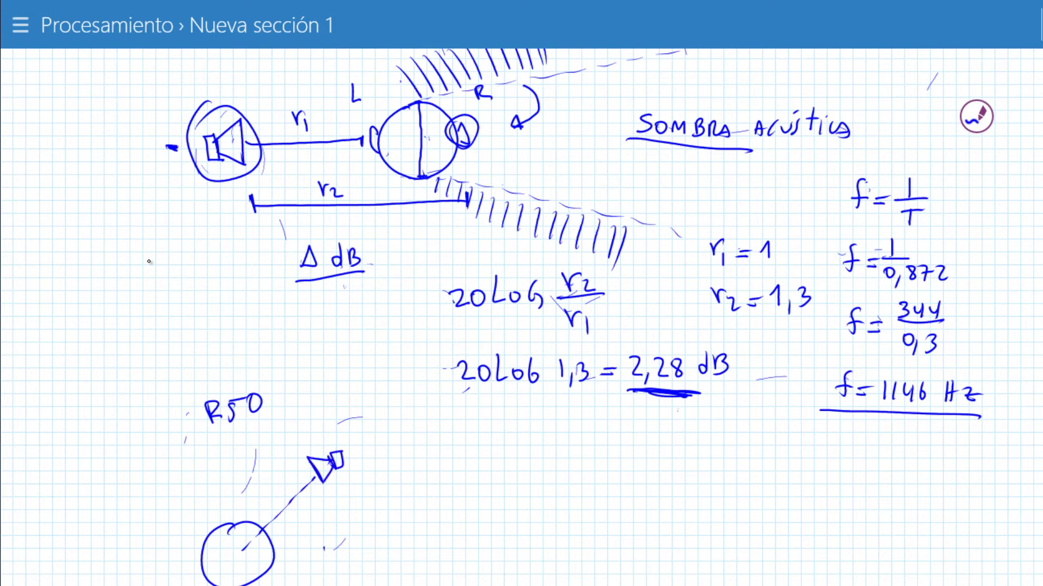
mouse_move(323, 545)
mouse_down()
mouse_move(317, 571)
mouse_move(343, 574)
mouse_up()
Handwrite the label R100 beside the R50 speaker sketch.
drag(607, 485, 572, 500)
drag(559, 504, 510, 520)
drag(448, 523, 463, 527)
mouse_move(430, 489)
mouse_down()
mouse_move(433, 515)
mouse_move(463, 509)
mouse_move(471, 488)
mouse_up()
drag(489, 489, 503, 488)
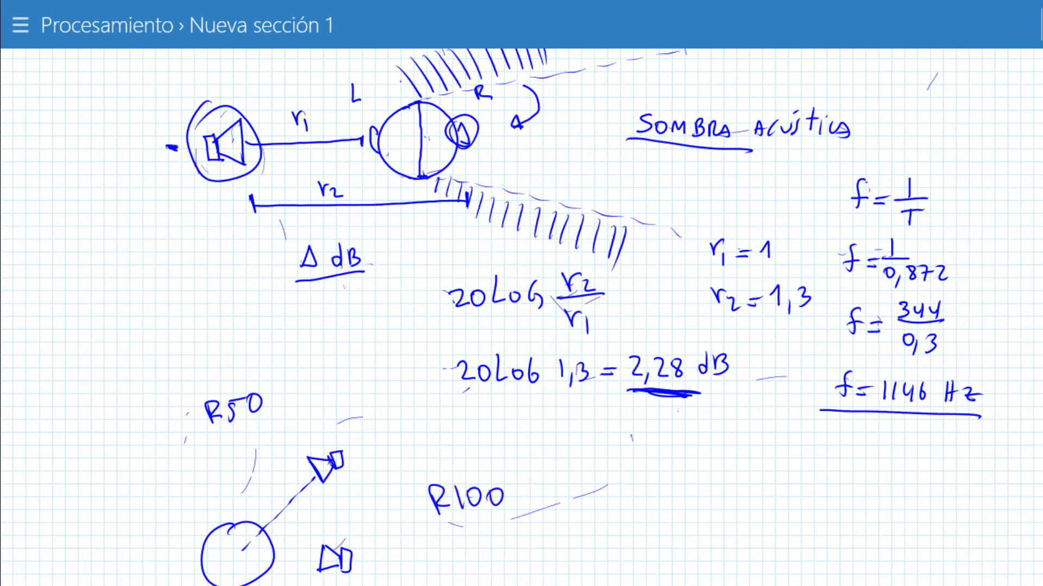
Switch to Cubase and pan the third guitar track fully right while it plays.
key(alt+Tab)
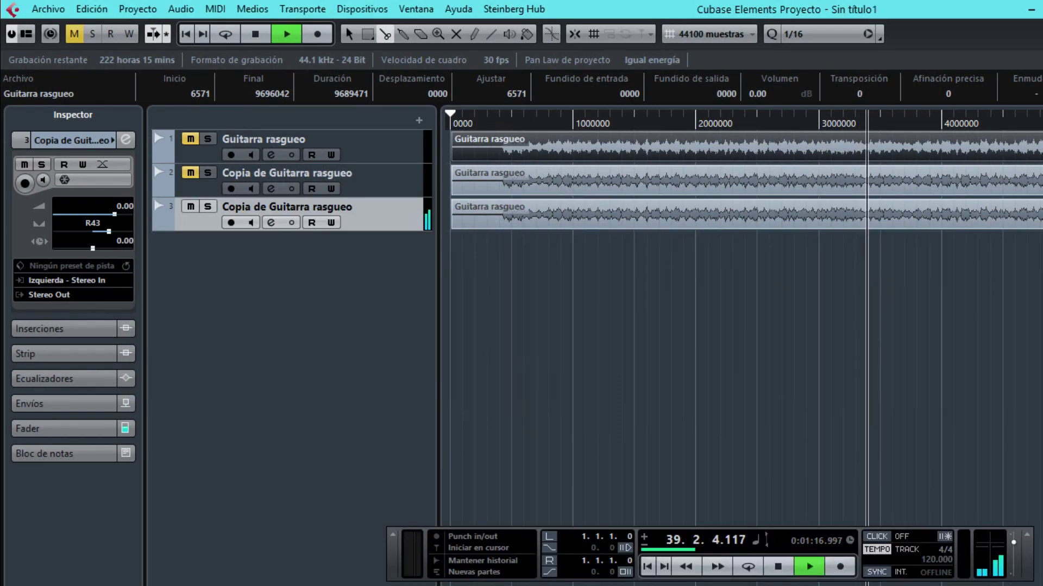
drag(109, 233, 137, 235)
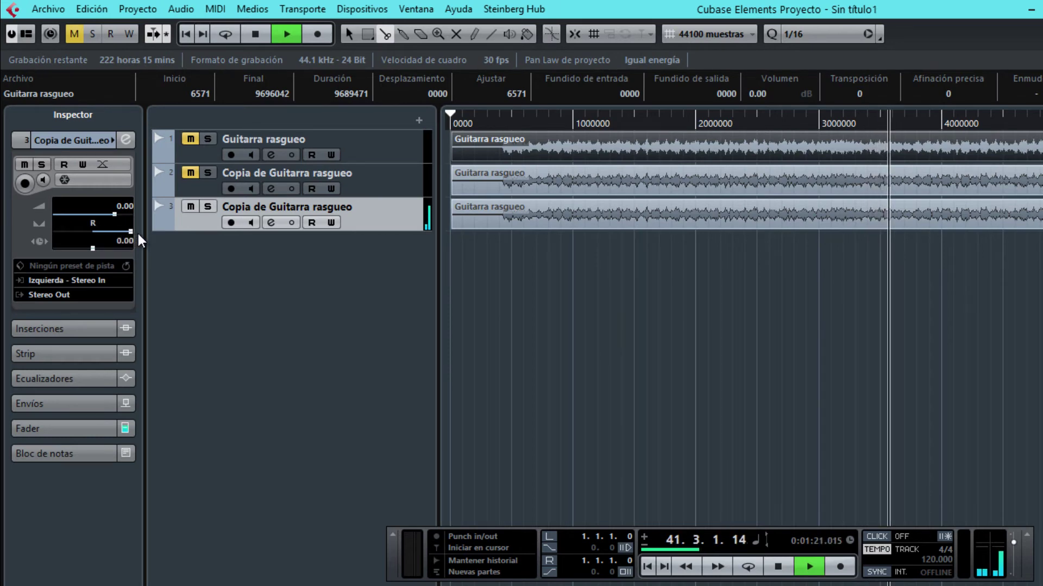
Switch to OneNote and add ears to the R50 head, circling the level speaker and linking it to the nearer ear.
key(alt+Tab)
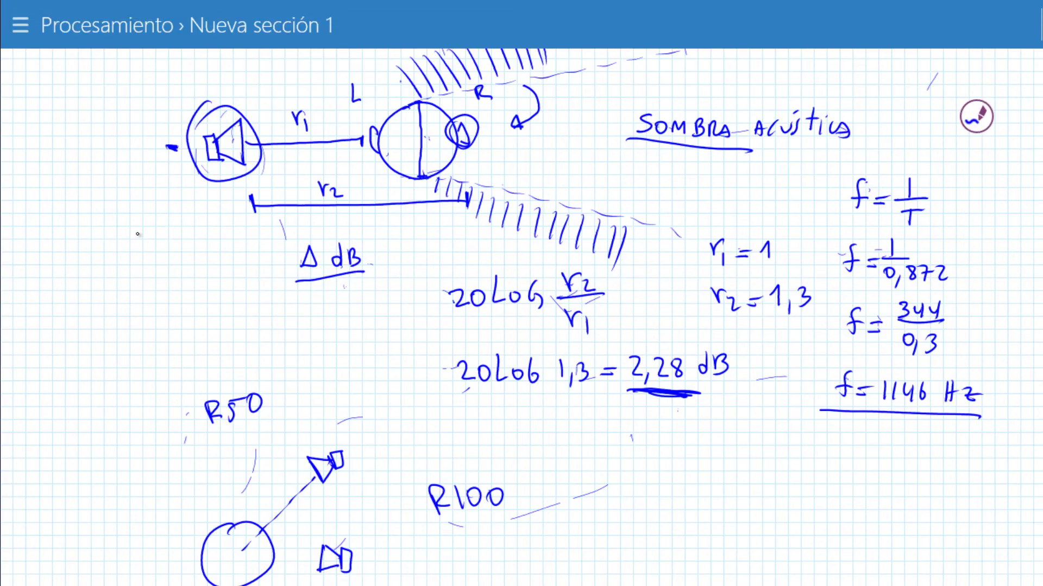
mouse_move(280, 547)
mouse_down()
mouse_move(314, 547)
mouse_move(272, 561)
mouse_up()
drag(201, 541, 203, 566)
drag(339, 525, 357, 543)
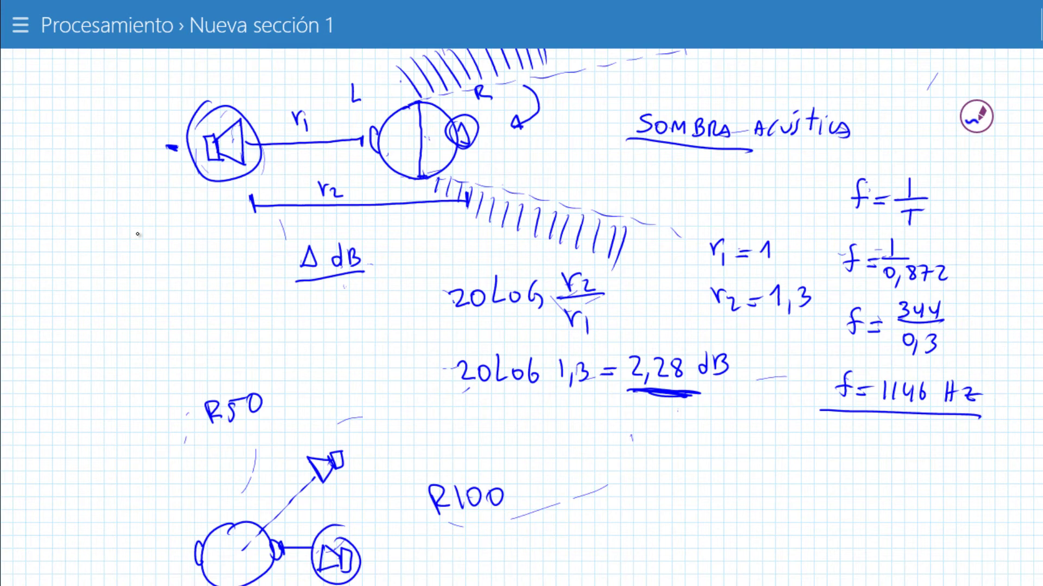
Switch to Cubase and stop the playback.
key(alt+Tab)
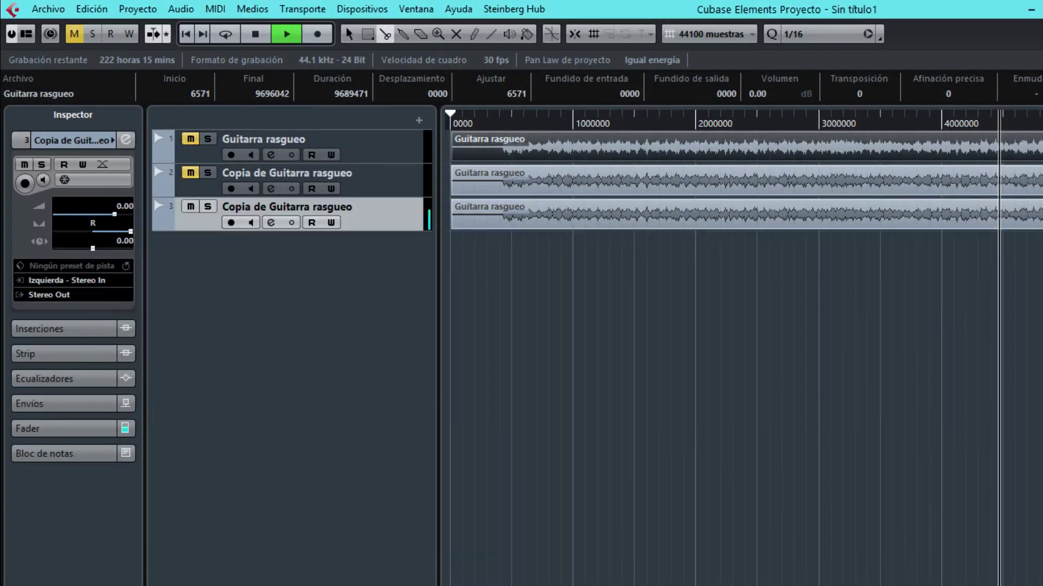
key(F2)
key(space)
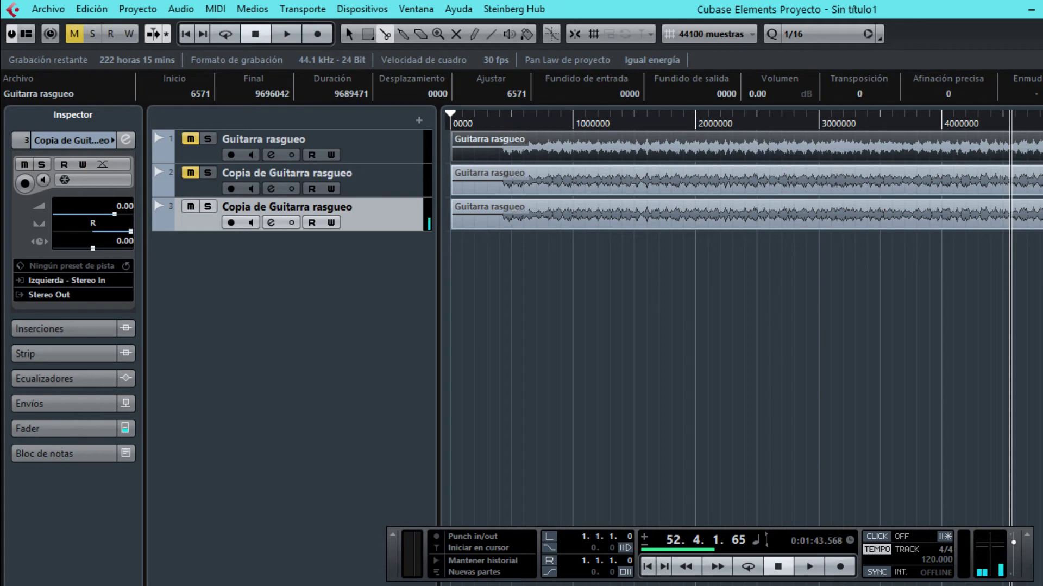
Switch to OneNote and sketch a small box with two controls between two tall speaker cabinets, below the R100 label.
key(alt+Tab)
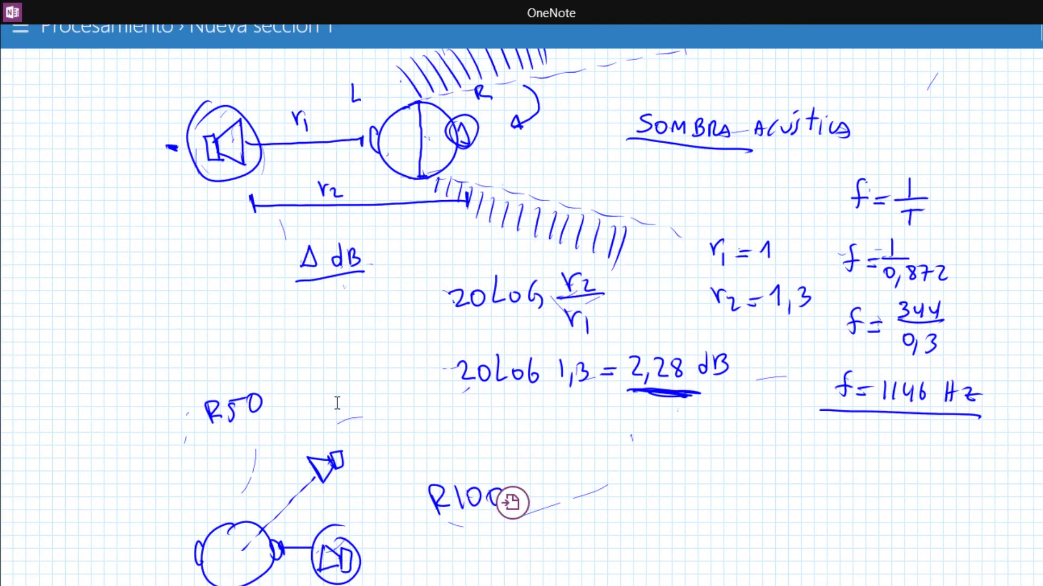
scroll(512, 503, down, 5)
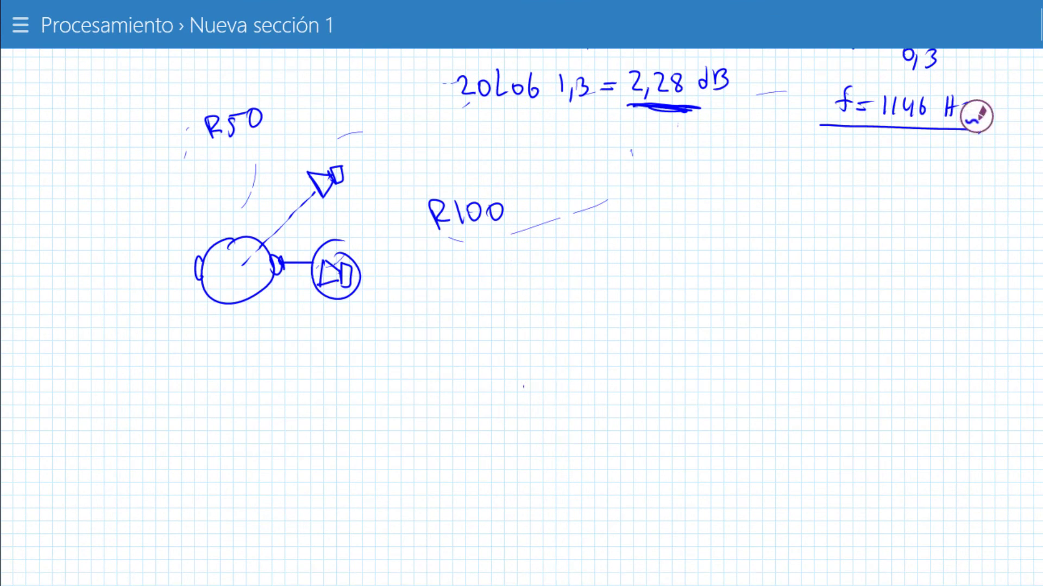
mouse_move(520, 374)
mouse_down()
mouse_move(518, 426)
mouse_move(609, 401)
mouse_move(523, 422)
mouse_up()
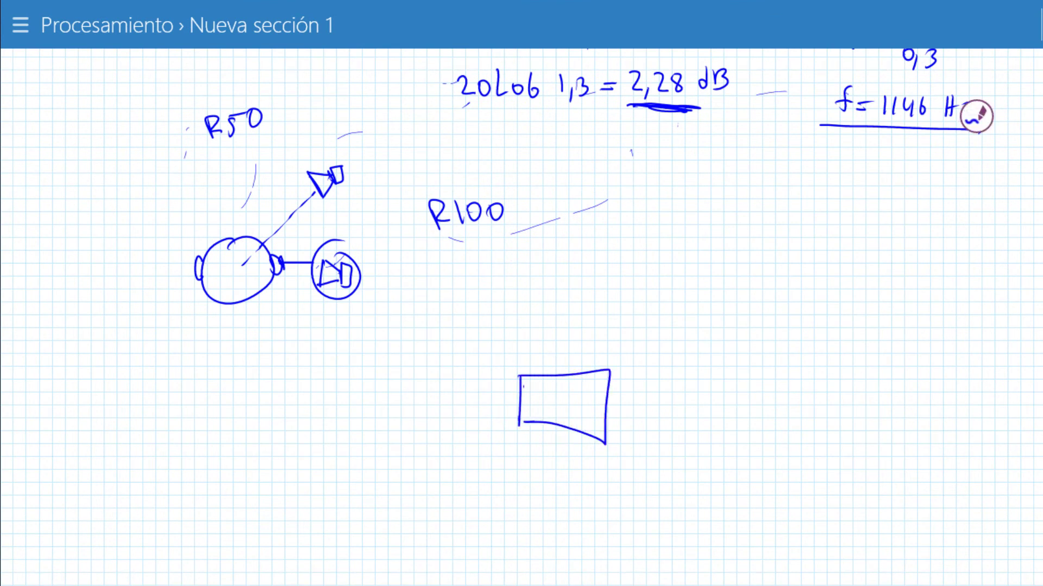
mouse_move(584, 391)
mouse_down()
mouse_move(562, 387)
mouse_move(542, 401)
mouse_up()
mouse_move(645, 338)
mouse_down()
mouse_move(636, 443)
mouse_move(734, 343)
mouse_move(656, 446)
mouse_move(637, 443)
mouse_up()
drag(419, 325, 420, 421)
mouse_move(422, 326)
mouse_down()
mouse_move(488, 329)
mouse_move(485, 434)
mouse_up()
drag(485, 434, 424, 419)
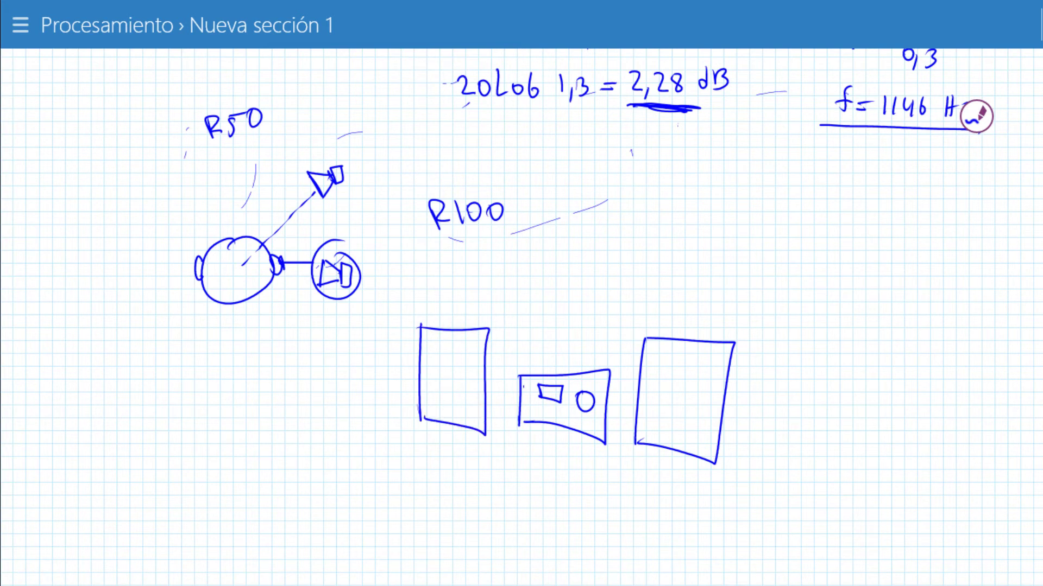
Draw a cone made of two concentric circles inside each of the two speaker cabinets.
mouse_move(452, 369)
mouse_down()
mouse_move(444, 408)
mouse_move(452, 369)
mouse_up()
mouse_move(459, 386)
mouse_down()
mouse_move(450, 387)
mouse_move(461, 389)
mouse_up()
drag(495, 400, 559, 406)
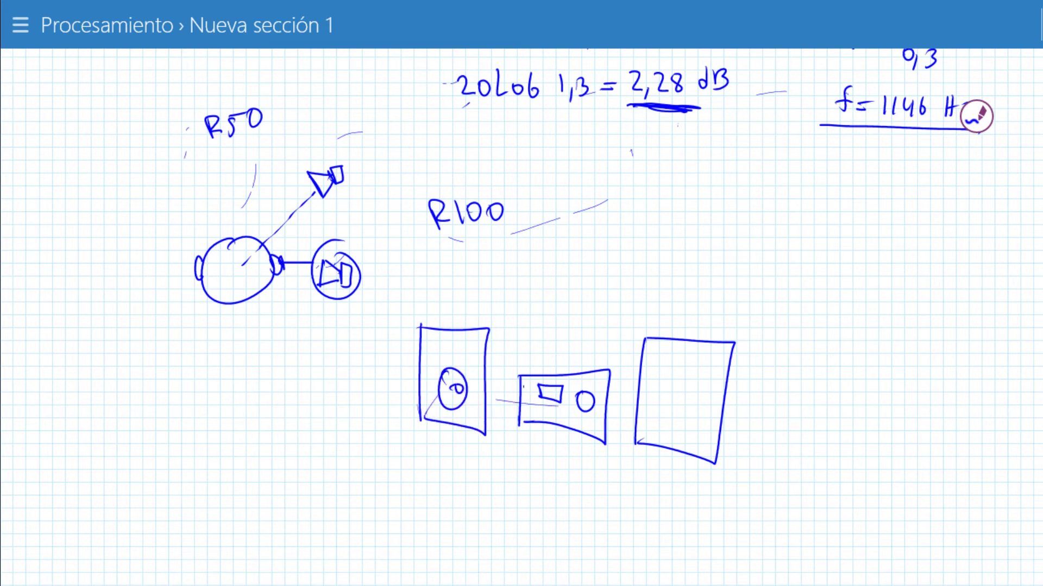
drag(686, 383, 667, 393)
drag(683, 400, 682, 401)
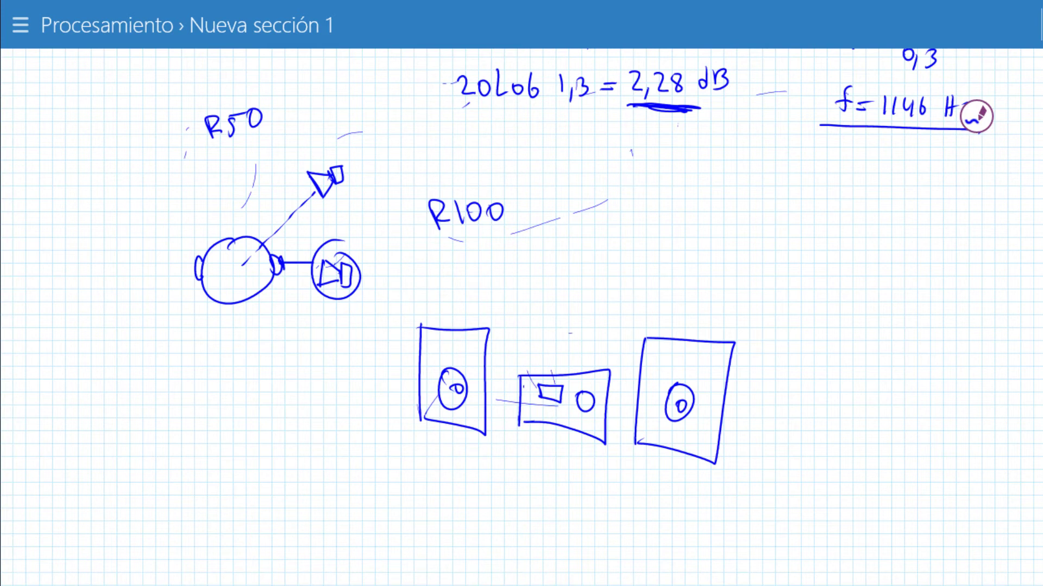
Draw a downward arrow above the right cabinet and a stick-figure listener below it.
mouse_move(672, 226)
mouse_down()
mouse_move(674, 257)
mouse_move(687, 250)
mouse_move(676, 268)
mouse_up()
mouse_move(667, 515)
mouse_down()
mouse_move(687, 513)
mouse_move(673, 559)
mouse_move(675, 537)
mouse_up()
mouse_move(676, 538)
mouse_down()
mouse_move(694, 559)
mouse_move(656, 577)
mouse_up()
drag(675, 561, 685, 584)
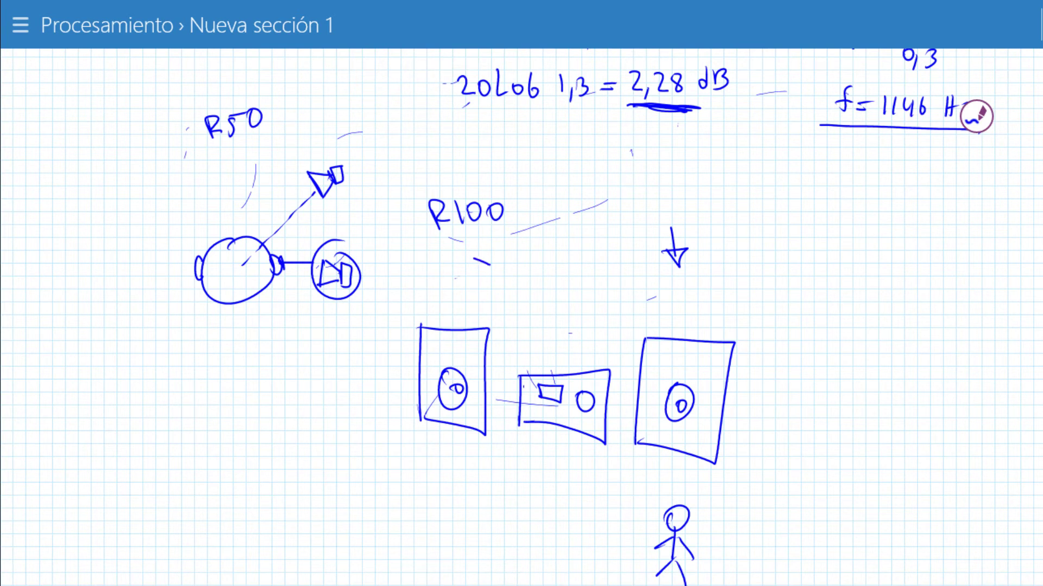
Draw a guitar with strings above the left cabinet and a small upward arrow above the middle box.
mouse_move(474, 259)
mouse_down()
mouse_move(434, 309)
mouse_move(473, 296)
mouse_move(539, 241)
mouse_move(490, 265)
mouse_up()
drag(529, 225, 535, 245)
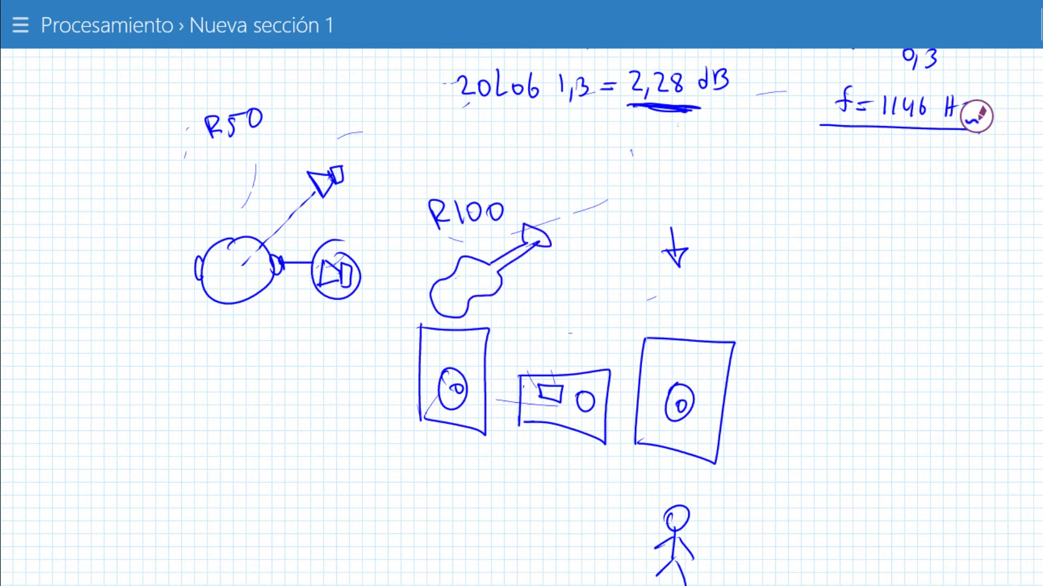
drag(537, 310, 530, 301)
drag(454, 292, 484, 271)
drag(461, 295, 490, 284)
Add a second downward arrow over the right cabinet and label the two sides R and I.
drag(706, 232, 704, 266)
mouse_move(693, 251)
mouse_down()
mouse_move(704, 267)
mouse_move(710, 251)
mouse_move(733, 302)
mouse_move(756, 292)
mouse_up()
mouse_move(396, 270)
mouse_down()
mouse_move(398, 294)
mouse_move(406, 267)
mouse_up()
drag(390, 293, 406, 294)
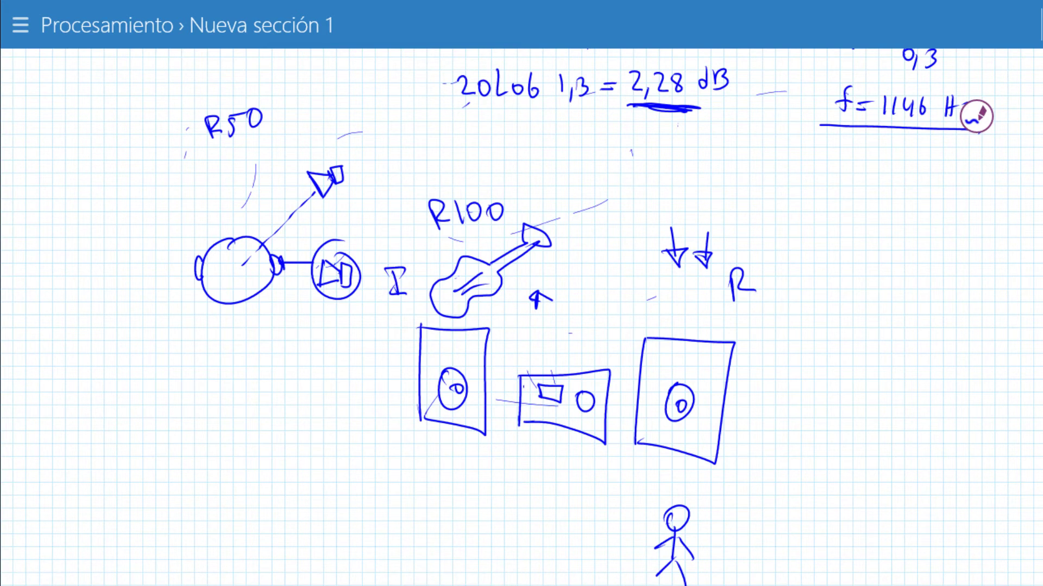
Draw a second stick figure beside the first listener and another one in front of the left cabinet.
mouse_move(734, 491)
mouse_down()
mouse_move(726, 505)
mouse_move(736, 543)
mouse_move(720, 528)
mouse_up()
mouse_move(737, 519)
mouse_down()
mouse_move(758, 537)
mouse_move(719, 556)
mouse_up()
drag(734, 543, 745, 574)
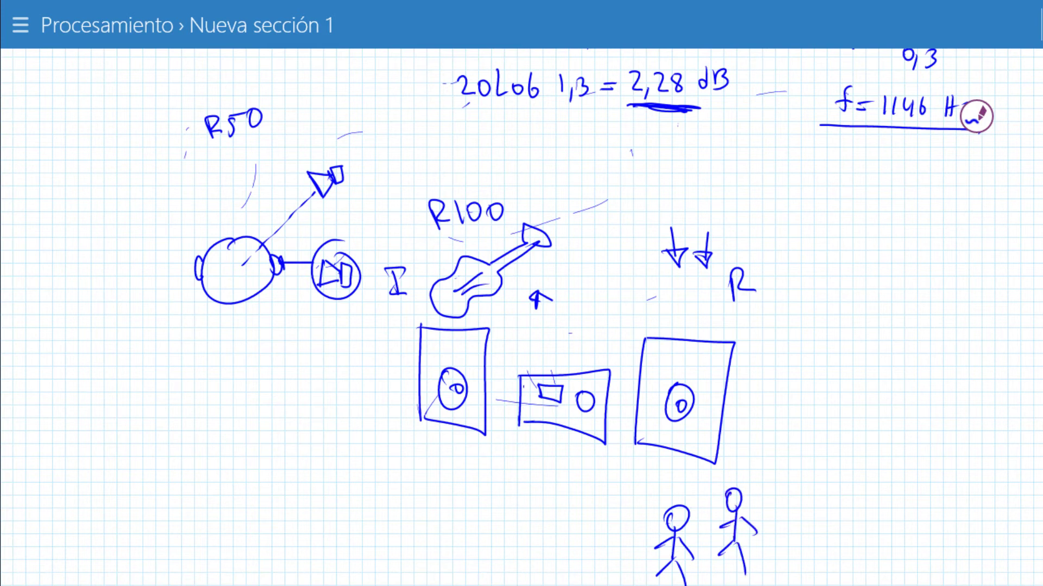
drag(387, 462, 386, 515)
mouse_move(392, 491)
mouse_down()
mouse_move(406, 511)
mouse_move(367, 505)
mouse_up()
mouse_move(387, 512)
mouse_down()
mouse_move(394, 545)
mouse_move(360, 535)
mouse_up()
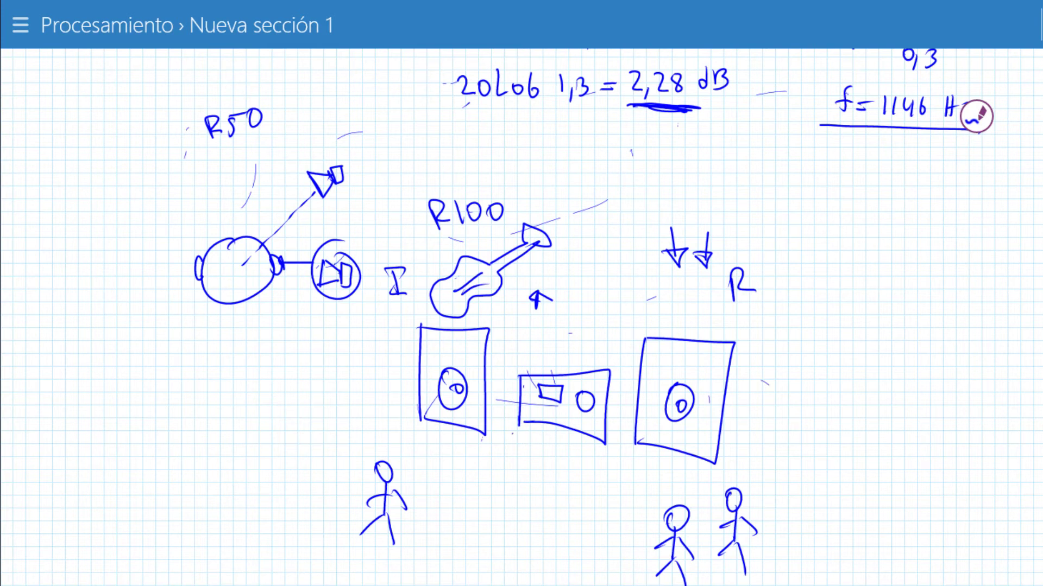
Draw a small downward arrow feeding into the top of each speaker cabinet.
drag(718, 471, 726, 489)
drag(651, 464, 680, 461)
drag(744, 305, 717, 344)
mouse_move(690, 304)
mouse_down()
mouse_move(698, 328)
mouse_move(671, 338)
mouse_up()
drag(474, 311, 486, 330)
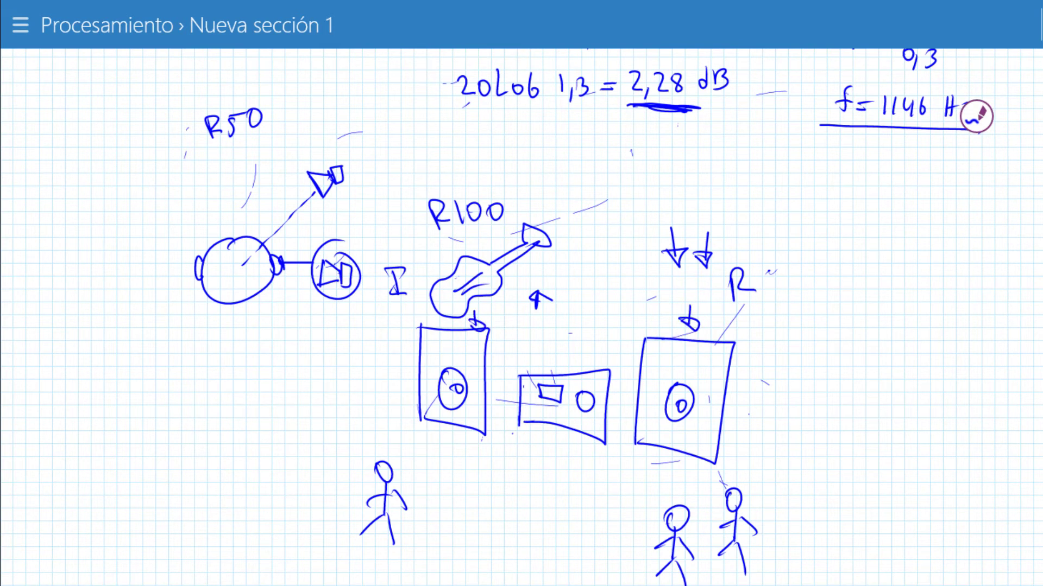
Draw a stick-figure listener in front of the middle box, between the two cabinets.
mouse_move(593, 461)
mouse_down()
mouse_move(587, 497)
mouse_move(559, 521)
mouse_up()
mouse_move(559, 516)
mouse_down()
mouse_move(561, 554)
mouse_move(575, 528)
mouse_move(580, 551)
mouse_up()
drag(561, 553, 548, 573)
drag(562, 554, 578, 577)
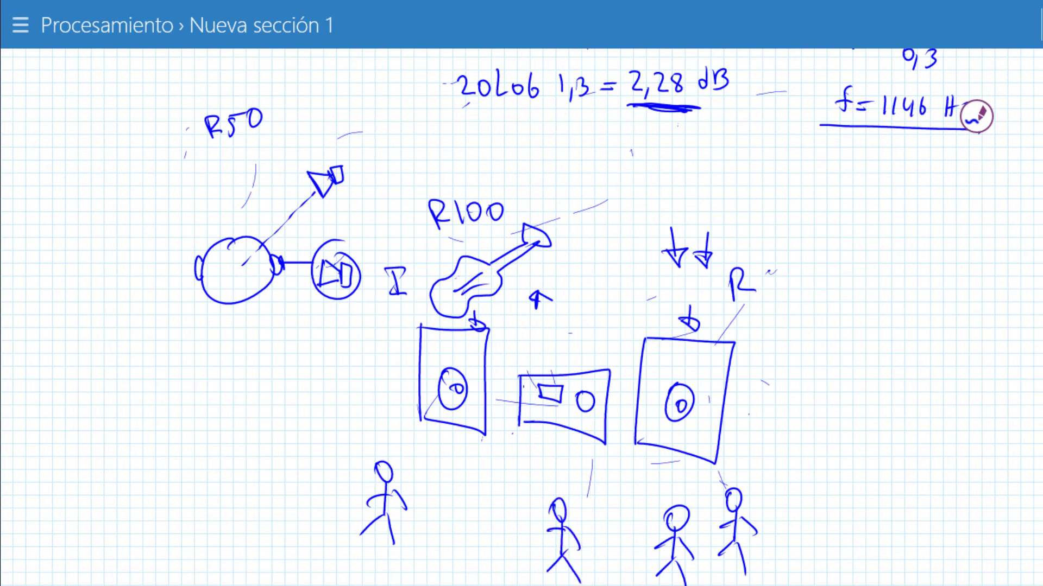
Add small arrows from the left, middle and far-right listeners pointing up towards the cabinets.
mouse_move(515, 453)
mouse_down()
mouse_move(530, 474)
mouse_move(519, 460)
mouse_up()
mouse_move(391, 457)
mouse_down()
mouse_move(408, 441)
mouse_move(411, 451)
mouse_up()
mouse_move(734, 484)
mouse_down()
mouse_move(723, 464)
mouse_move(735, 464)
mouse_up()
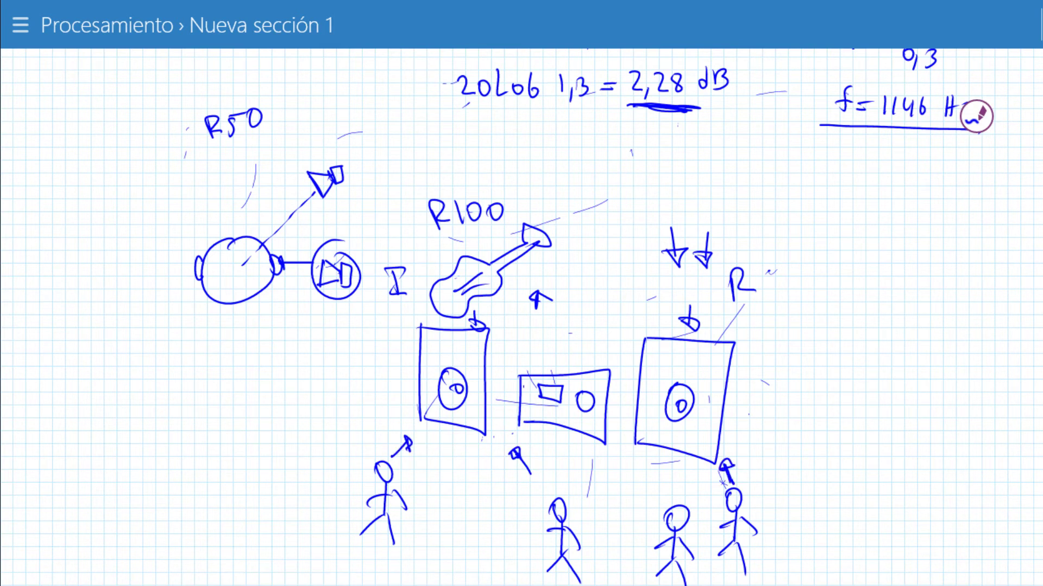
drag(666, 498, 663, 515)
Draw three stacked pairs of horizontal lines beside the right cabinet to represent audio tracks.
drag(828, 267, 821, 280)
drag(827, 260, 895, 259)
drag(826, 282, 887, 282)
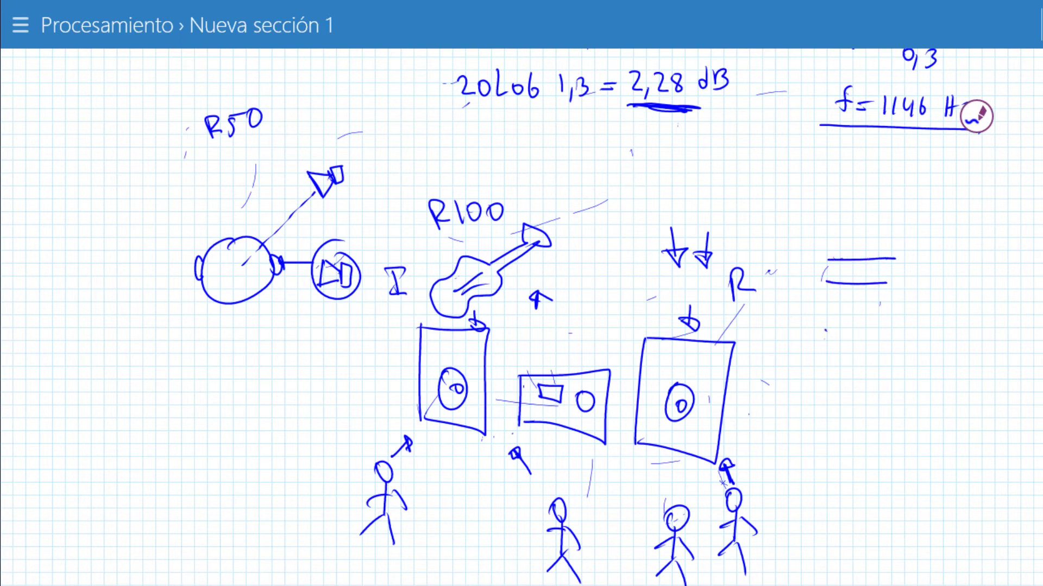
drag(825, 331, 889, 332)
drag(824, 356, 893, 356)
drag(826, 397, 895, 397)
drag(817, 426, 886, 426)
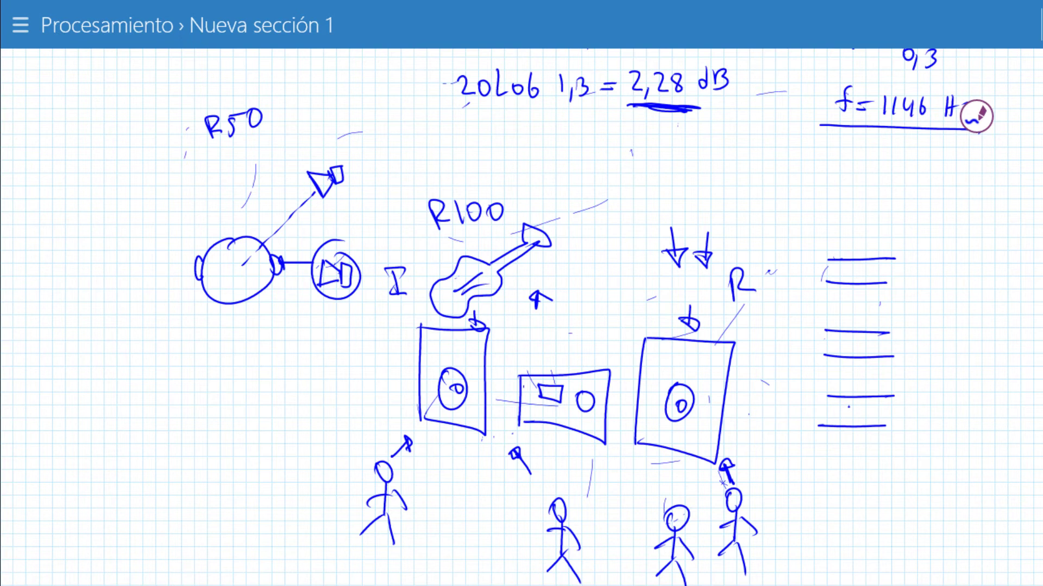
Write 16 with an arrow and an underlined 32 beside the track lines.
drag(966, 320, 964, 333)
drag(932, 221, 935, 241)
mouse_move(951, 218)
mouse_down()
mouse_move(950, 234)
mouse_move(910, 229)
mouse_up()
drag(903, 221, 904, 235)
mouse_move(926, 321)
mouse_down()
mouse_move(930, 345)
mouse_move(970, 348)
mouse_up()
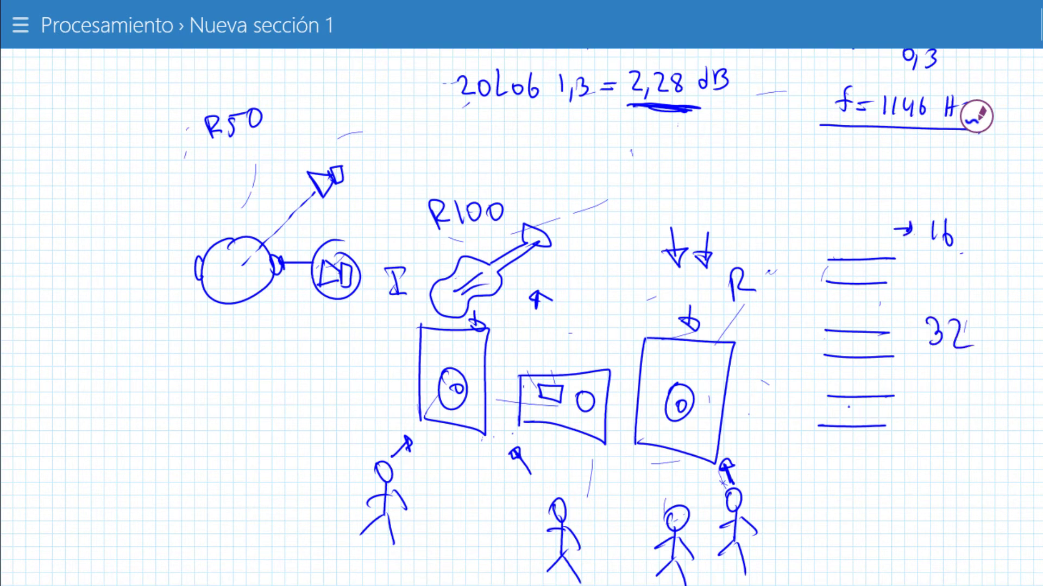
mouse_move(941, 358)
mouse_down()
mouse_move(927, 361)
mouse_move(962, 371)
mouse_up()
Retrace the circle around the level speaker in the R50 sketch heavily and underline the R50 label.
drag(808, 497, 784, 489)
mouse_move(325, 251)
mouse_down()
mouse_move(348, 296)
mouse_move(326, 256)
mouse_move(356, 283)
mouse_move(326, 288)
mouse_move(348, 297)
mouse_up()
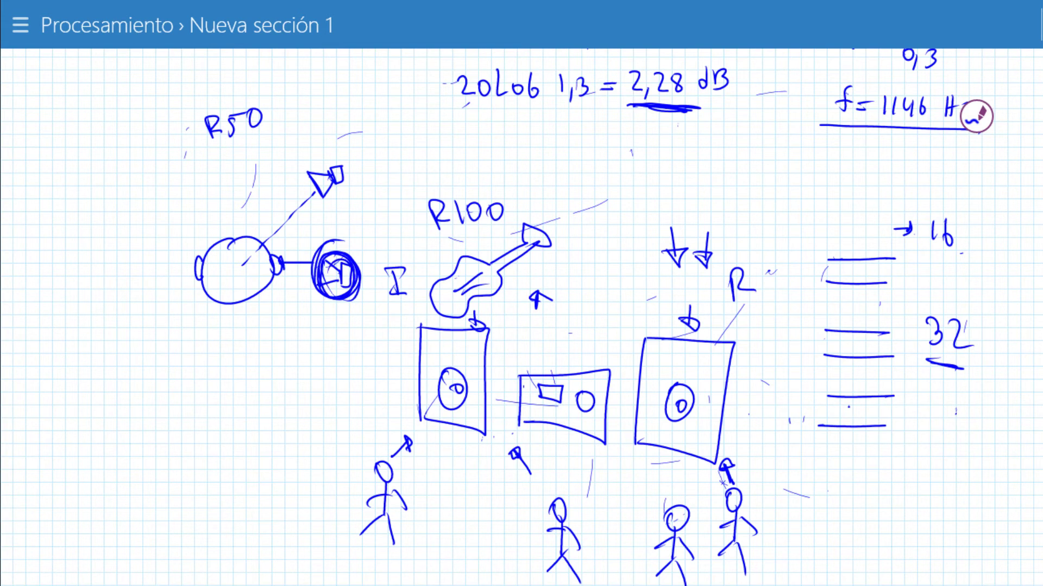
drag(203, 155, 265, 137)
mouse_move(327, 243)
mouse_down()
mouse_move(317, 280)
mouse_move(355, 251)
mouse_move(326, 246)
mouse_up()
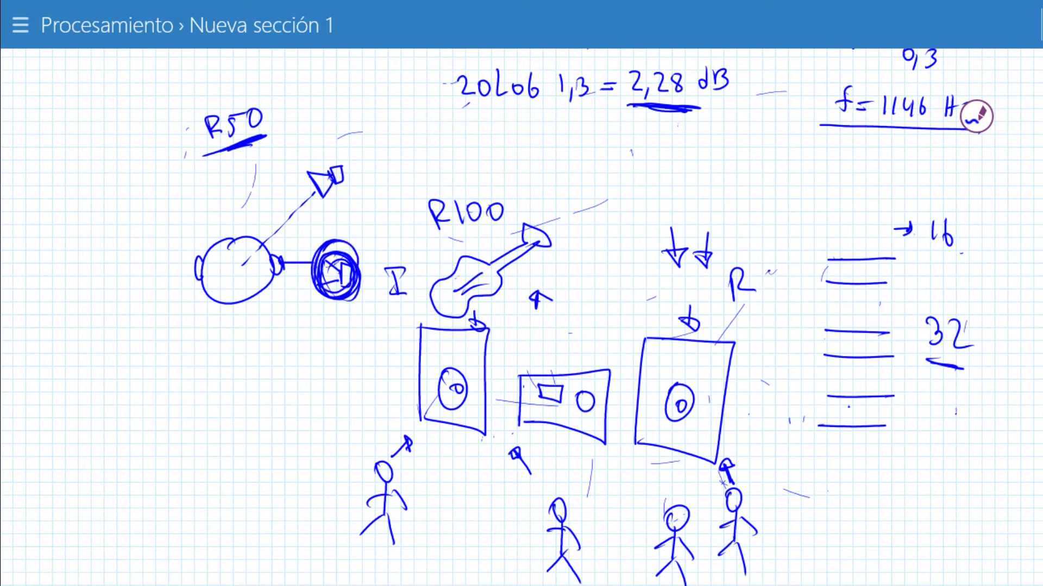
mouse_move(338, 244)
mouse_down()
mouse_move(320, 272)
mouse_move(327, 251)
mouse_up()
Switch to Cubase and delete the third track, the extra copy of Guitarra rasgueo.
key(alt+Tab)
key(alt+Tab)
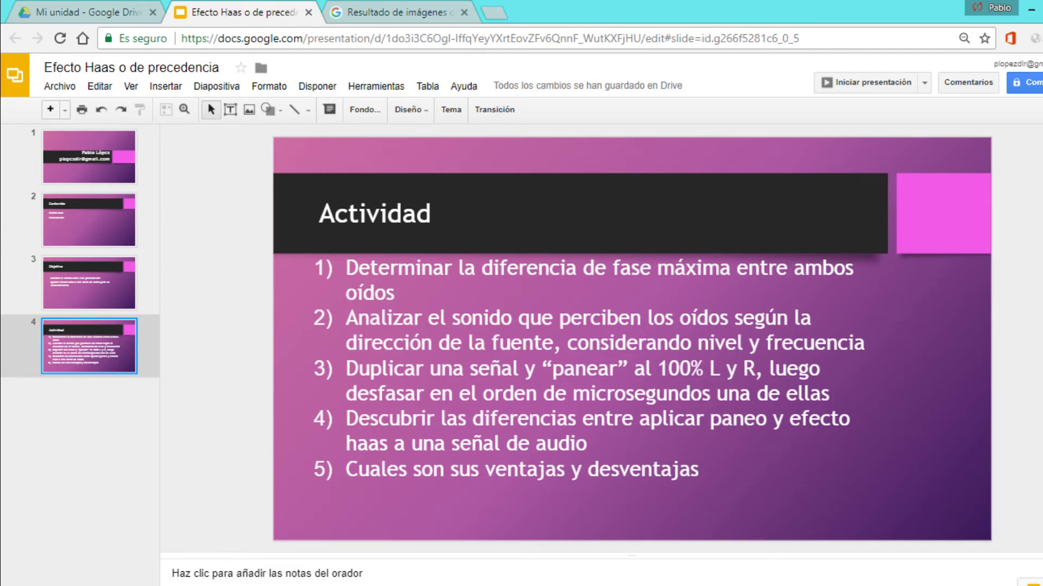
key(alt+Tab)
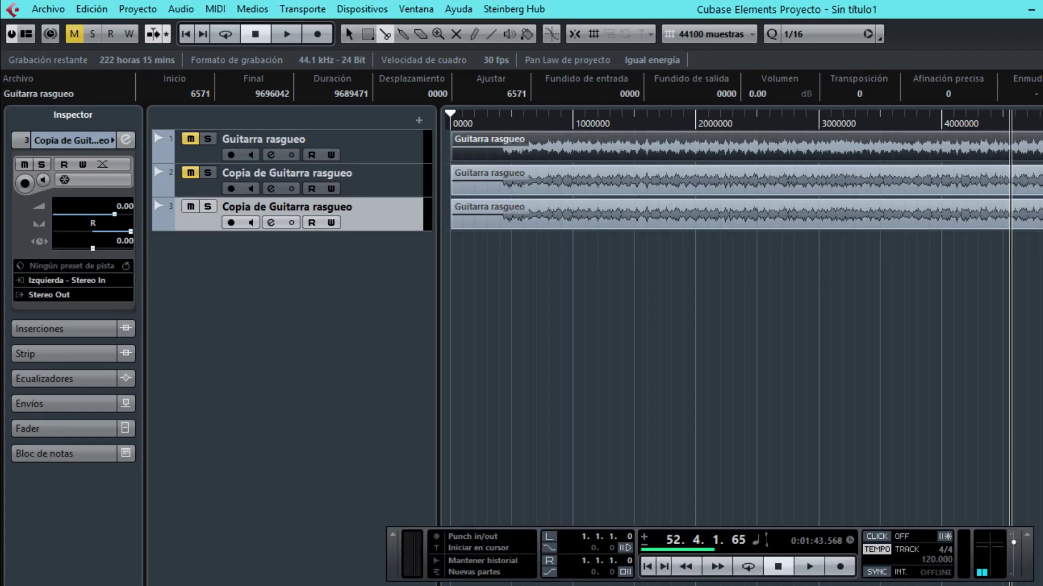
right_click(383, 222)
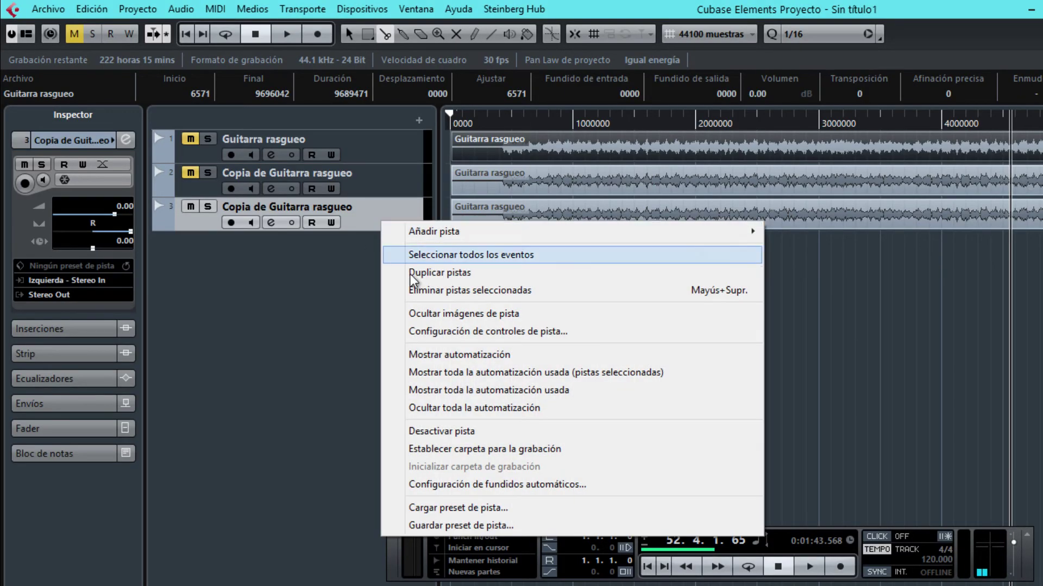
click(425, 290)
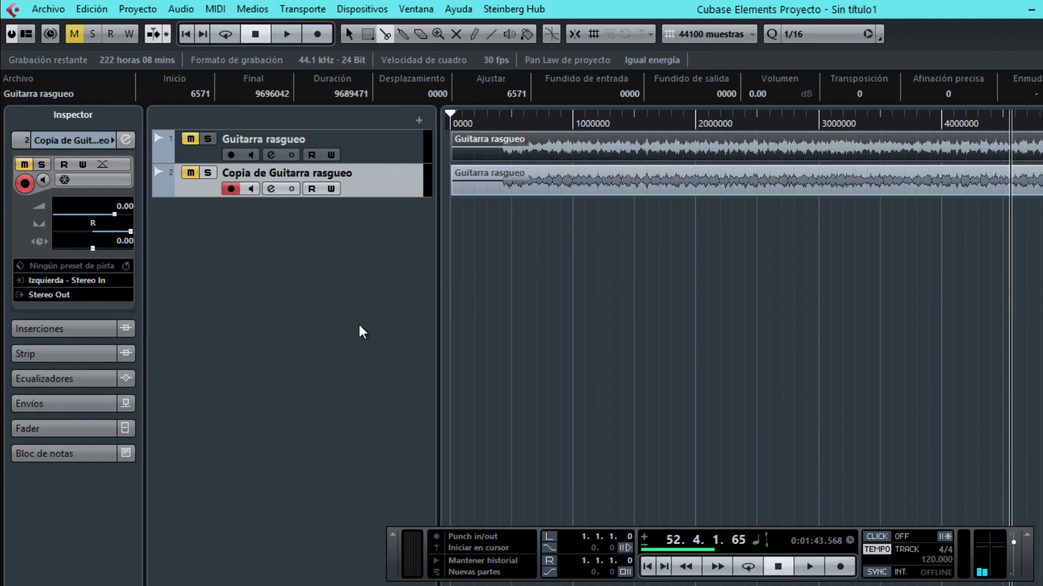
Unmute both remaining guitar tracks.
click(190, 139)
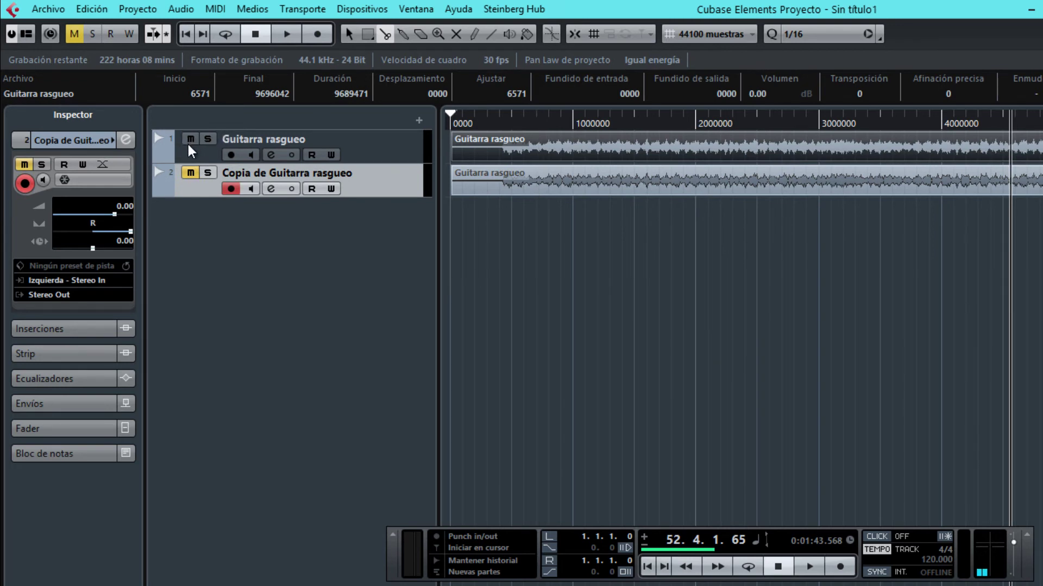
click(191, 174)
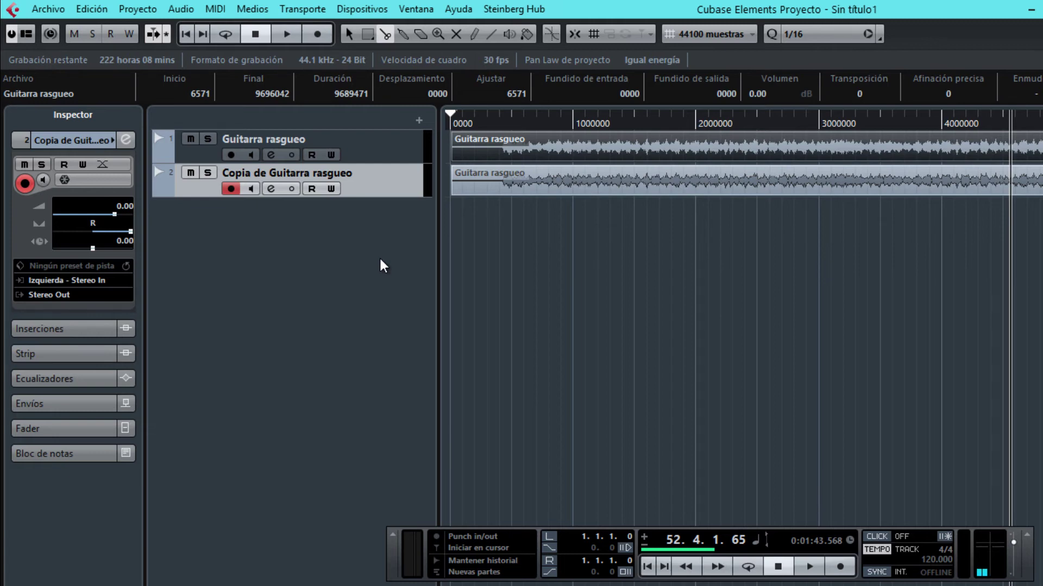
Import ACordes altos.wav from the Caballo Blanco folder onto a new Cubase track, copying it to the working directory and converting it to 44.100 kHz.
key(alt+Tab)
key(alt+Tab)
key(alt+Tab)
key(alt+Tab)
key(alt+Tab)
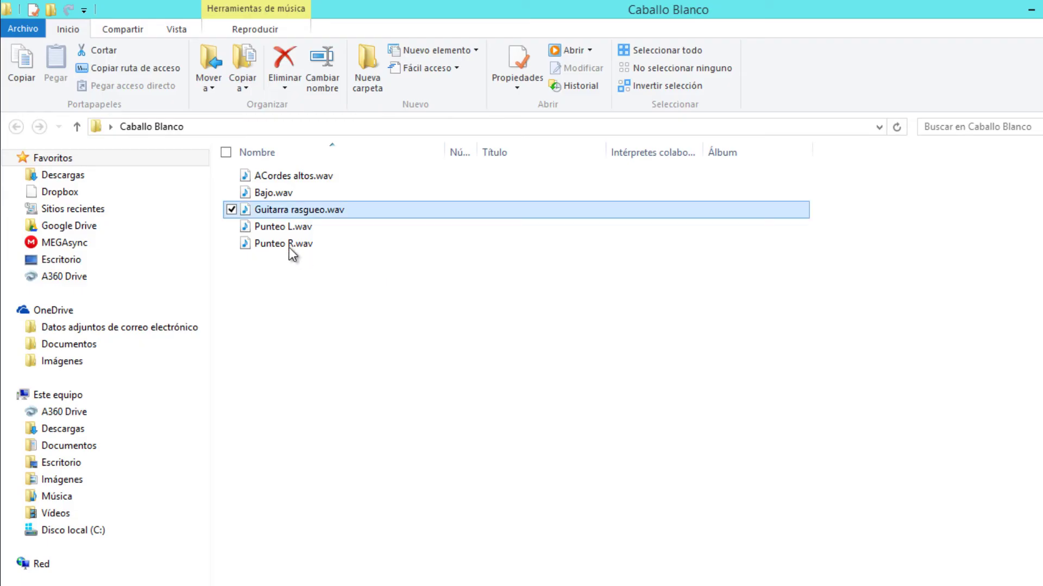
click(307, 179)
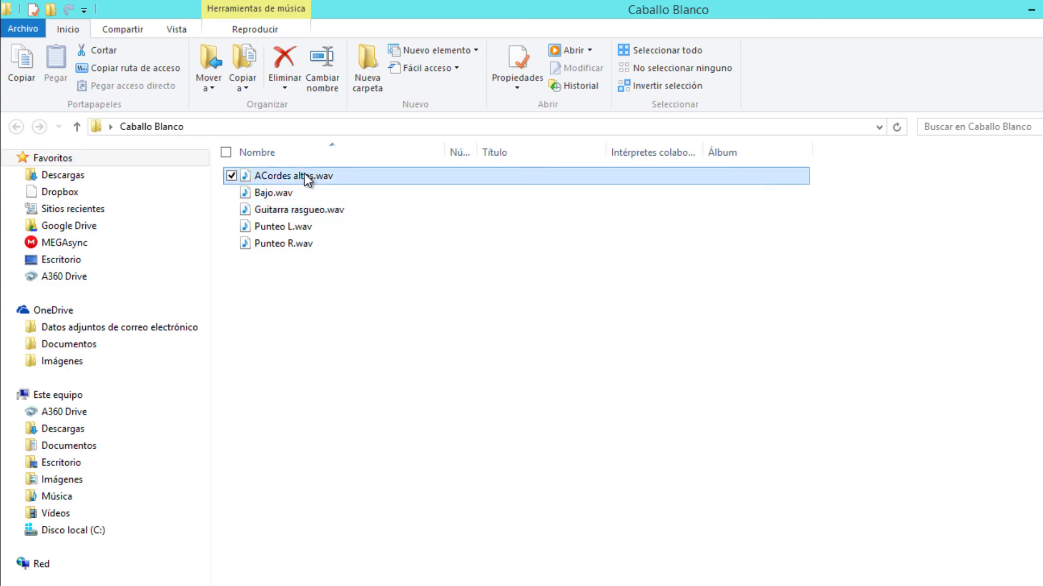
drag(308, 179, 457, 225)
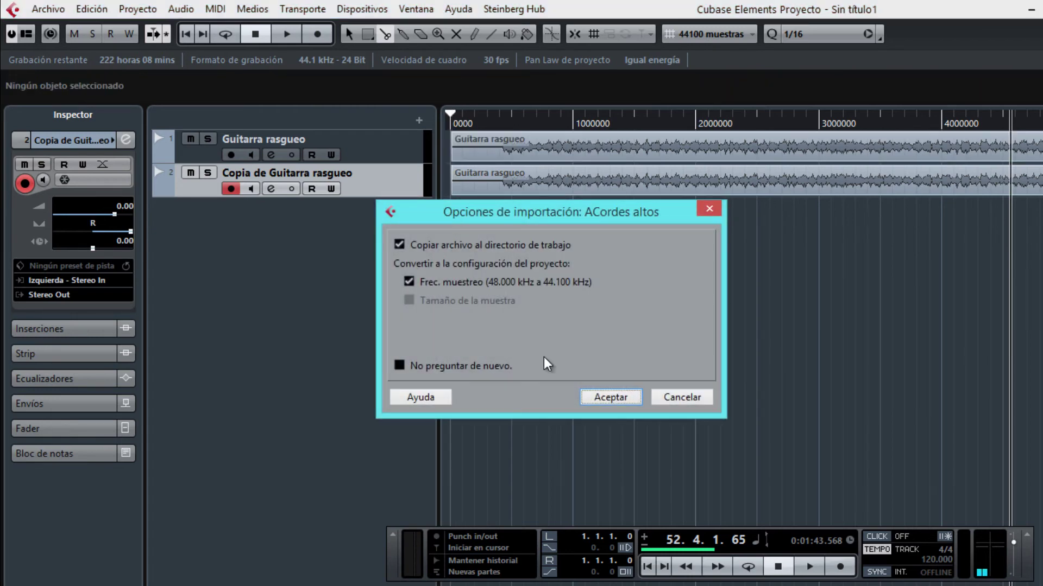
click(618, 397)
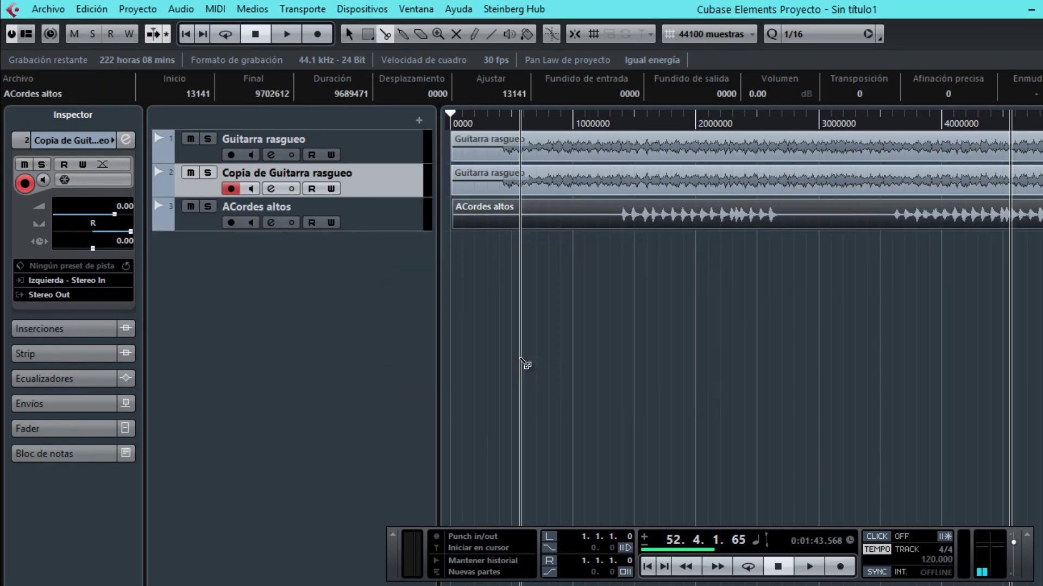
During playback, move the ACordes altos event to the project start at 0000, and stop playback.
click(621, 124)
key(space)
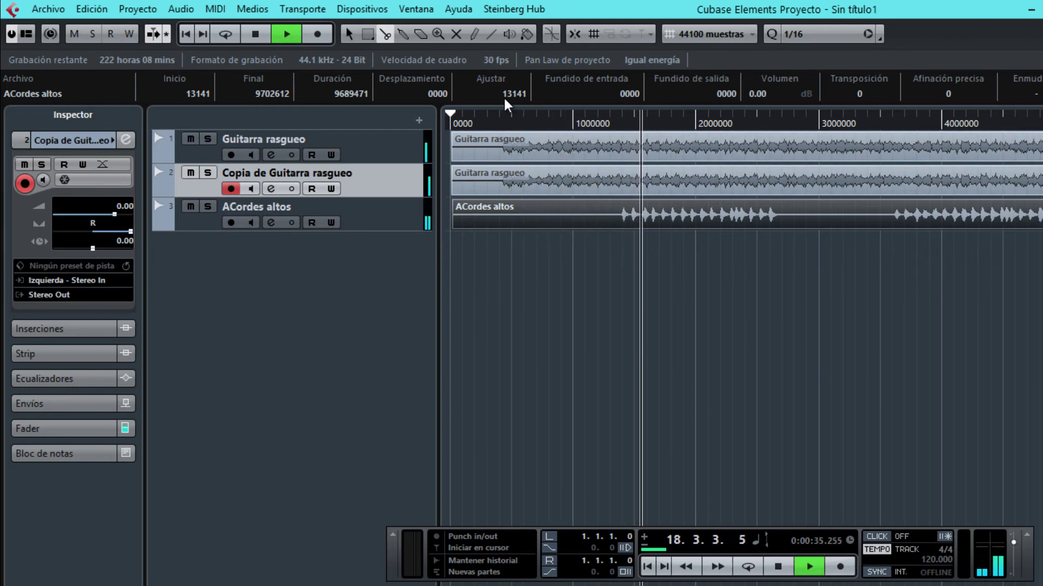
click(351, 36)
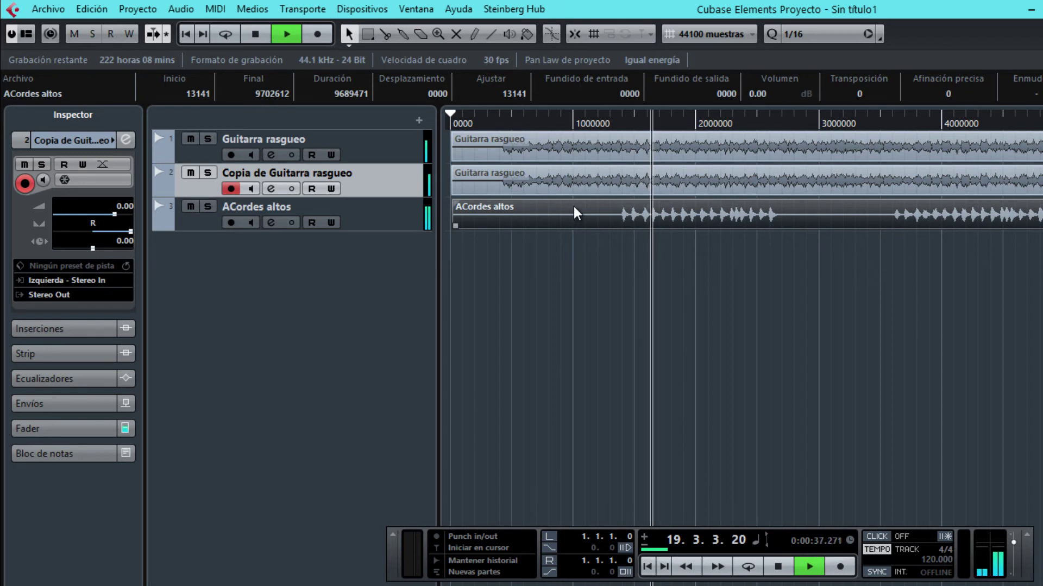
drag(576, 211, 535, 212)
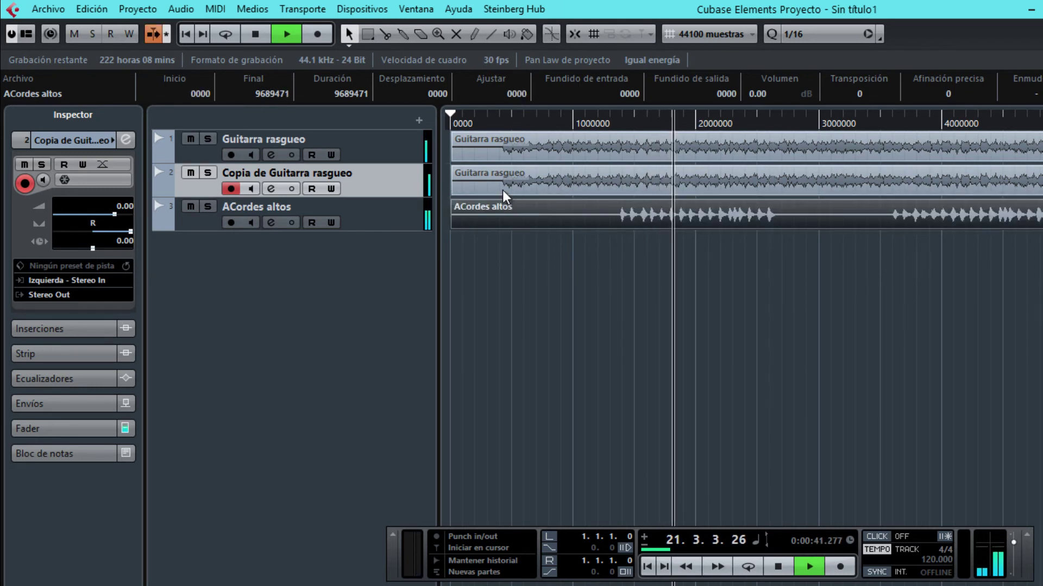
key(space)
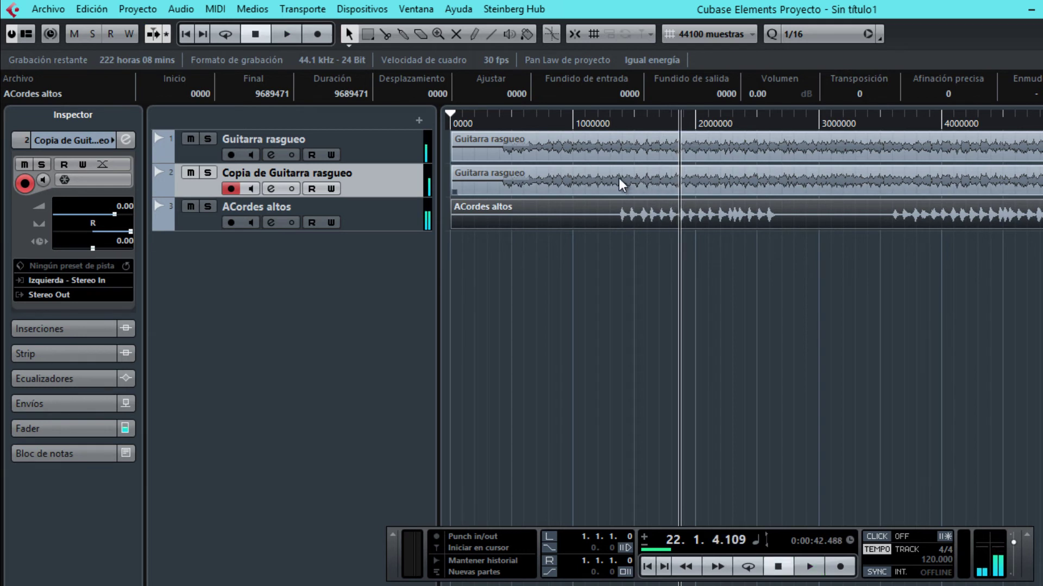
Play from where the high chords enter and set the track delay of Copia de Guitarra rasgueo to 0.30.
click(624, 118)
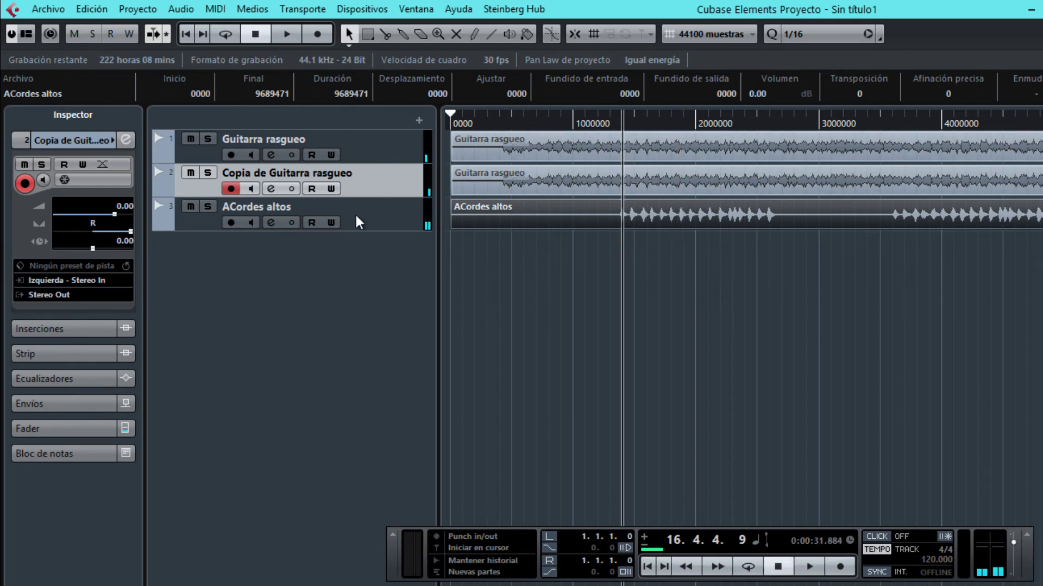
click(372, 140)
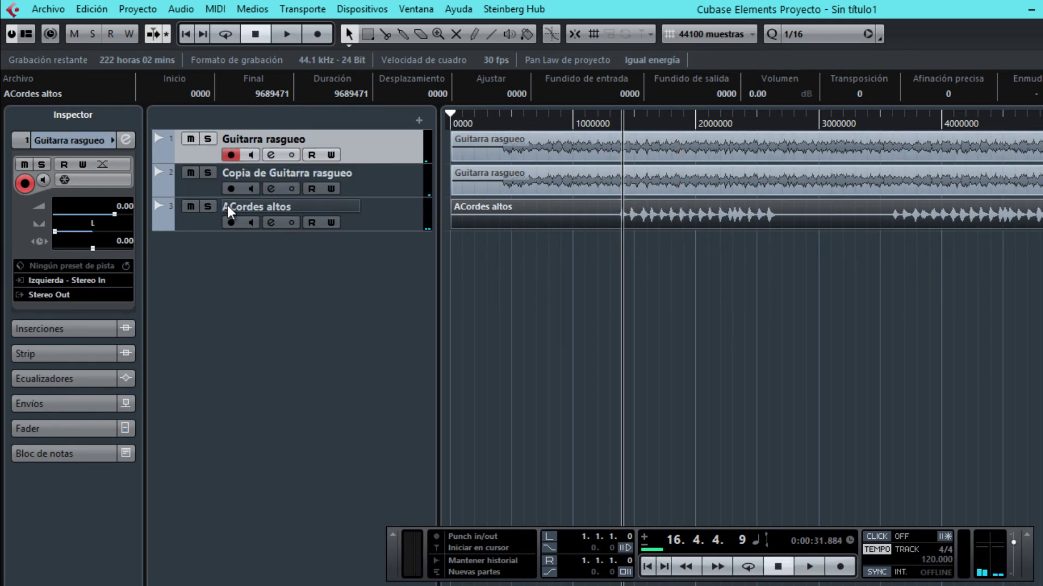
click(381, 185)
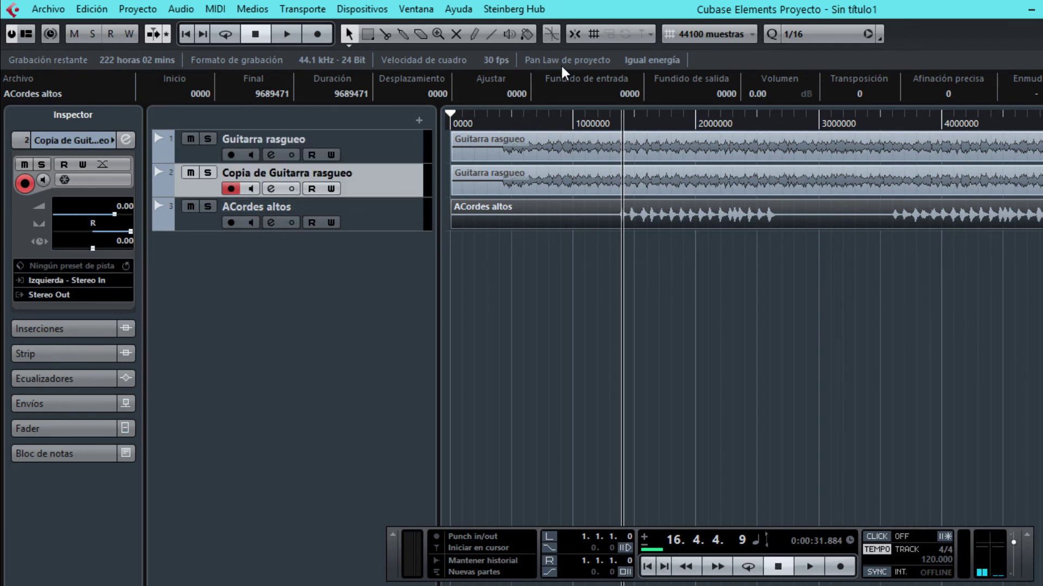
key(space)
click(124, 241)
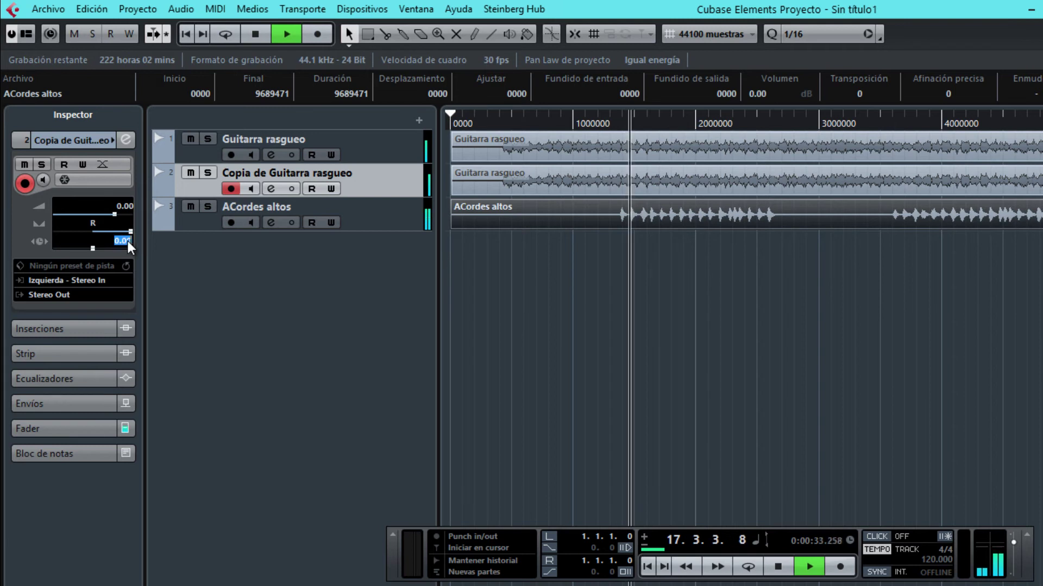
text(0.15)
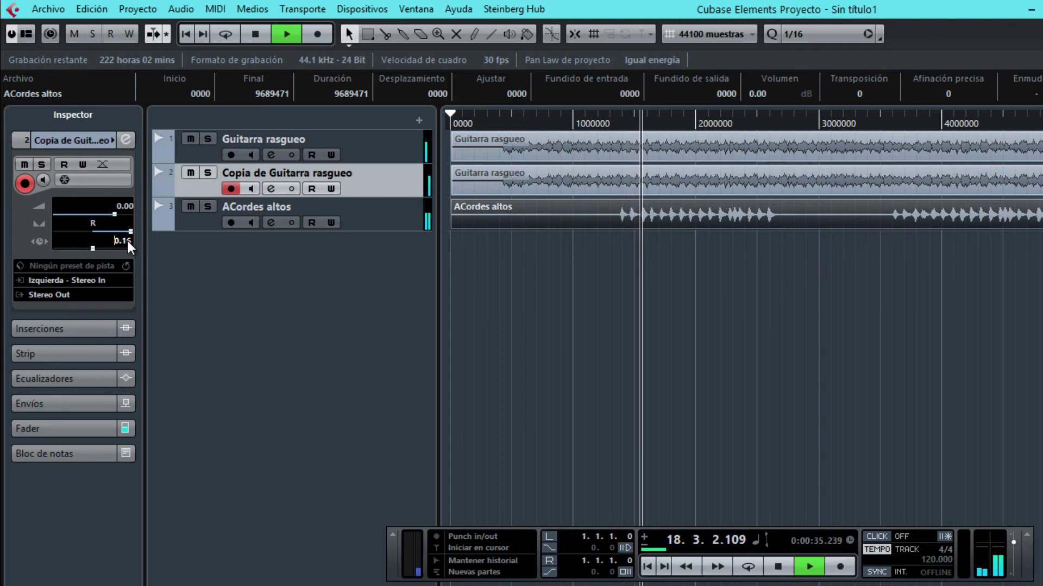
key(Up)
key(Up)
key(Up)
key(Up)
key(Up)
key(Up)
key(Up)
key(Up)
key(Up)
key(Up)
key(Up)
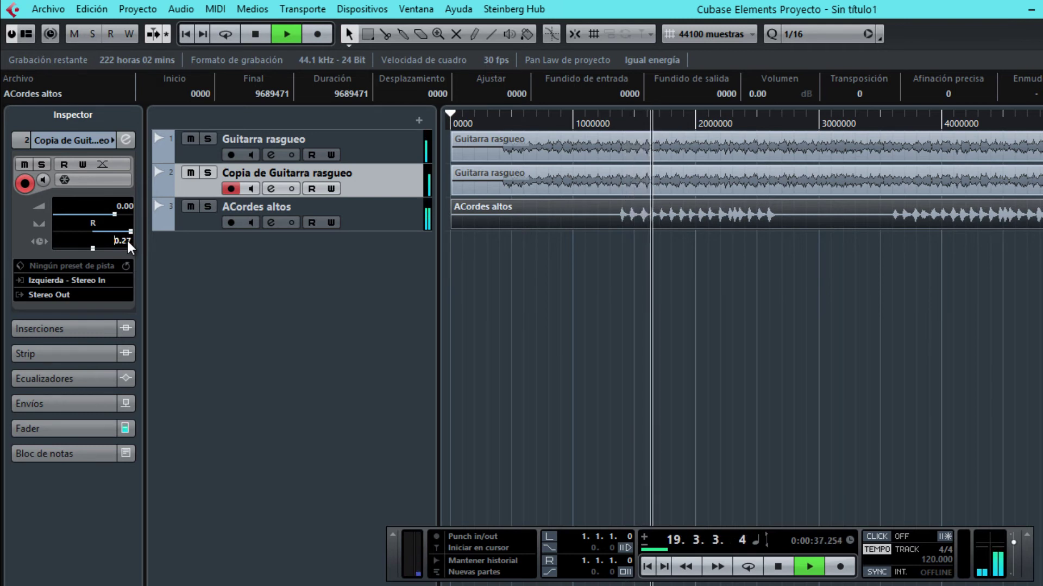
key(Up)
key(Up)
key(Up)
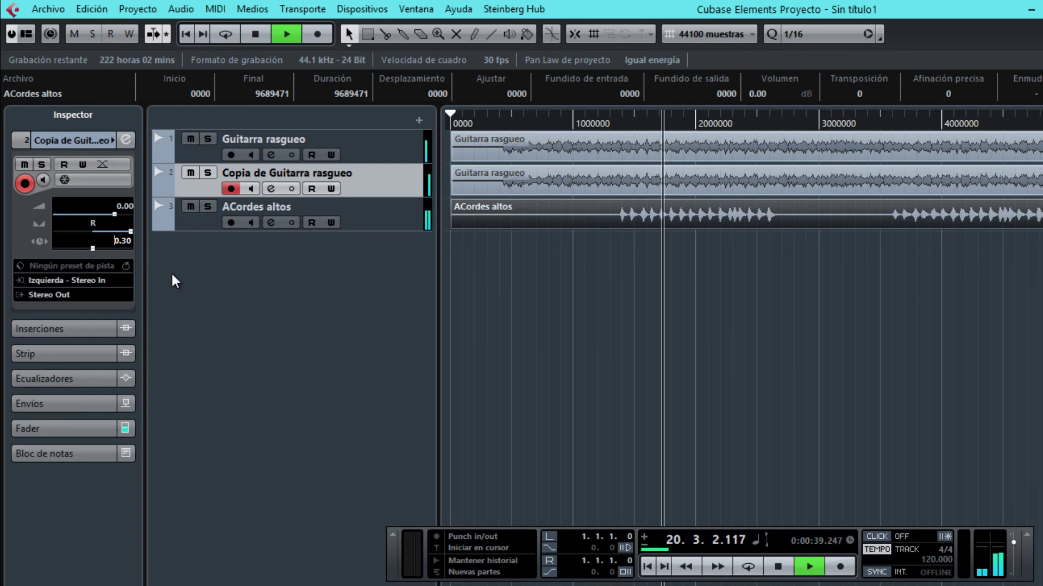
key(Return)
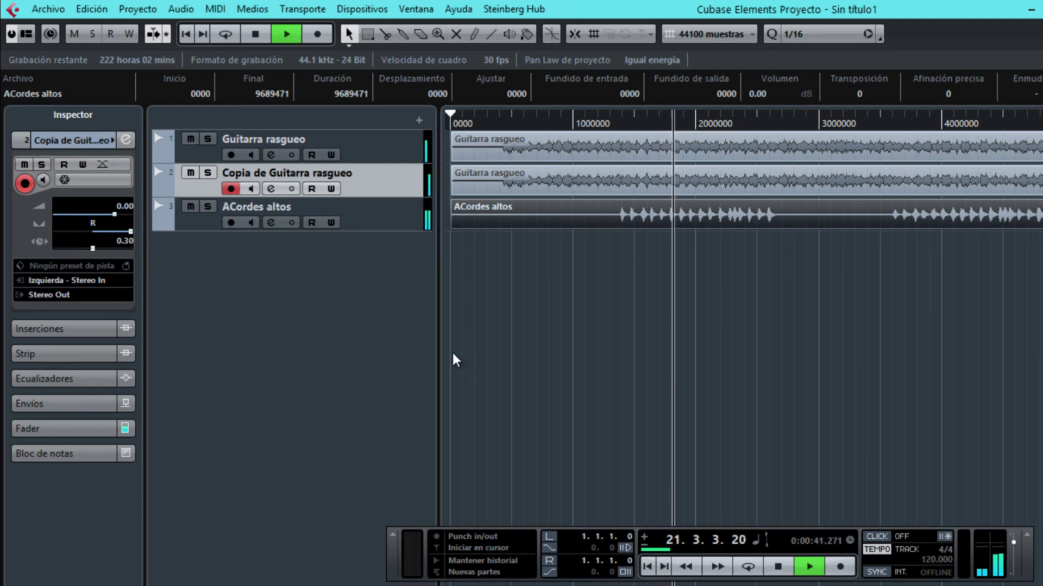
key(space)
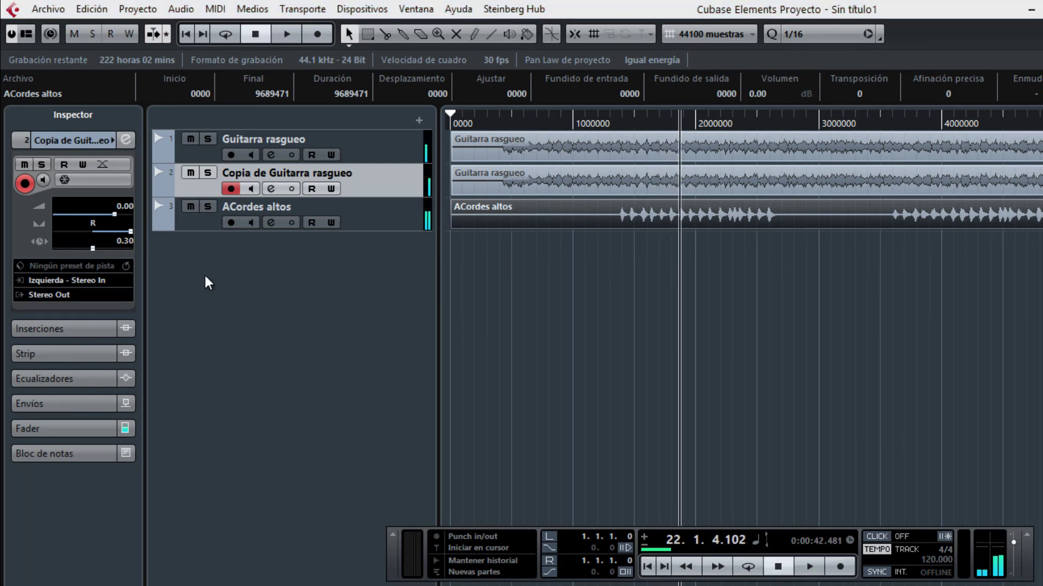
Duplicate the ACordes altos track, panning the original fully left and the copy fully right.
click(370, 227)
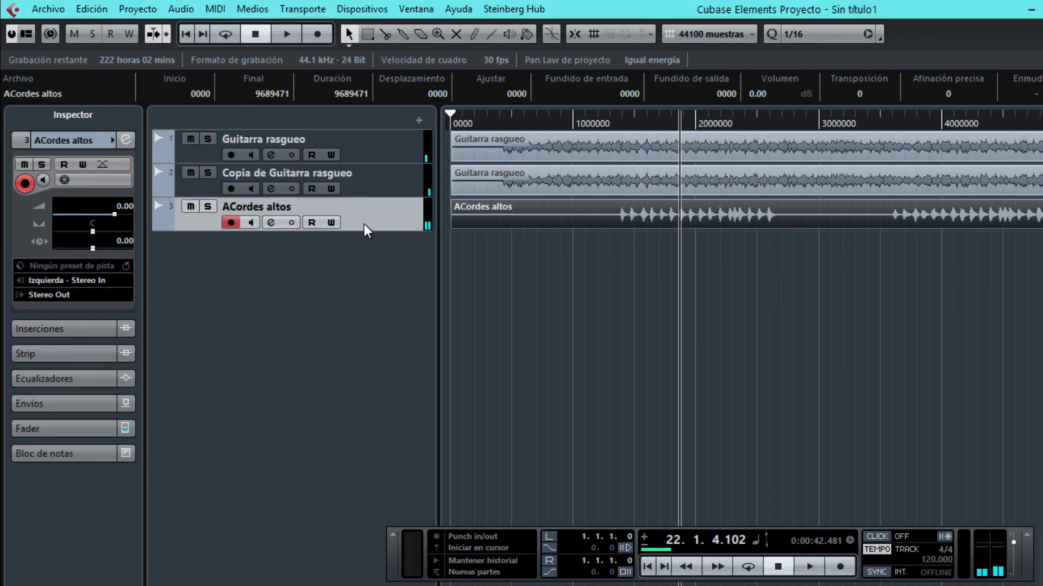
right_click(388, 221)
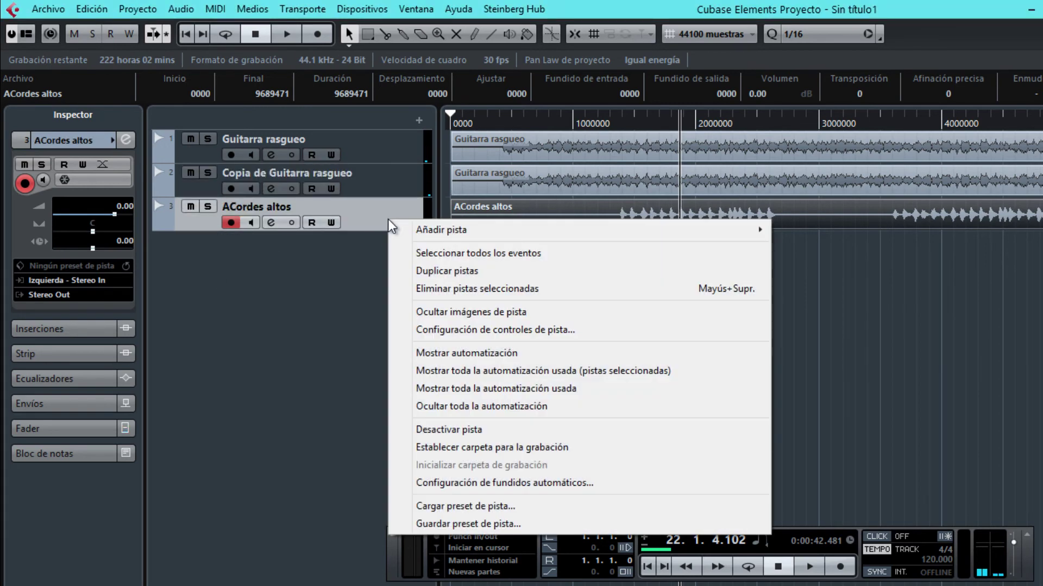
click(478, 271)
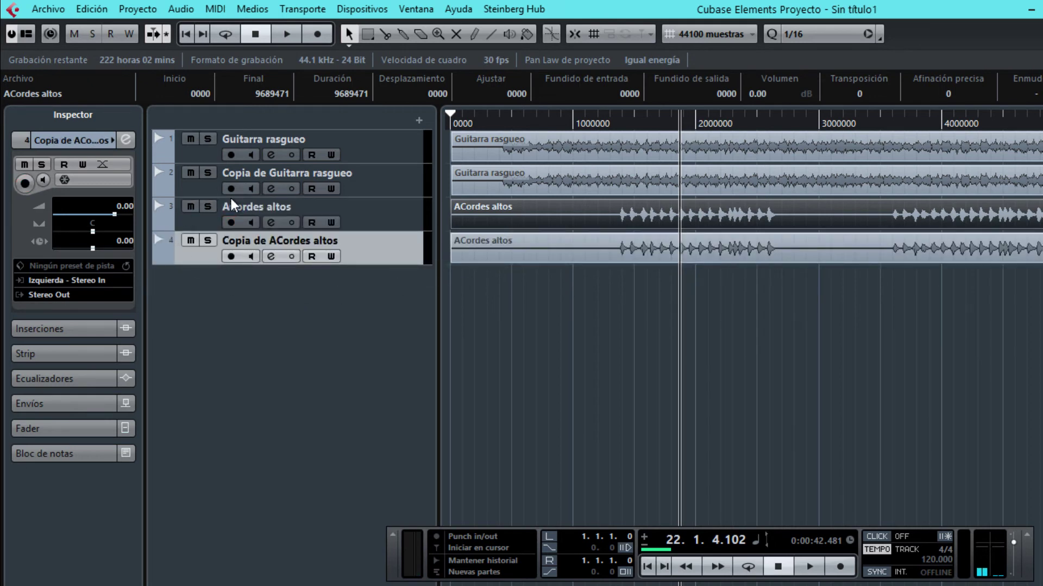
click(401, 224)
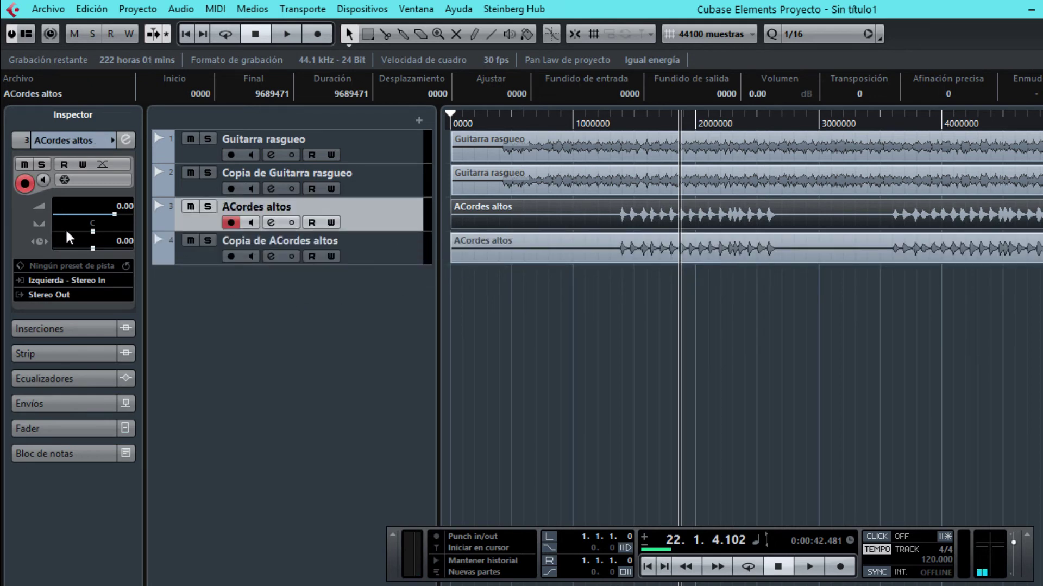
click(380, 258)
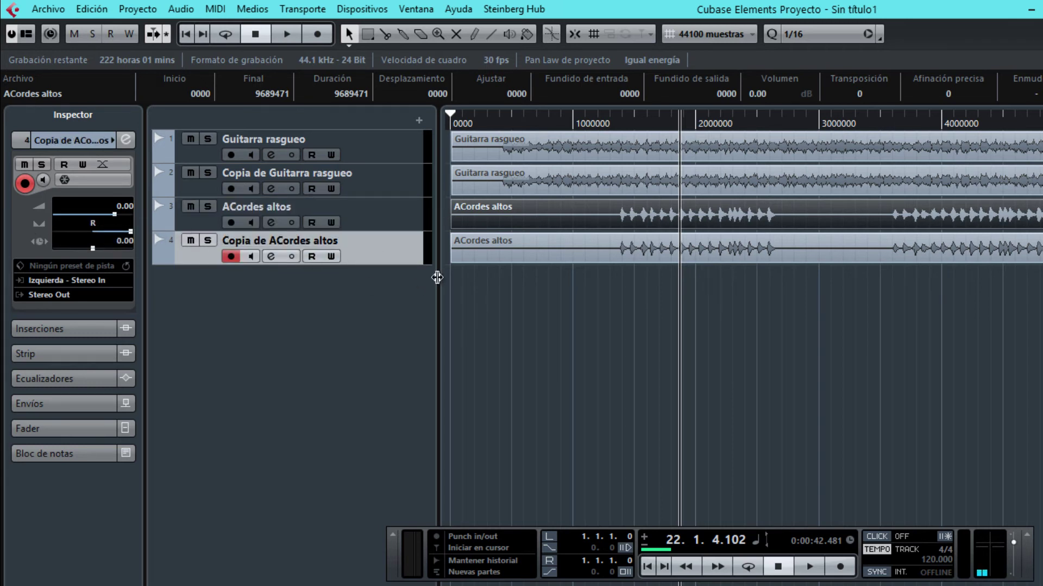
Play the mix and set the track delay of the original ACordes altos track to 0.23, and stop playback.
key(space)
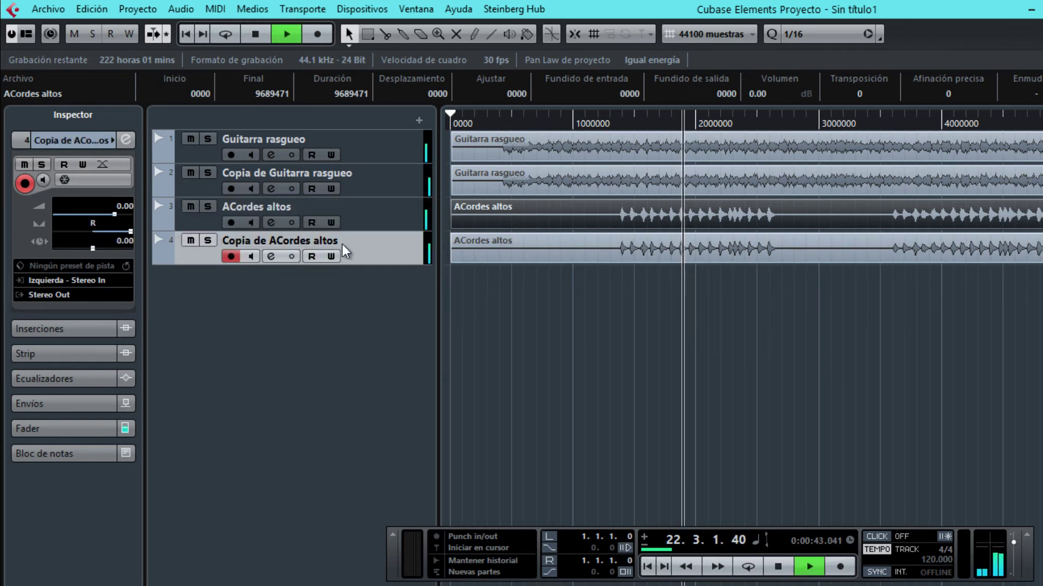
click(385, 219)
click(126, 243)
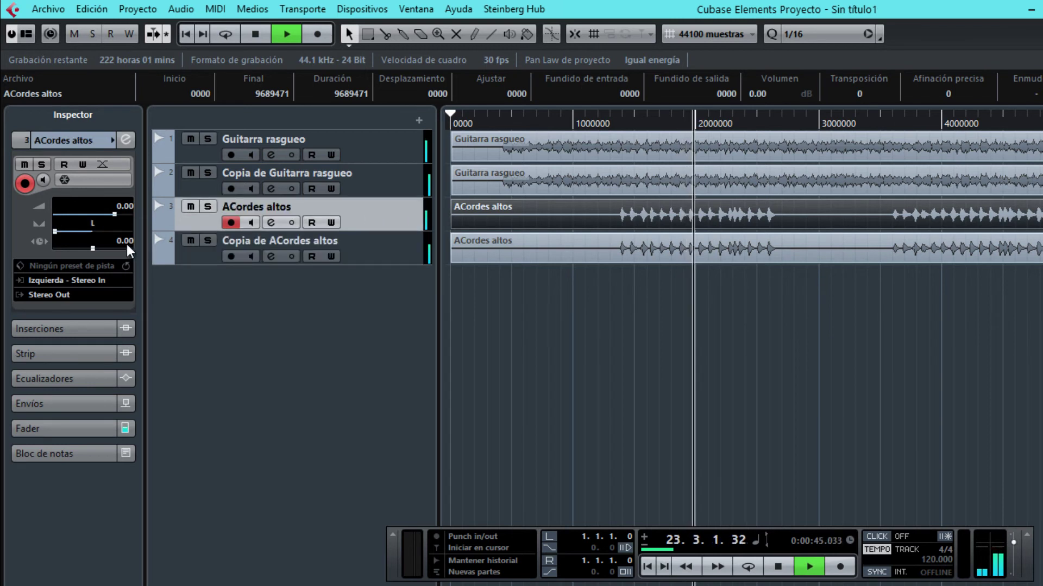
scroll(126, 243, up, 12)
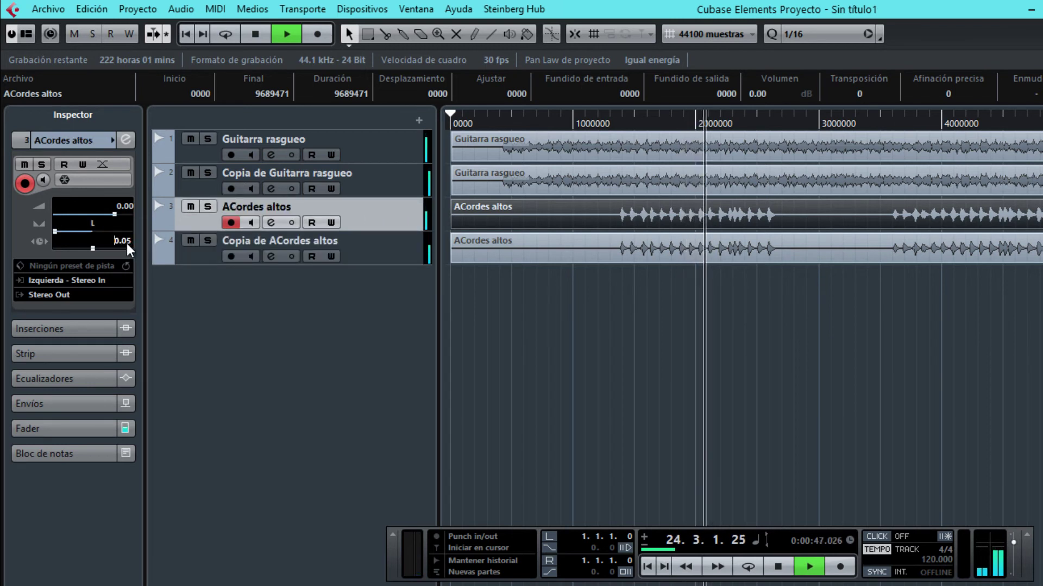
scroll(126, 243, up, 6)
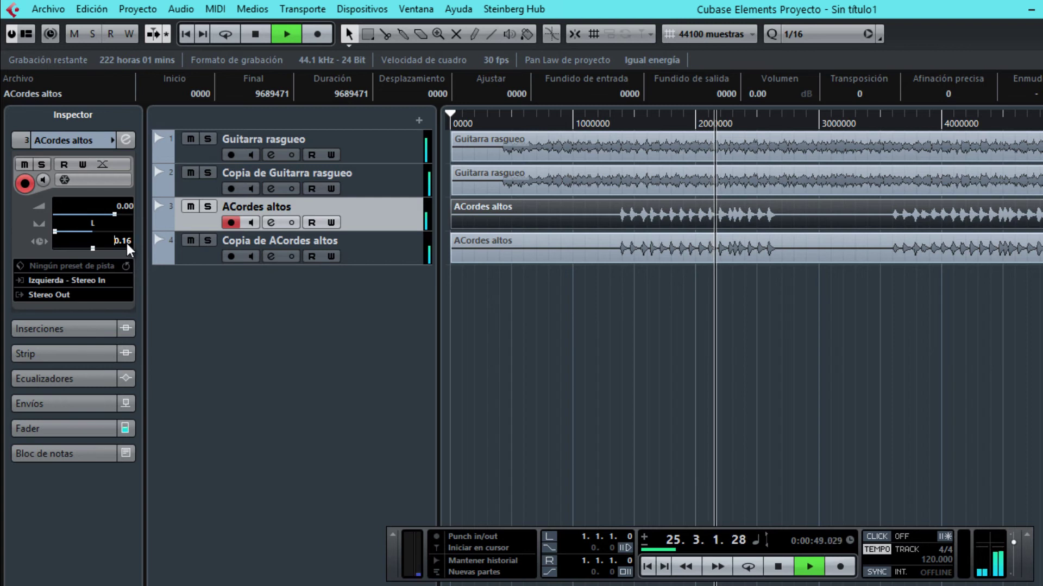
scroll(126, 243, up, 3)
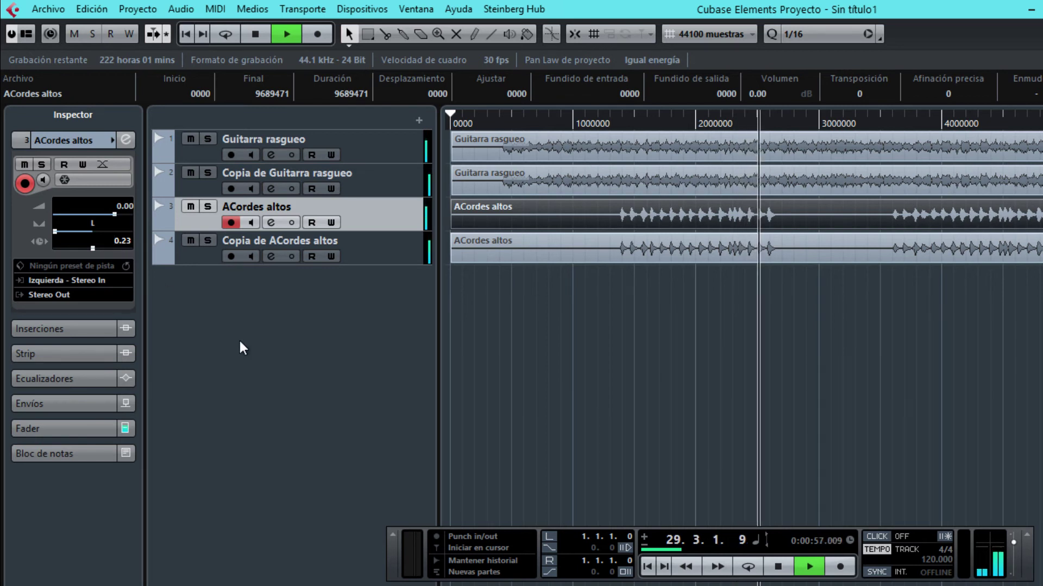
click(782, 571)
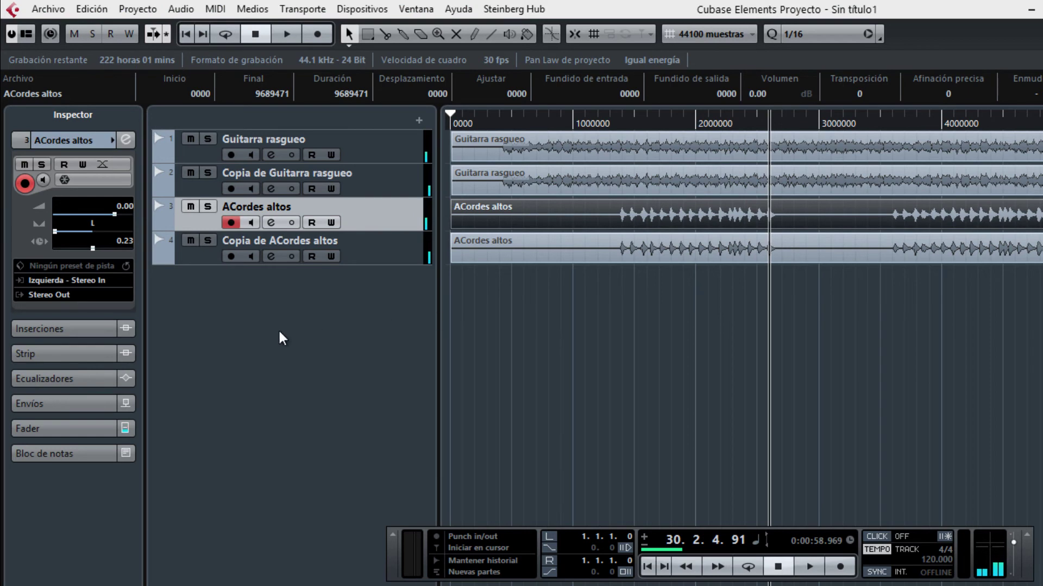
Go to the desktop holding the Caballo Blanco folder, return to Cubase and add Punteo R and Punteo L as new tracks.
key(super+d)
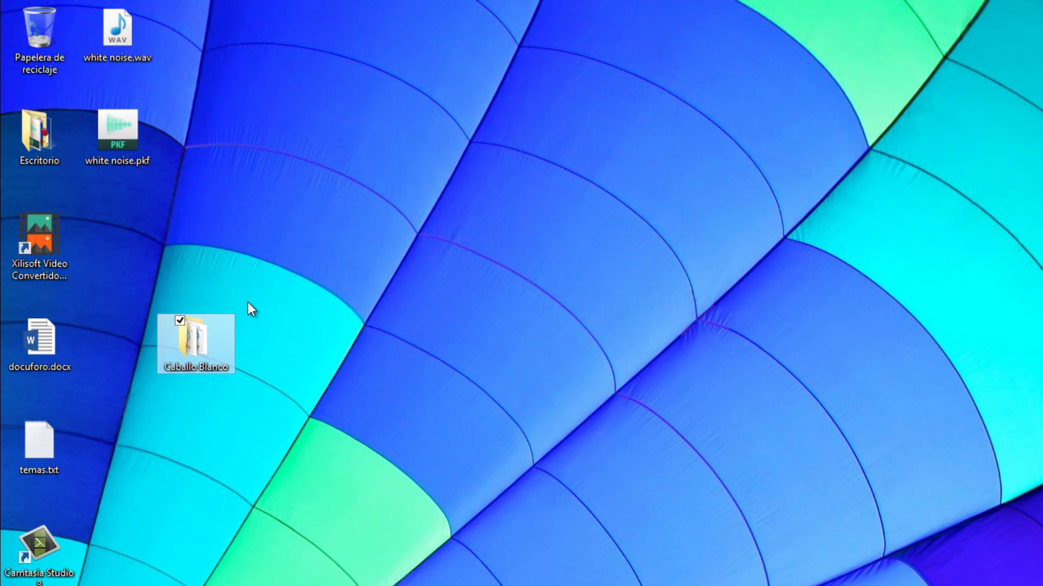
click(248, 303)
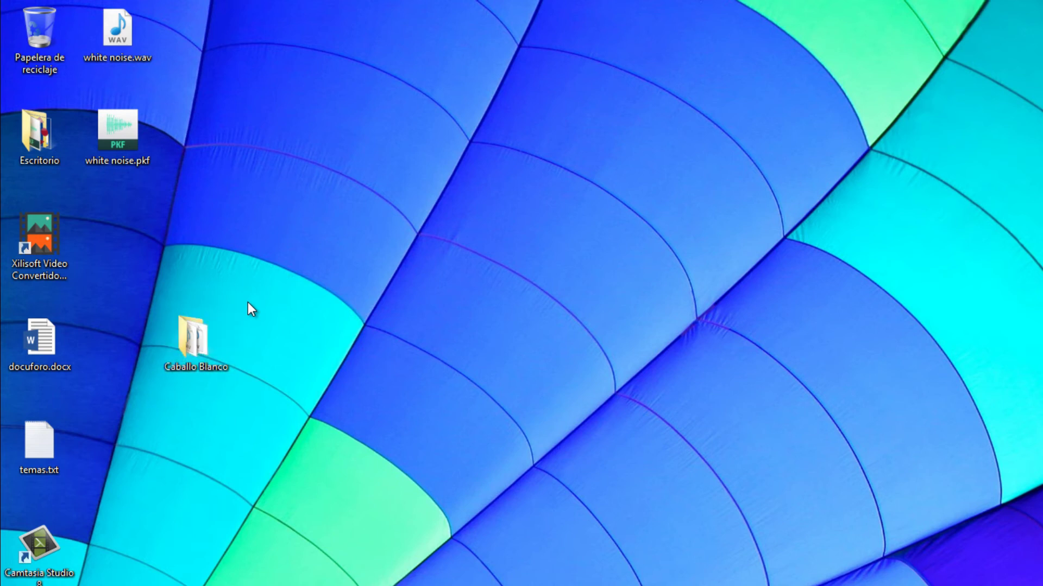
key(alt+Tab)
key(alt+Tab)
key(alt+Tab)
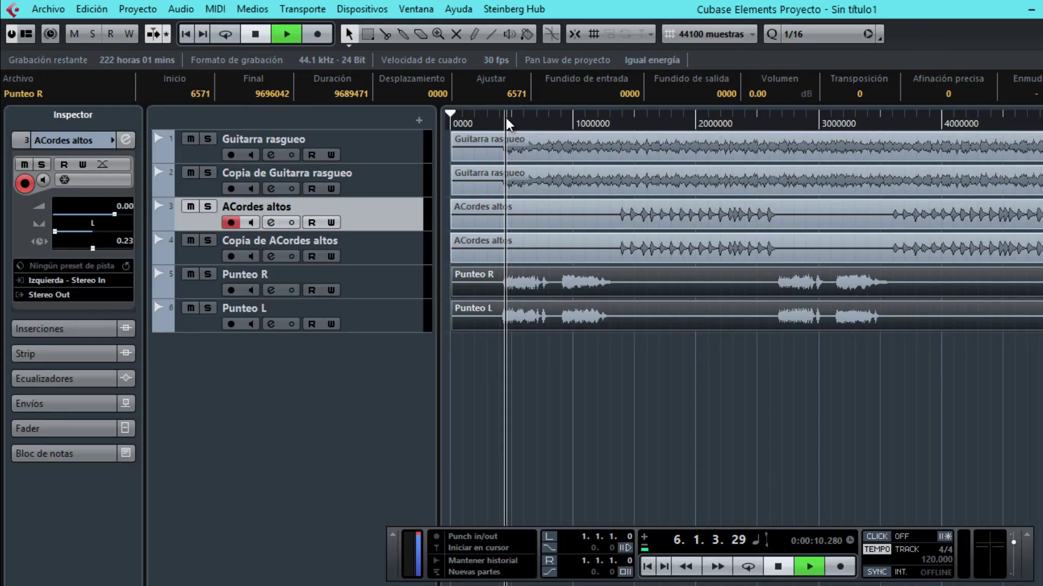
Move the Punteo R and Punteo L events together to the project start at 0000 and play the mix briefly.
key(space)
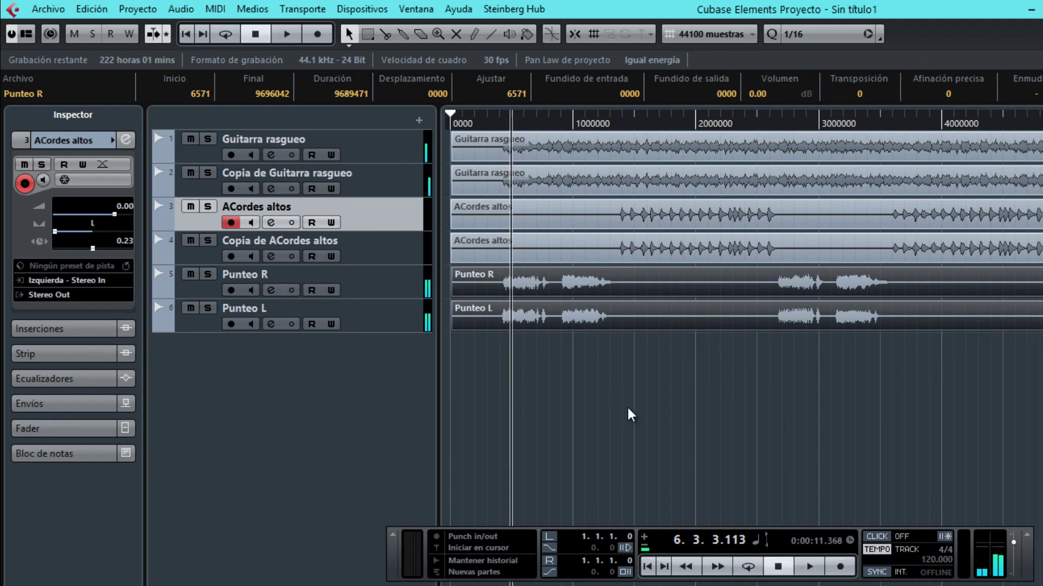
drag(627, 407, 670, 274)
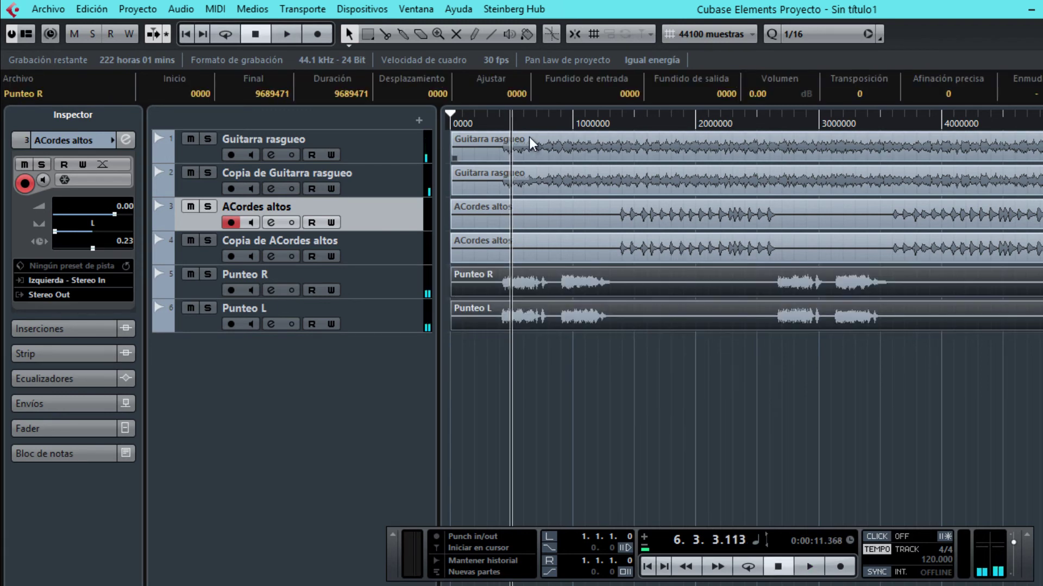
key(space)
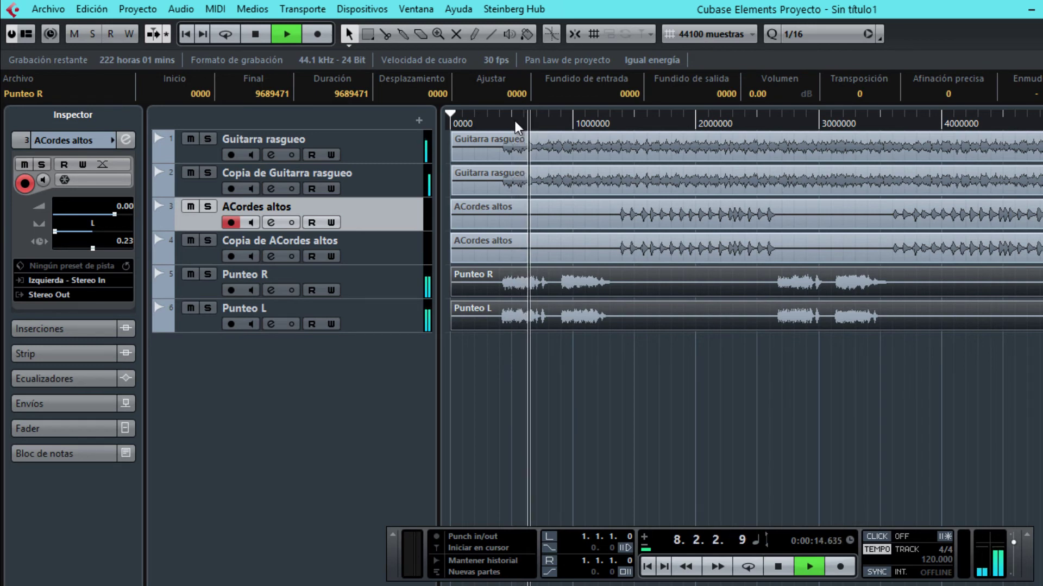
key(space)
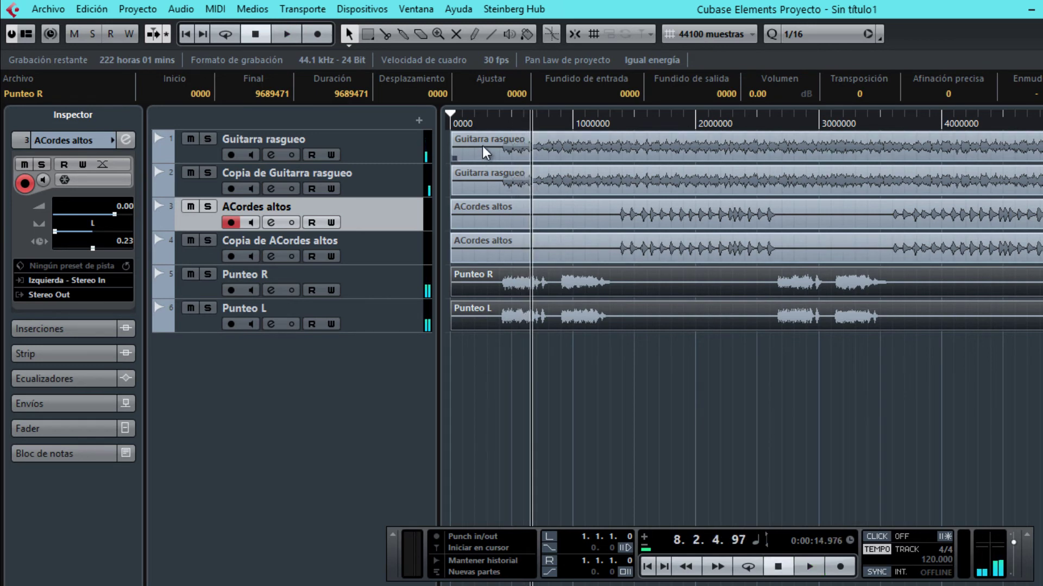
Move both Guitarra rasgueo events together to the project start at 0000 and audition the mix from the guitar entry.
click(483, 148)
shift+click(479, 184)
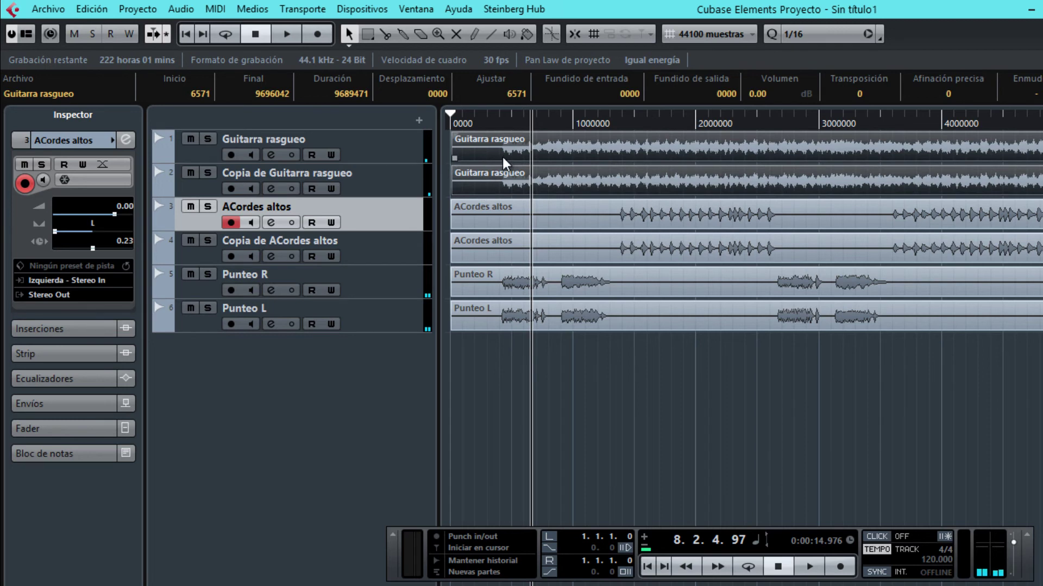
drag(503, 157, 481, 153)
key(space)
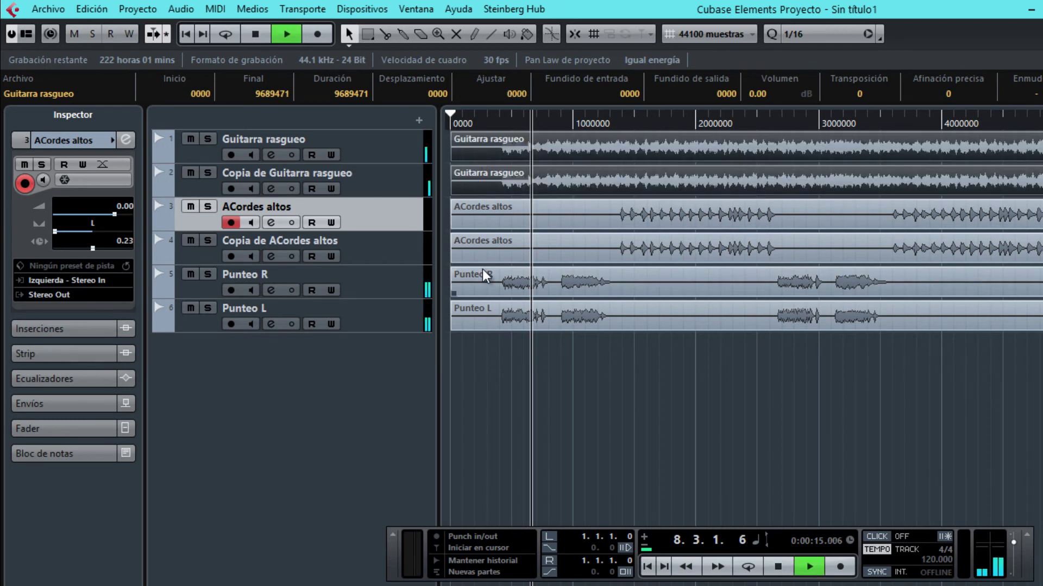
click(508, 126)
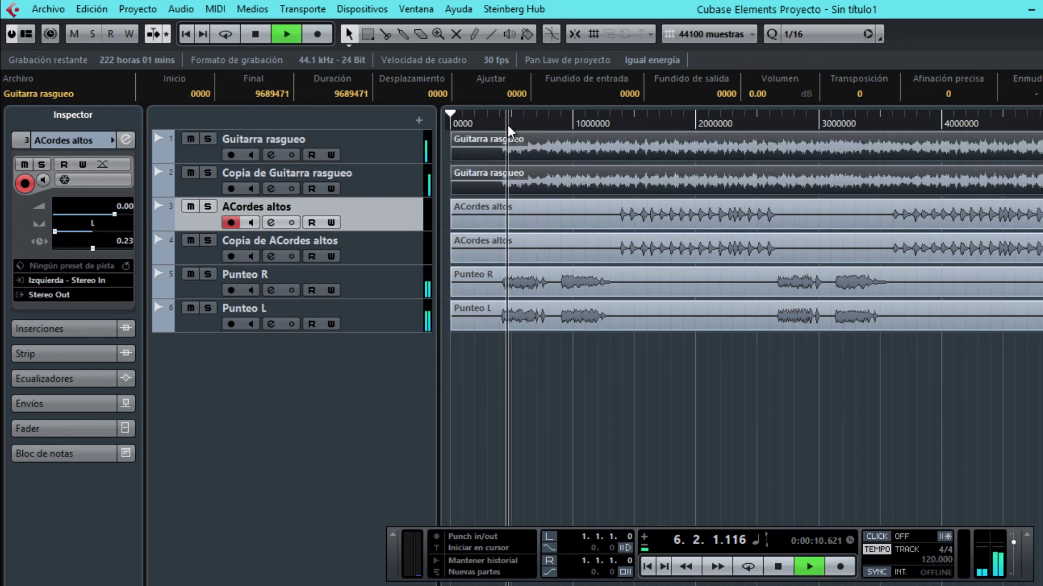
key(space)
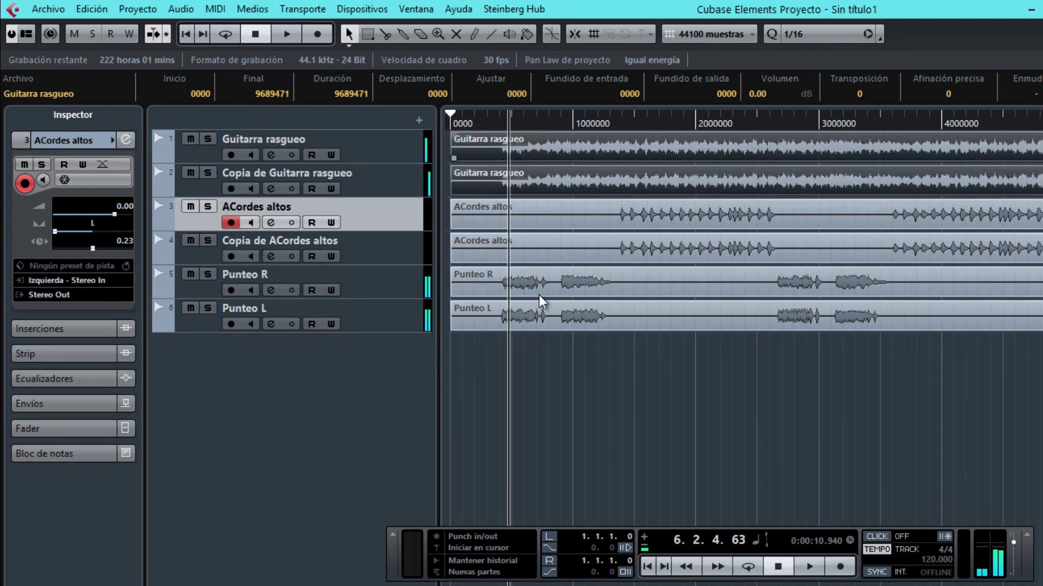
Duplicate the Punteo R track, then pan the original hard left and the copy hard right.
click(380, 285)
right_click(380, 285)
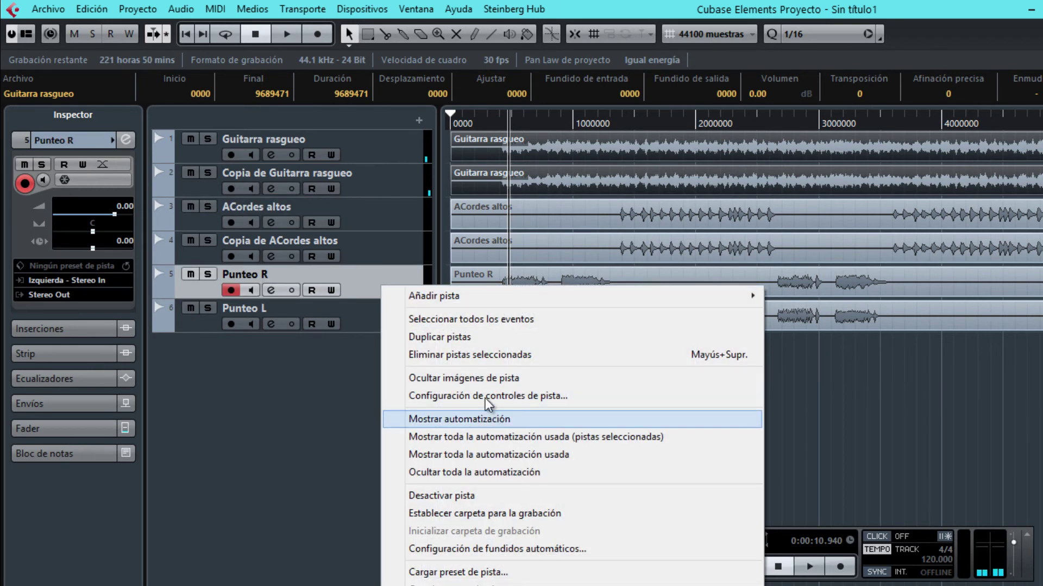
click(487, 337)
click(369, 288)
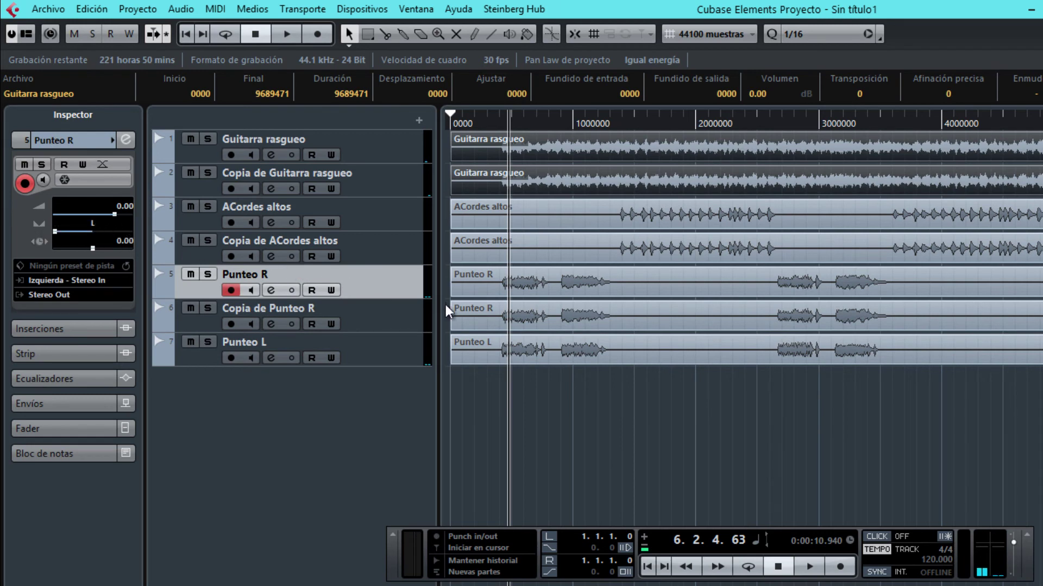
click(400, 323)
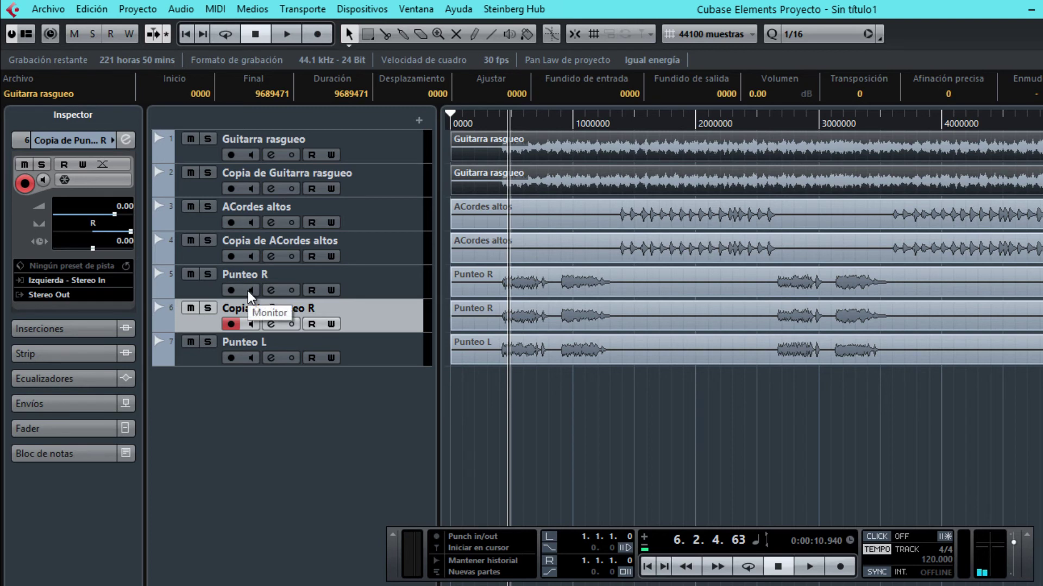
Start playback and solo both Punteo R and Copia de Punteo R.
key(space)
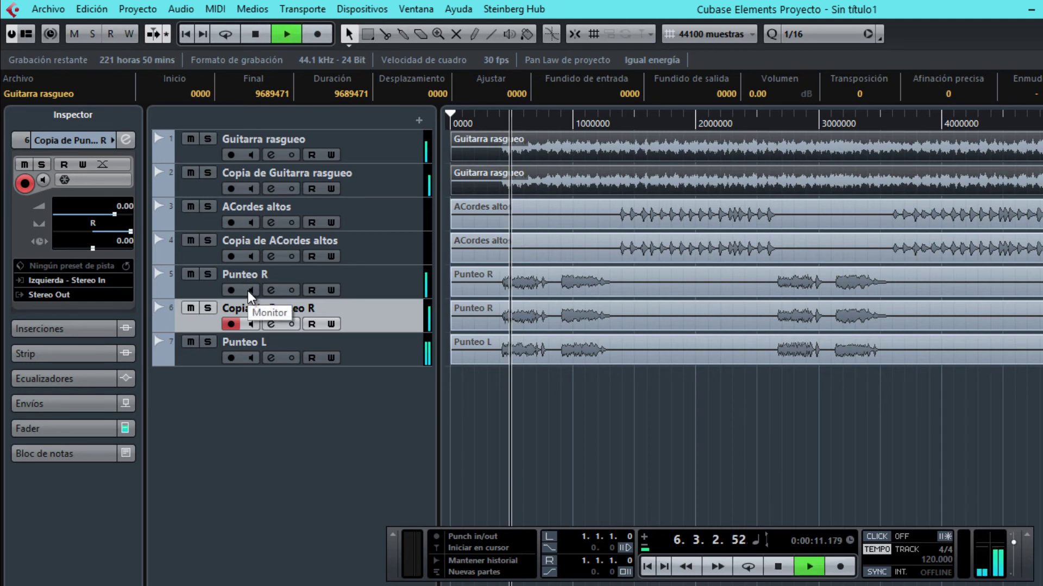
click(207, 276)
click(207, 309)
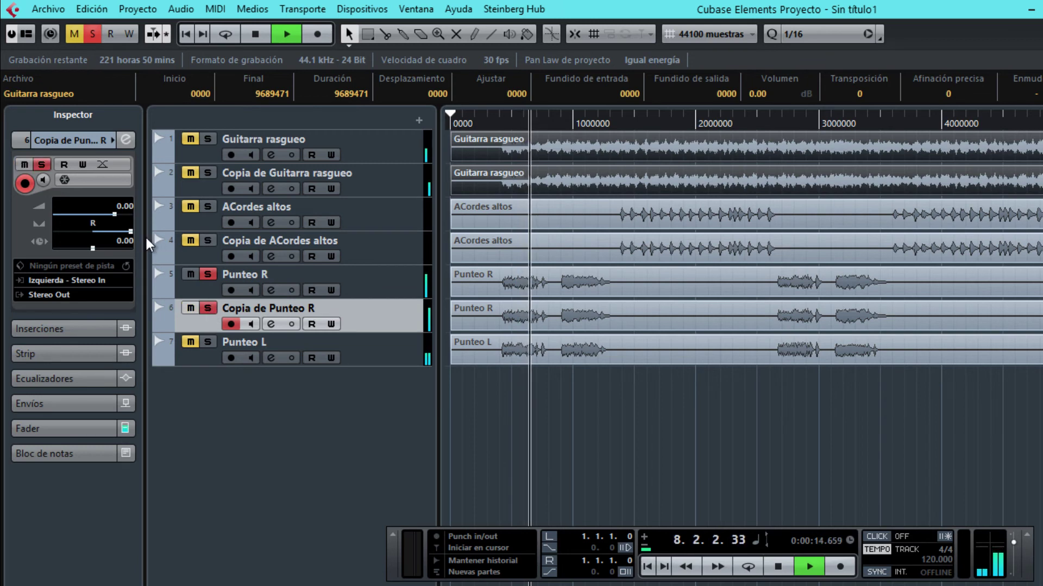
Raise the track delay of Copia de Punteo R to 1.00 while listening, and stop playback.
double_click(122, 242)
text(0.06)
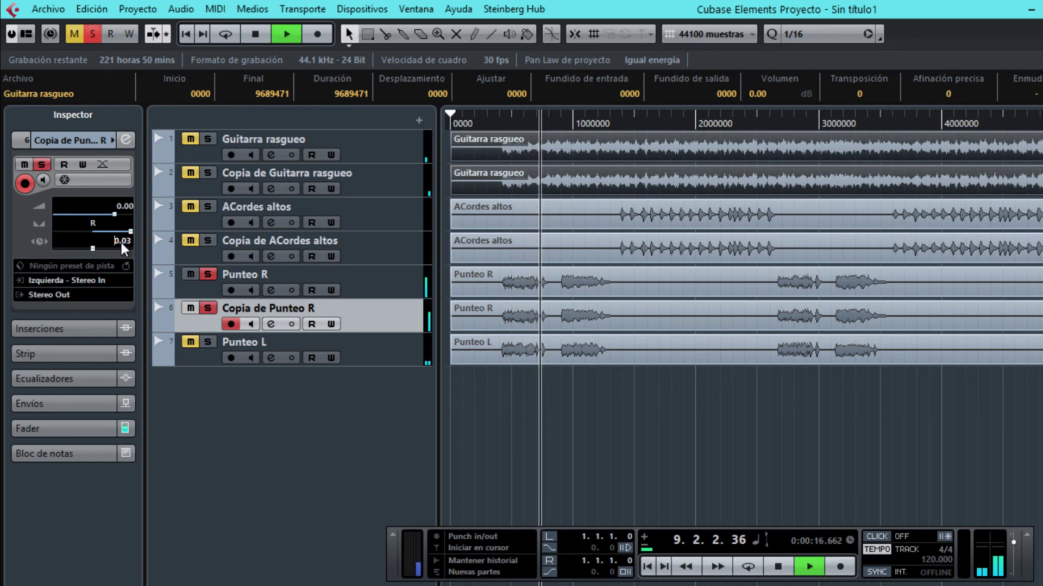
key(Up)
key(Up)
key(Up)
key(Up)
key(Up)
key(Up)
key(Up)
key(Up)
key(Up)
key(Up)
key(Up)
key(Up)
key(Up)
key(Up)
key(Up)
key(Up)
key(Up)
key(Up)
key(Up)
key(Up)
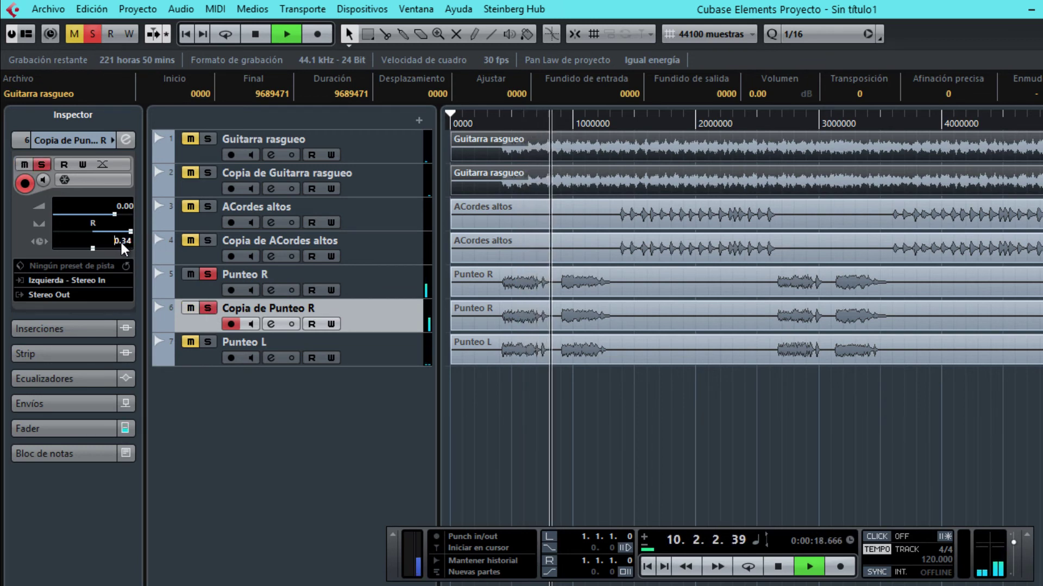
key(Up)
key(Up)
key(Up)
key(Up)
key(Up)
key(Up)
key(Up)
key(Up)
key(Up)
key(Up)
key(Up)
key(Up)
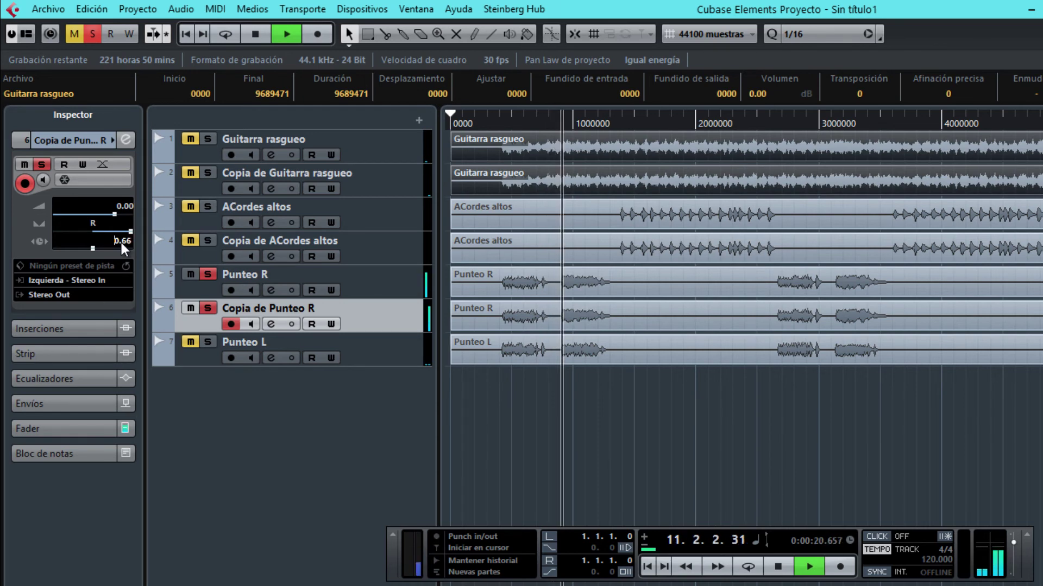
key(Up)
key(Up)
key(Up)
key(Up)
key(Up)
key(Up)
key(Up)
key(Up)
key(Up)
key(Up)
key(Up)
key(Up)
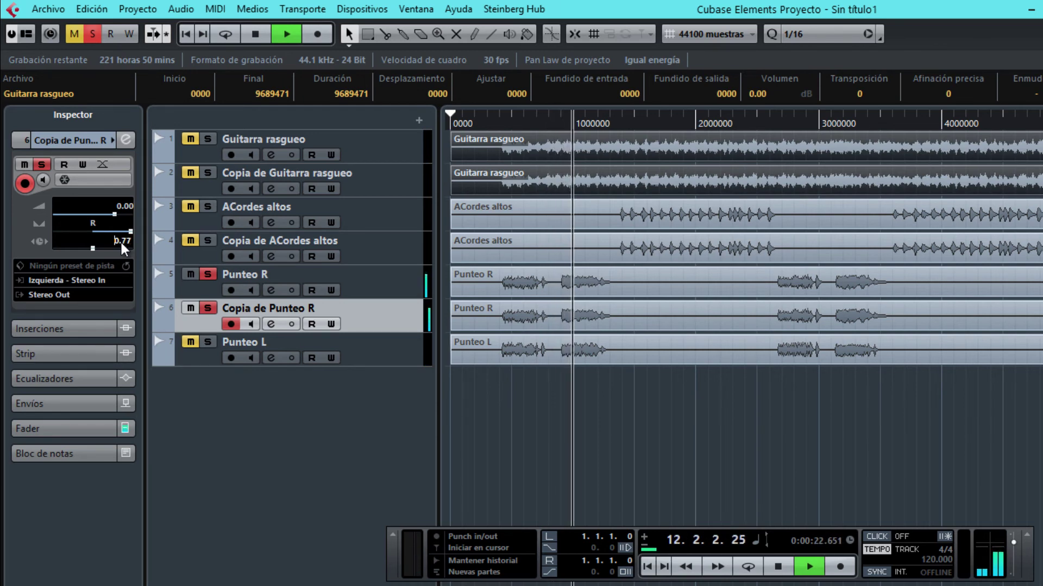
key(Up)
key(Up)
key(Up)
key(Up)
key(Up)
key(Up)
key(Up)
key(Up)
key(Up)
key(Up)
key(Up)
key(Up)
key(Up)
key(Up)
key(Up)
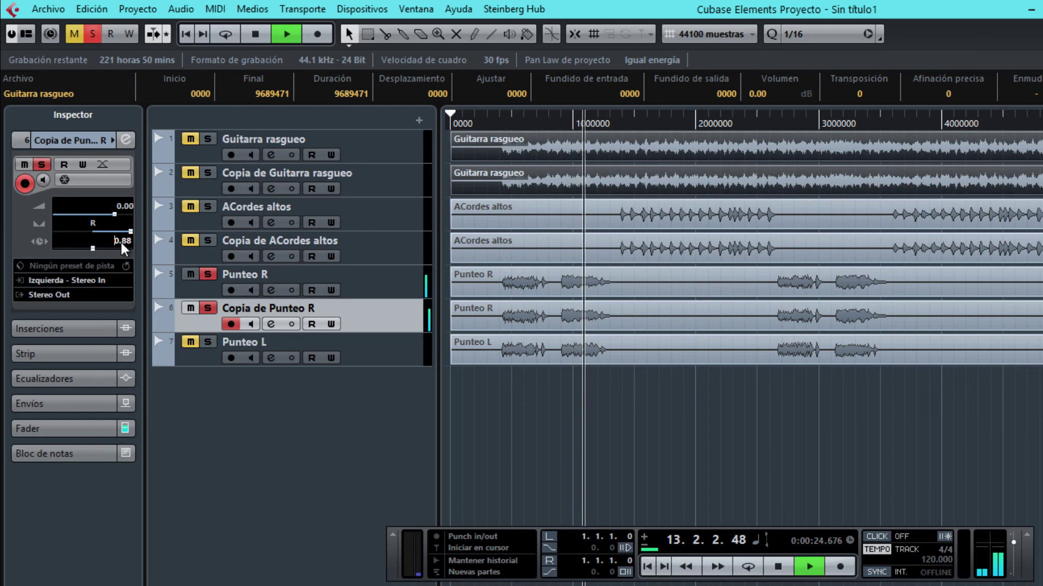
key(Up)
key(Up)
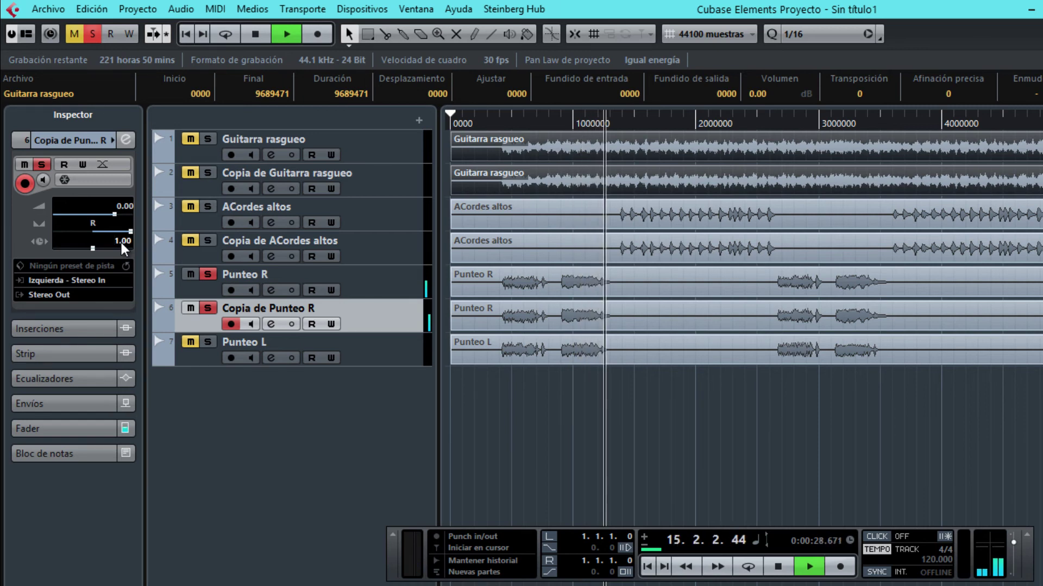
click(778, 567)
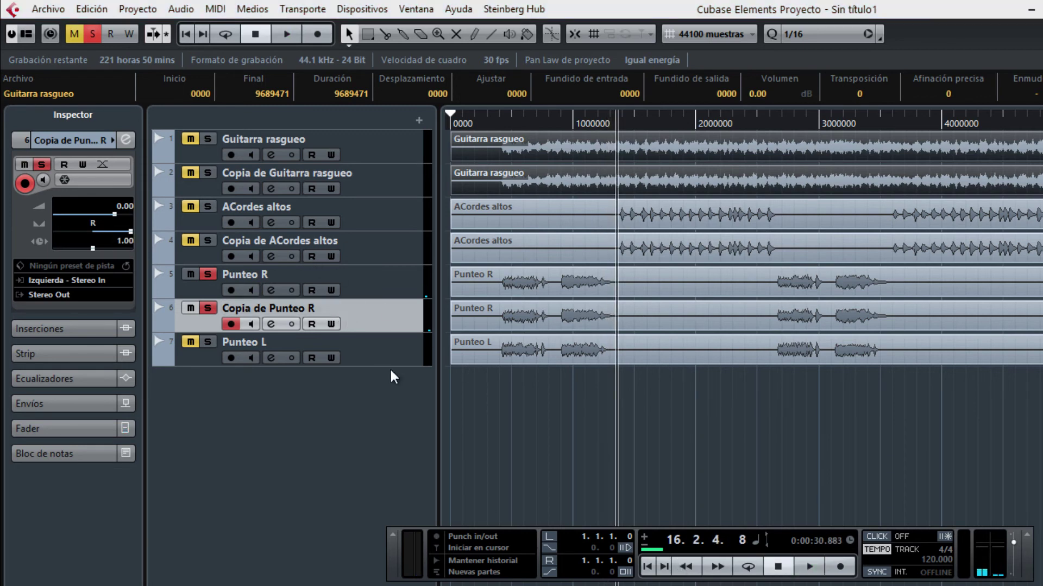
Duplicate the Punteo L track.
click(344, 363)
right_click(370, 357)
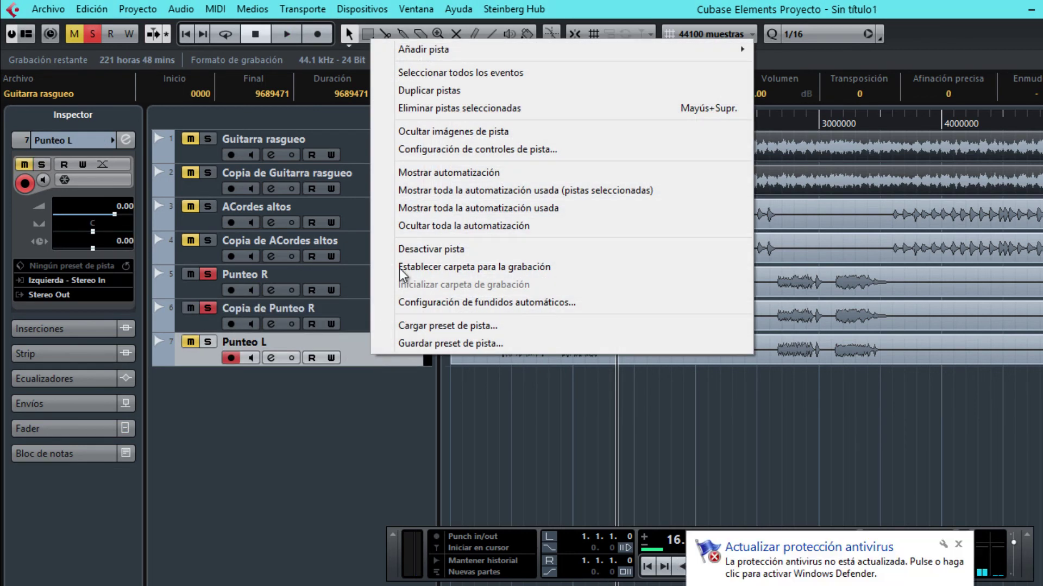
click(449, 92)
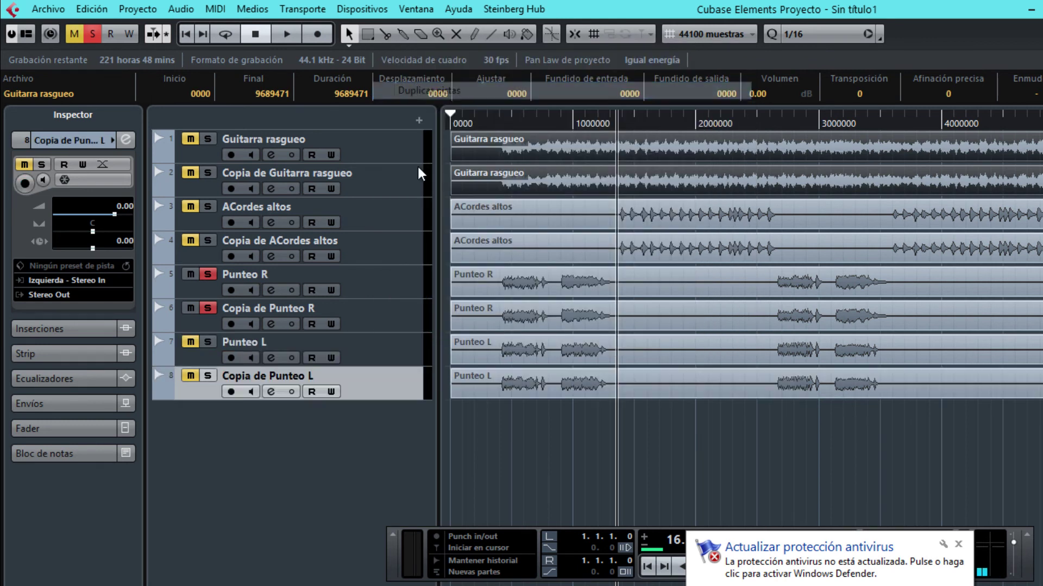
Solo Punteo L and take both Punteo R tracks out of solo.
click(204, 352)
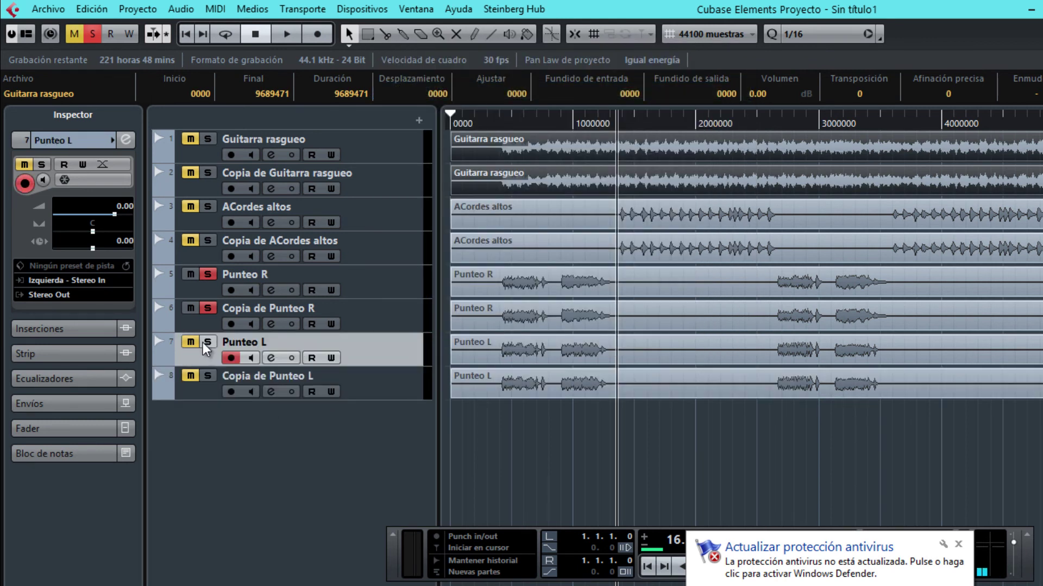
click(208, 307)
click(207, 274)
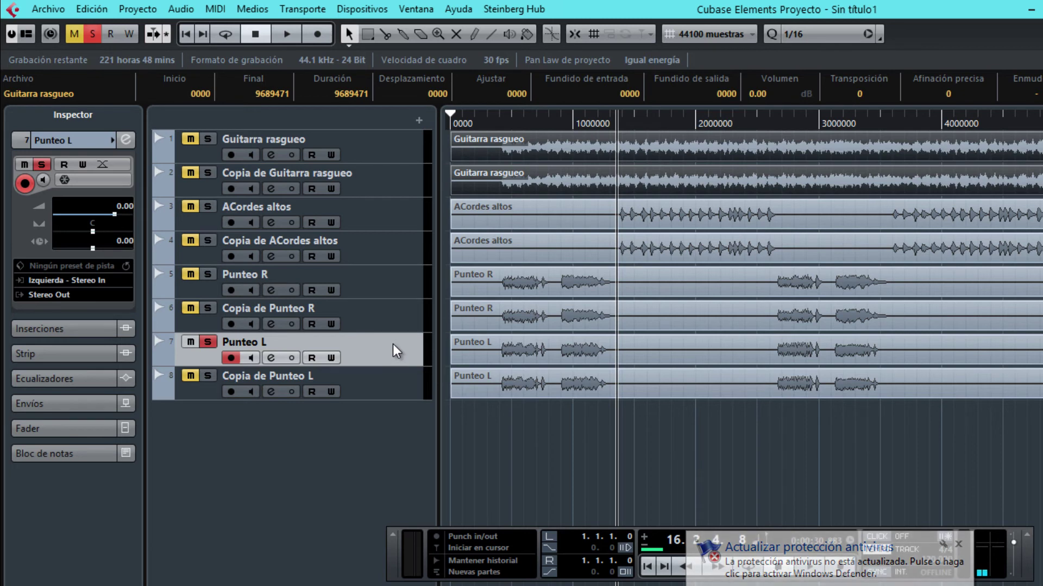
Pan Punteo L hard left and Copia de Punteo L hard right, and solo the copy as well.
drag(91, 232, 34, 237)
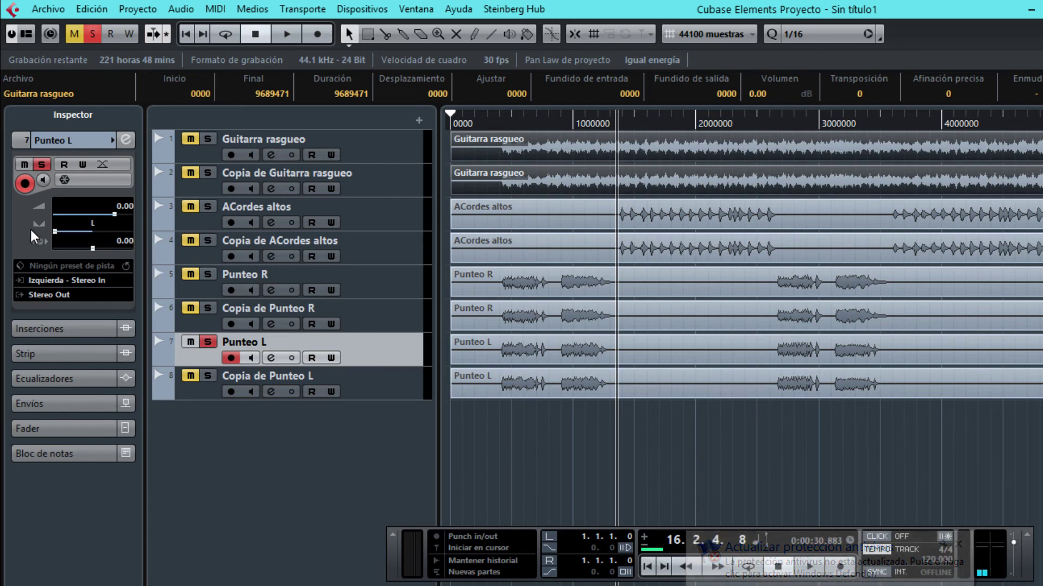
click(368, 388)
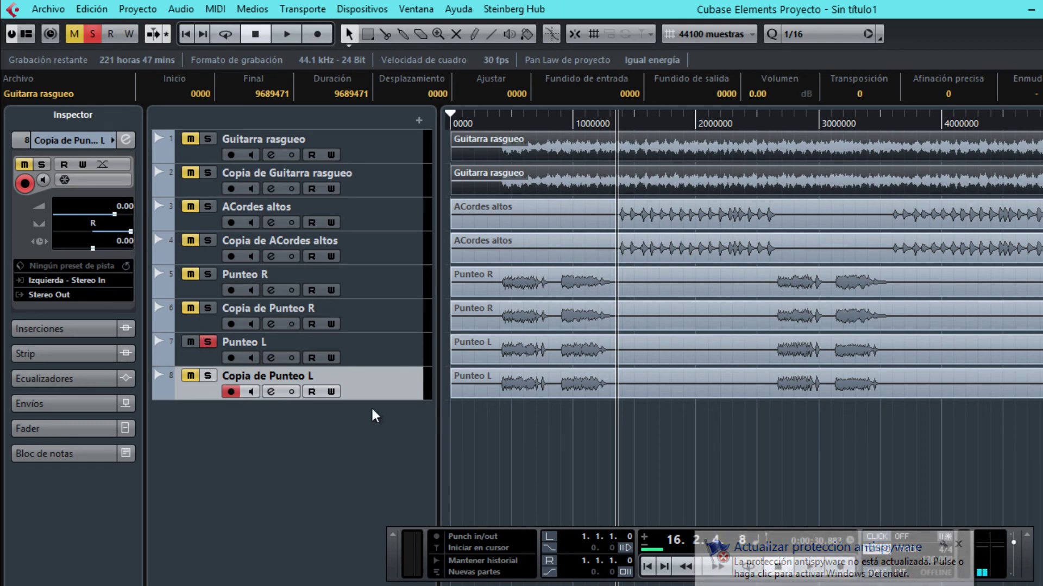
click(208, 375)
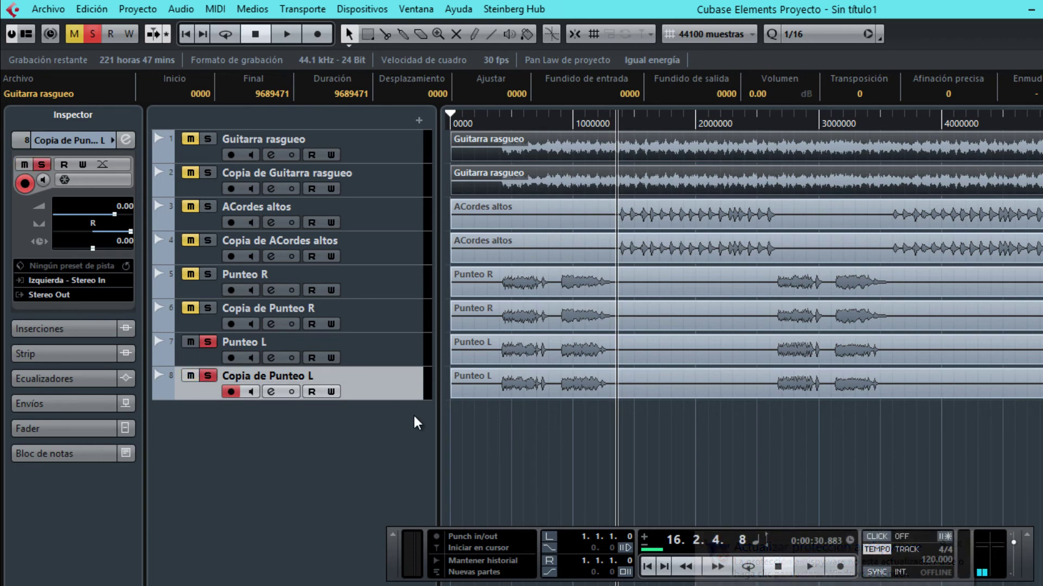
click(398, 353)
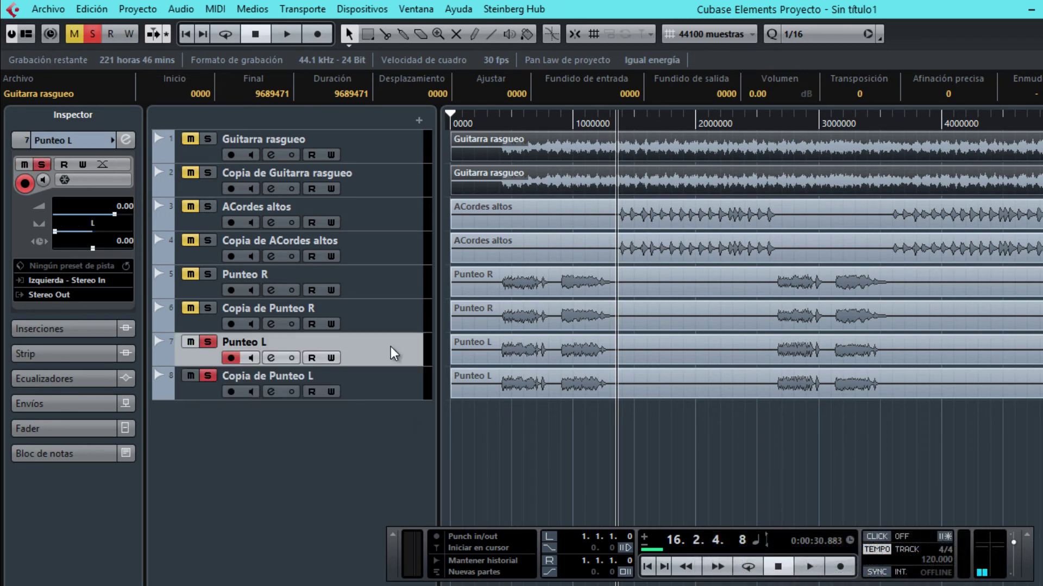
click(366, 388)
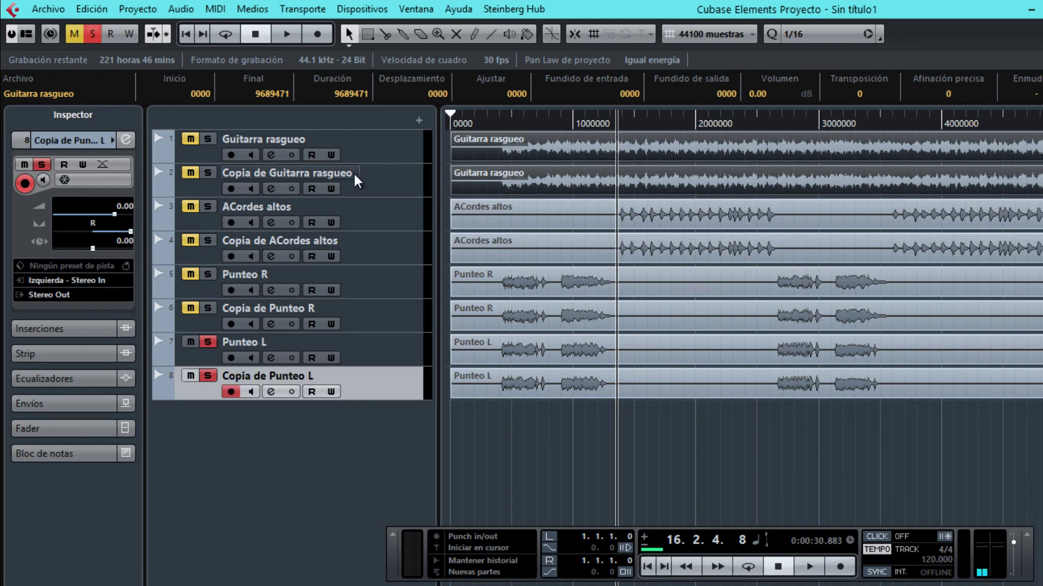
Play from the entry of the Punteo L phrase and raise the track delay of Copia de Punteo L to 1.00.
click(502, 124)
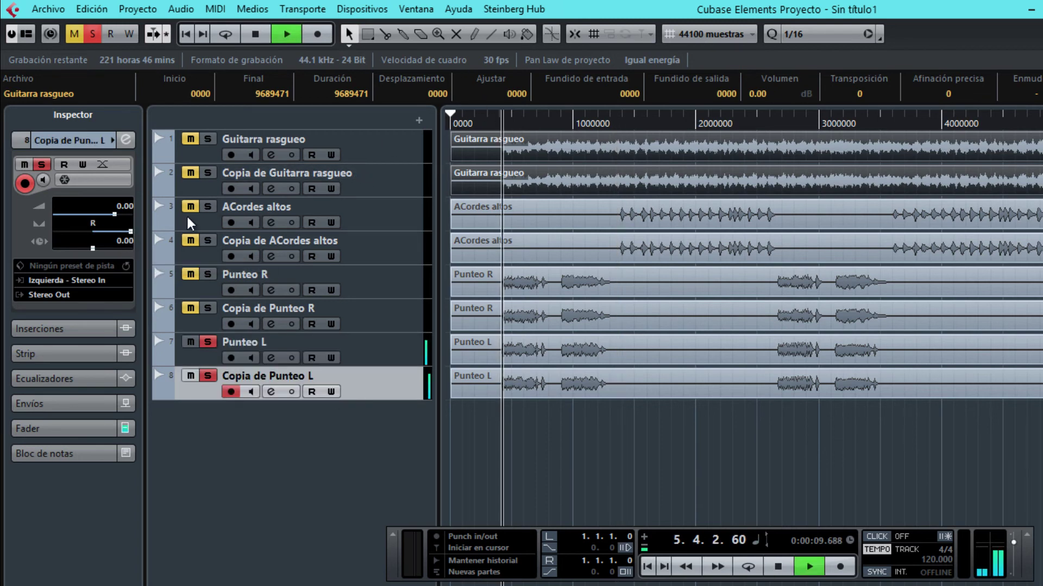
click(123, 240)
key(Up)
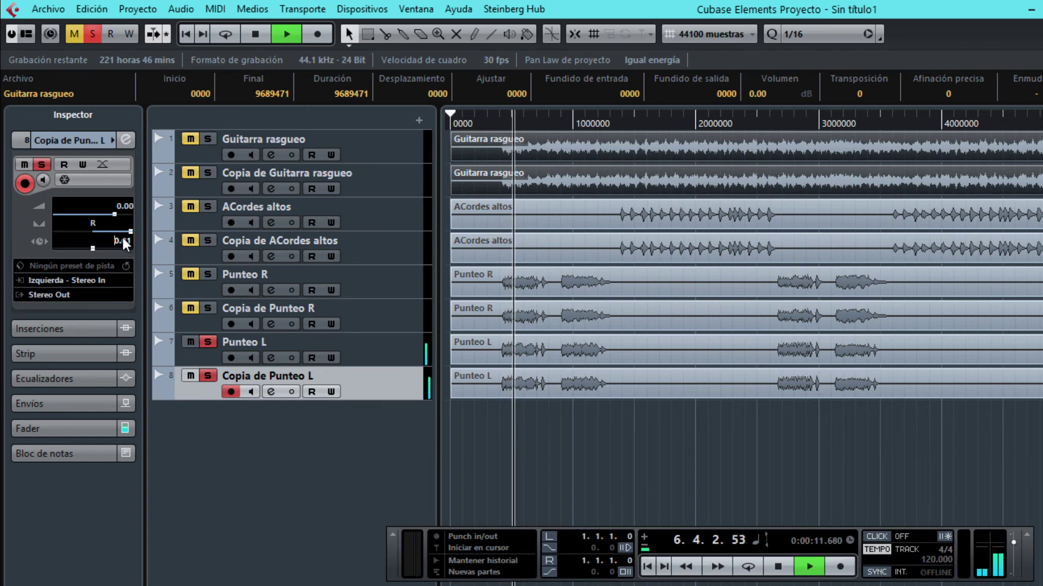
key(Up)
key(Up)
key(Up)
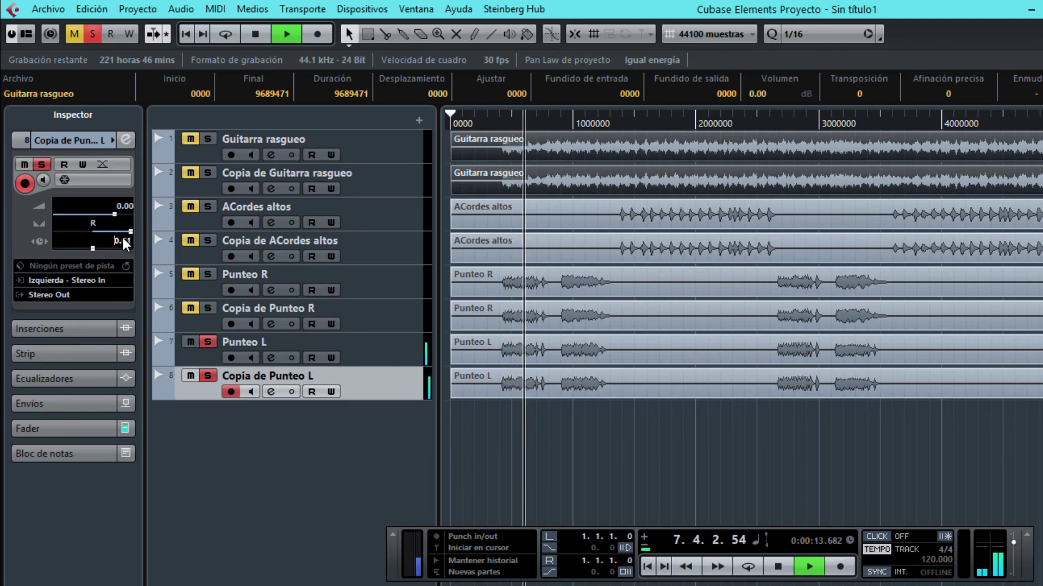
key(Up)
key(Up)
key(Up)
key(Up)
key(Up)
key(Up)
key(Up)
key(Up)
key(Up)
key(Up)
key(Up)
key(Up)
key(Up)
key(Up)
key(Up)
key(Up)
key(Up)
key(Up)
key(Up)
key(Up)
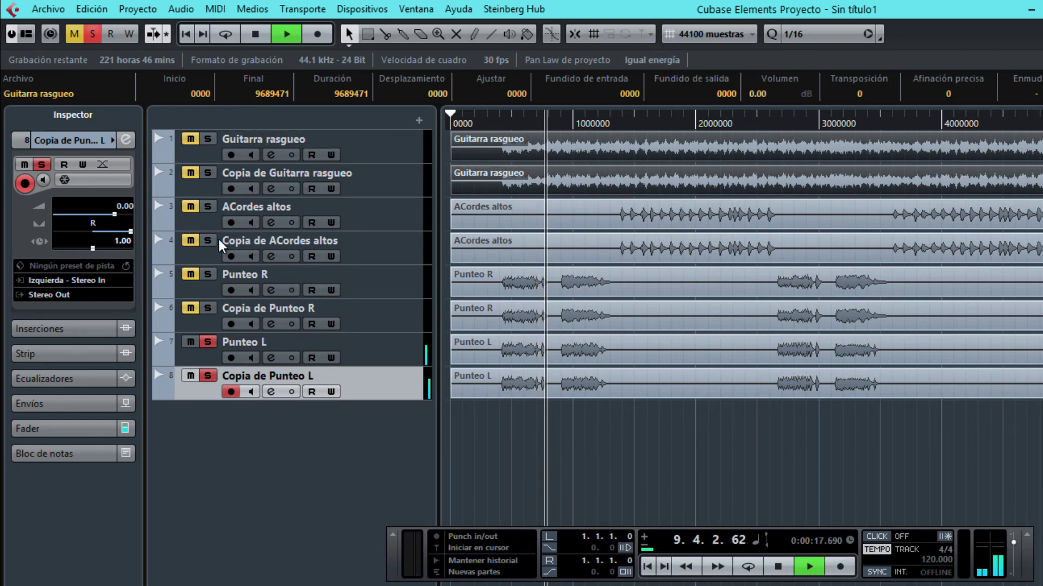
Solo the remaining tracks to audition the full mix, stop playback, and select the events on all eight tracks.
click(206, 309)
click(207, 274)
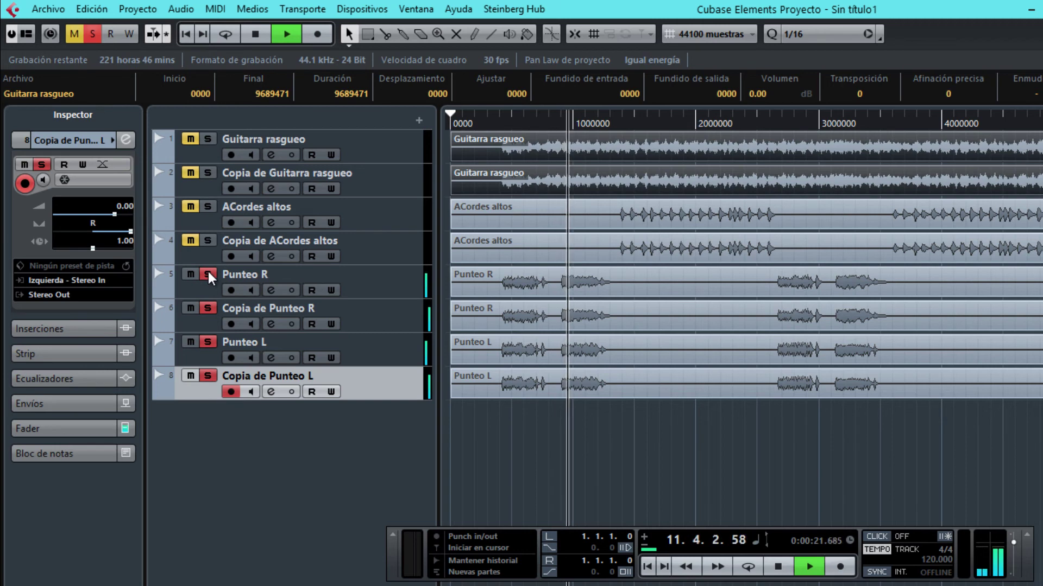
click(204, 172)
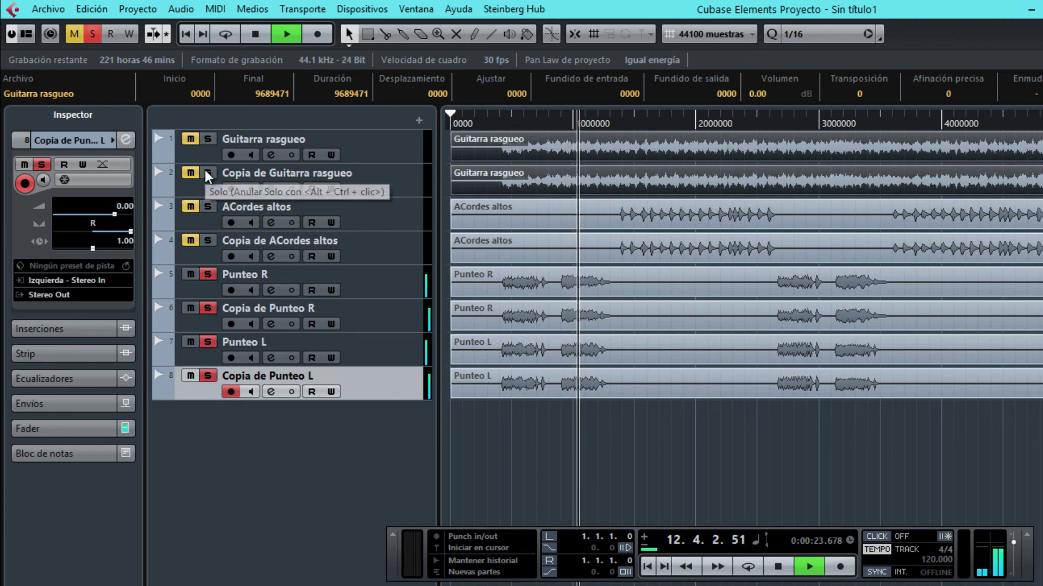
click(209, 136)
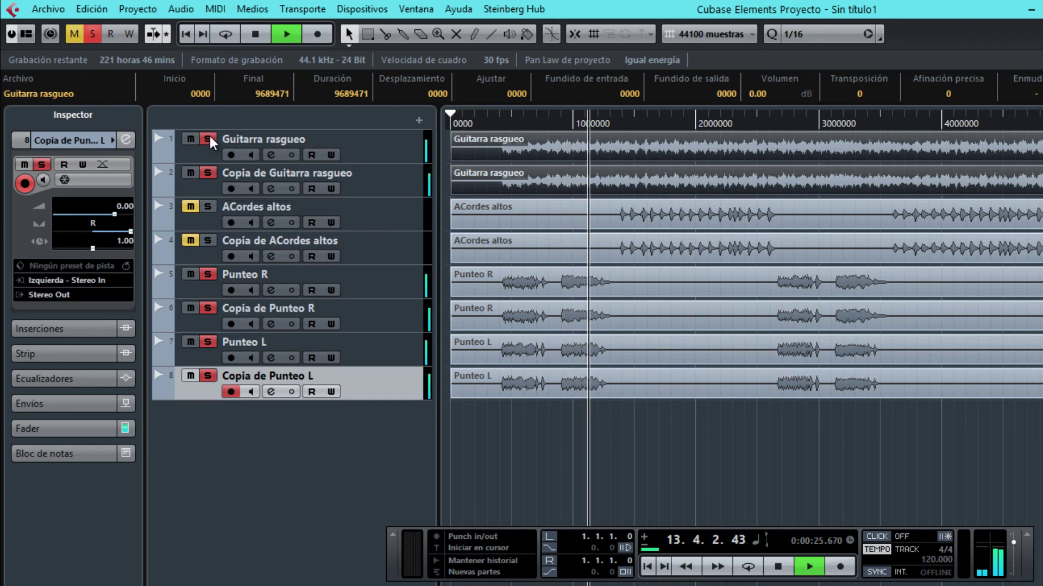
click(207, 206)
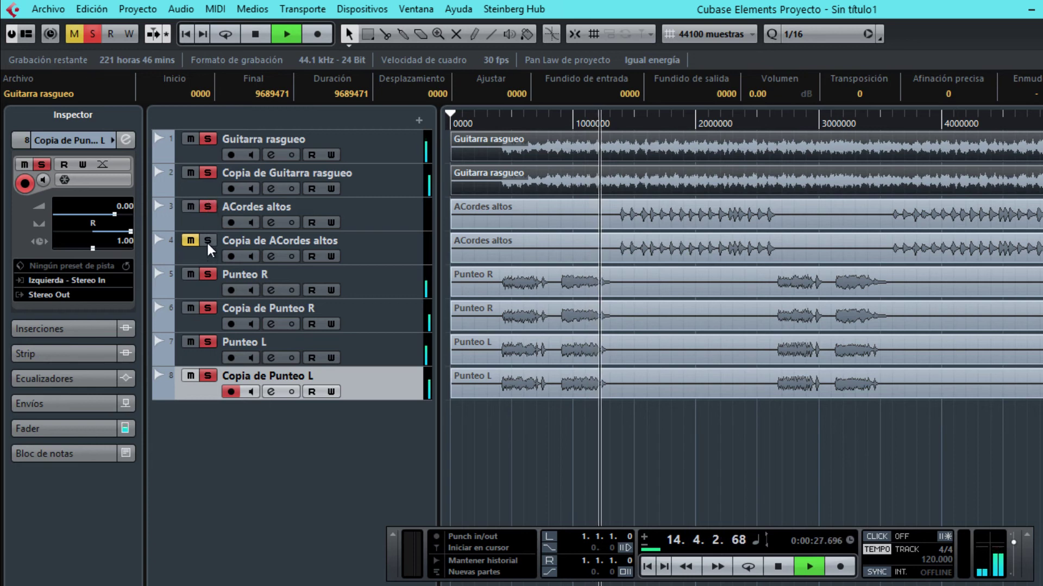
click(206, 241)
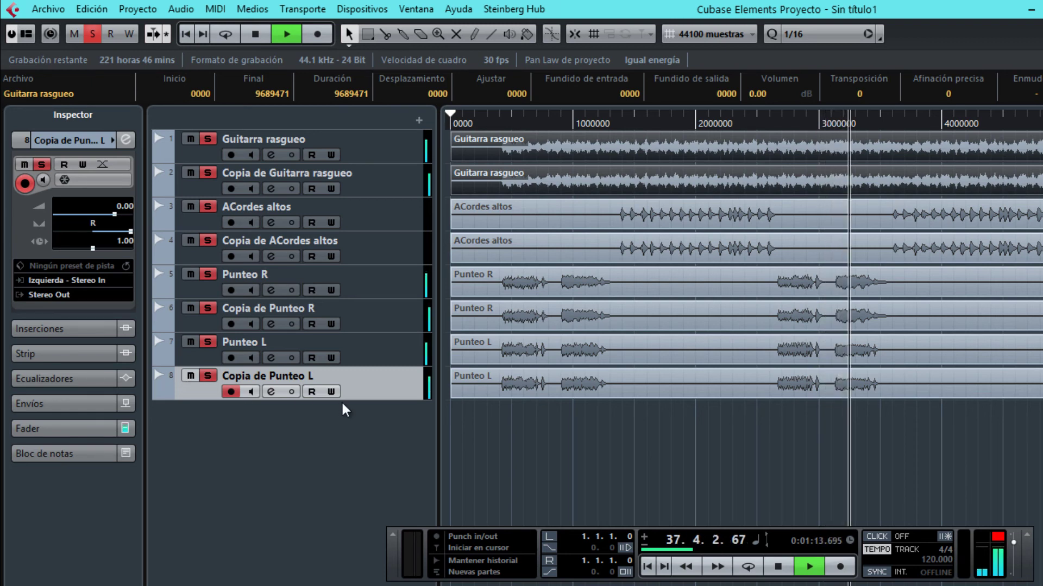
key(space)
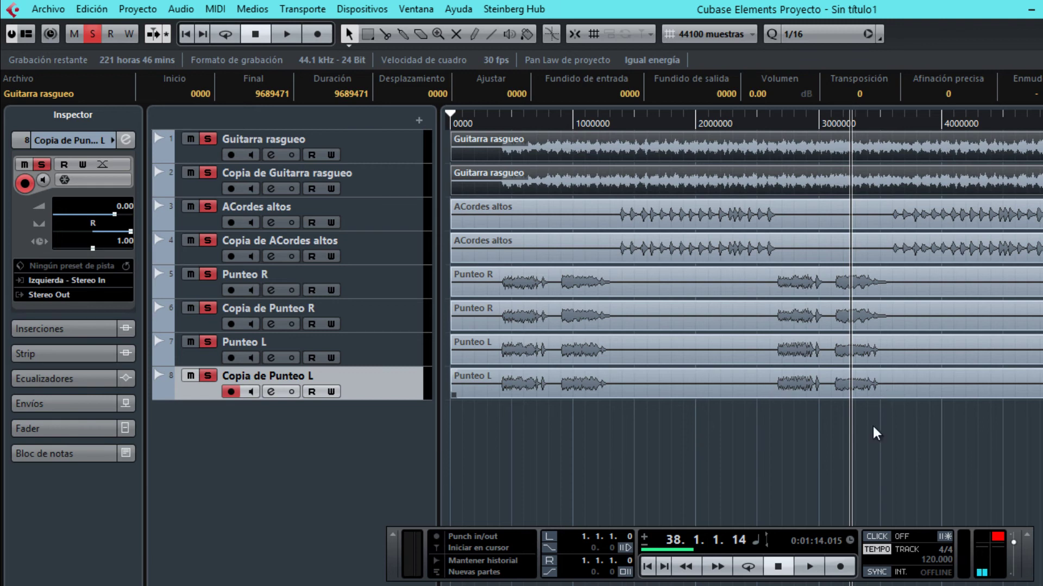
drag(733, 448, 780, 142)
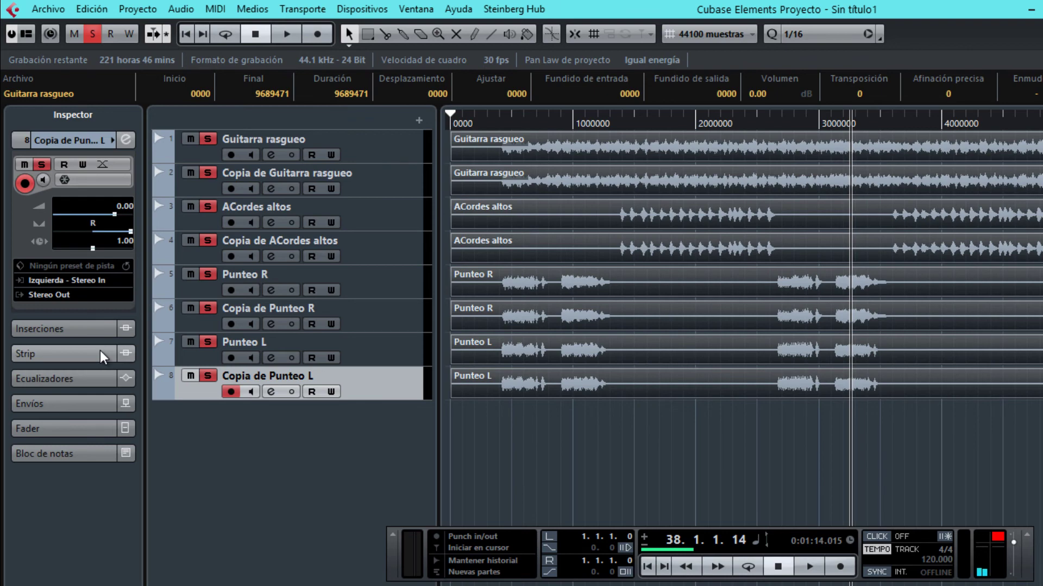
Switch to Chrome and view the Efecto Haas diagram in the image results page.
key(alt+Tab)
key(alt+Tab)
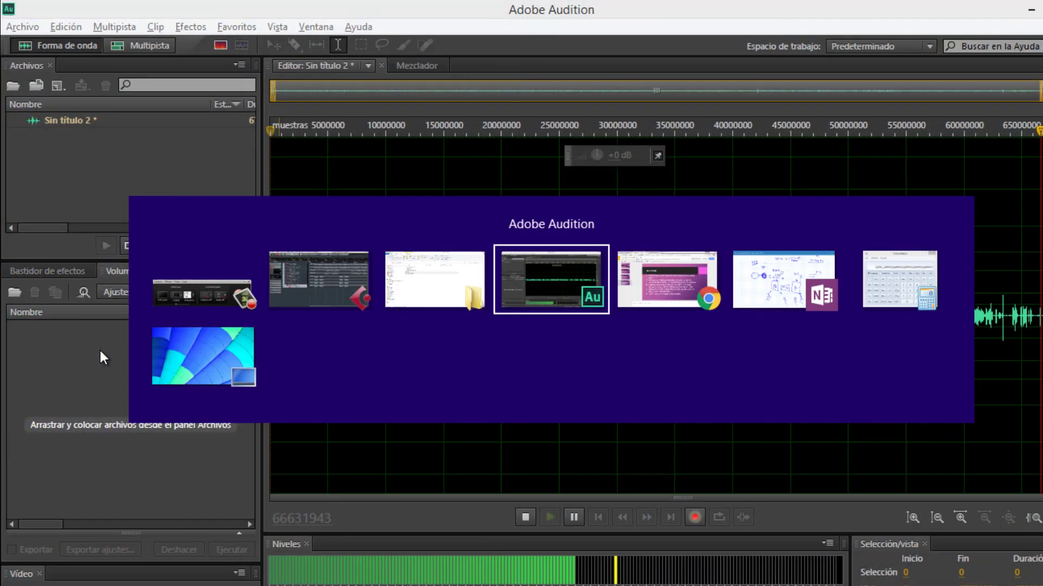
key(alt+Tab)
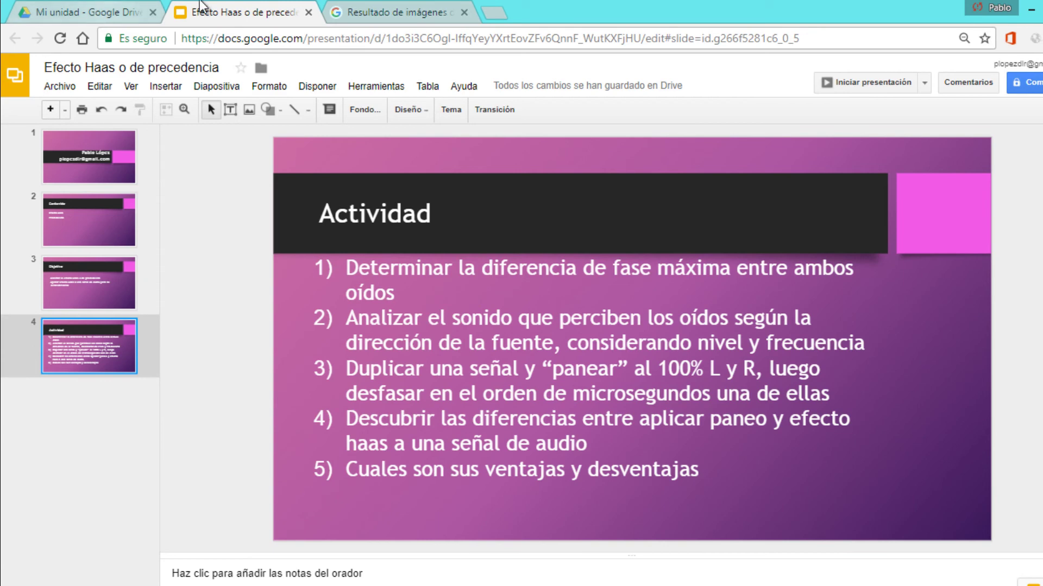
click(409, 11)
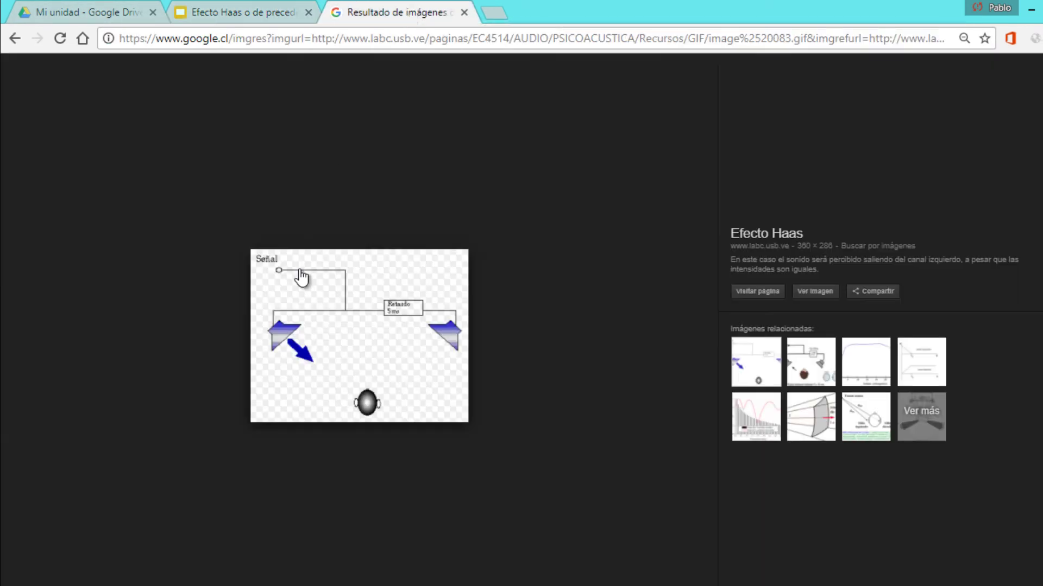
Open the Figure 2.8 delay diagram from the "efecto haas" image results, and return to the Actividad slide.
click(15, 38)
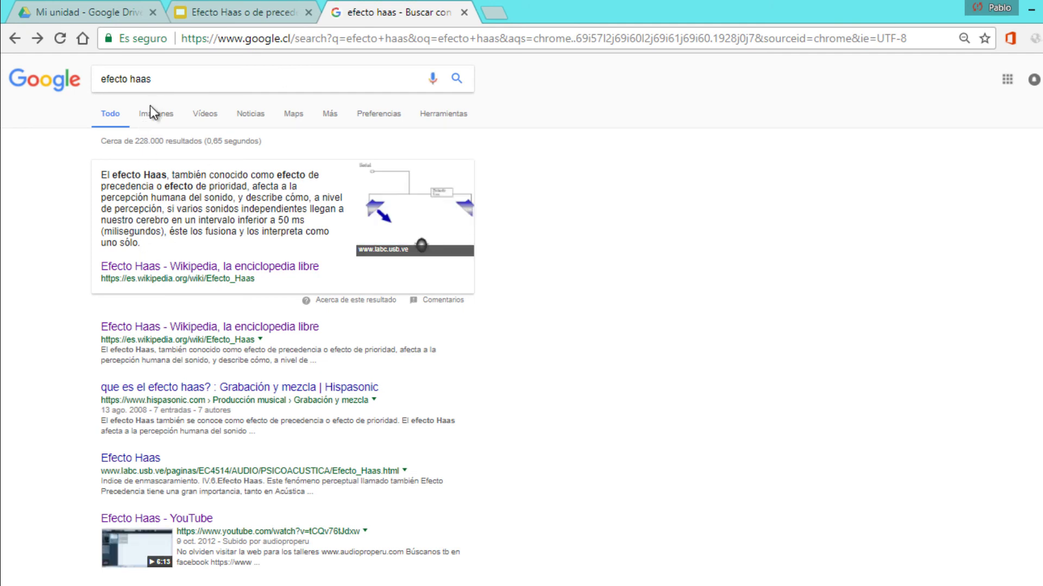
click(159, 117)
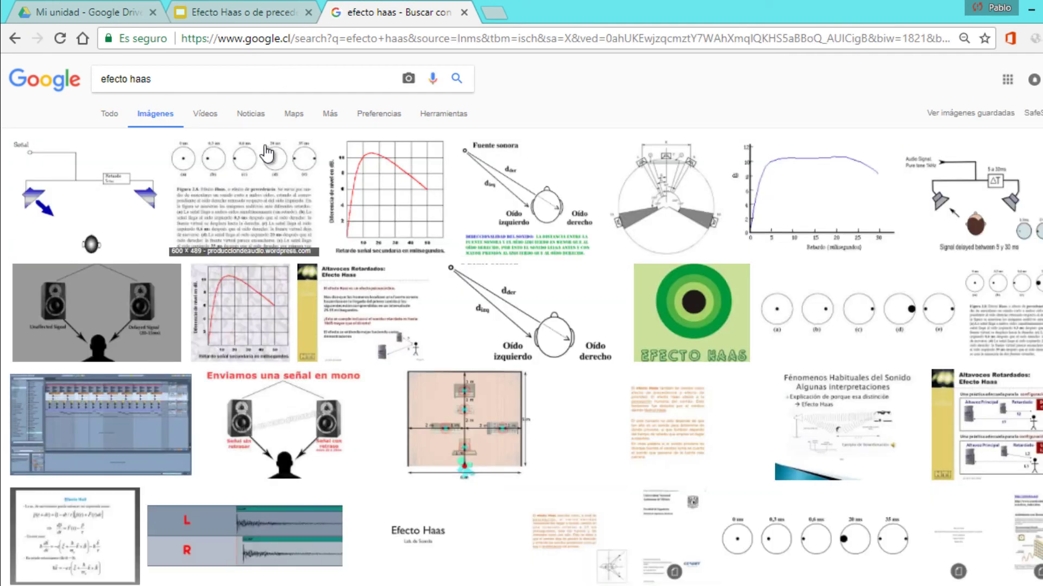
click(246, 173)
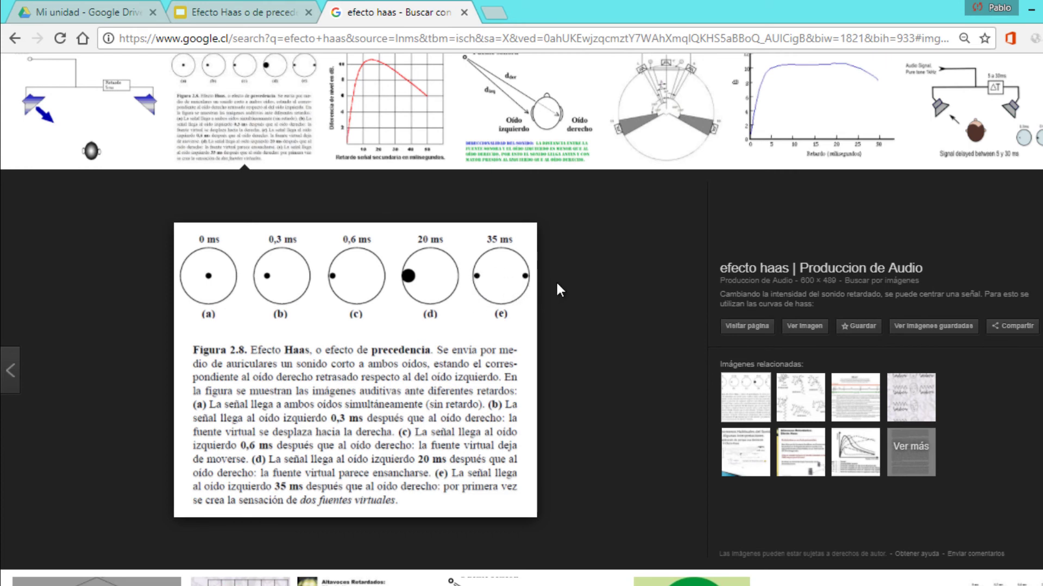
click(227, 17)
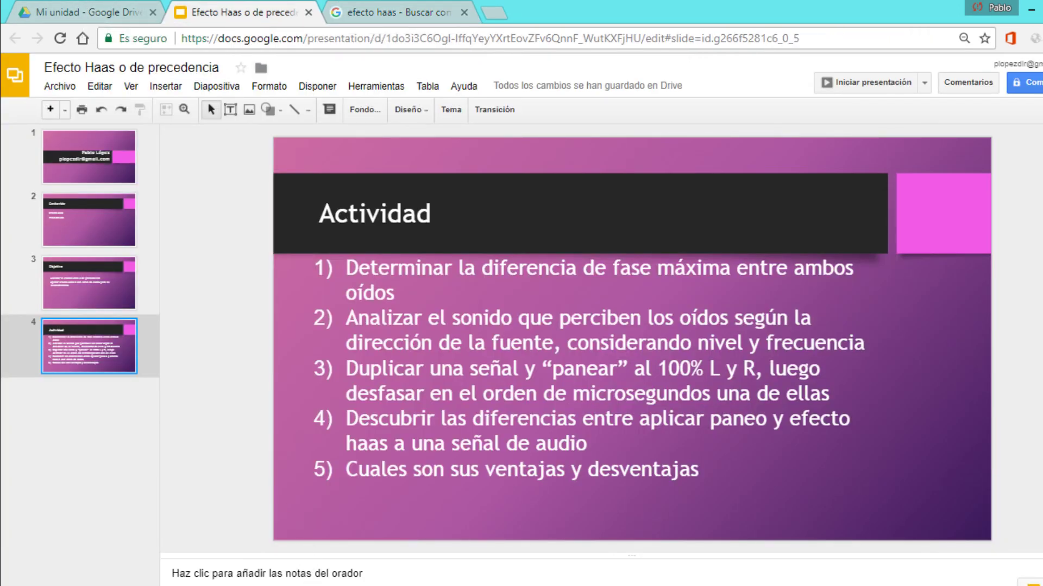
Switch to Cubase, mute and unsolo every track except Guitarra rasgueo and its copy, and play from the start.
click(404, 585)
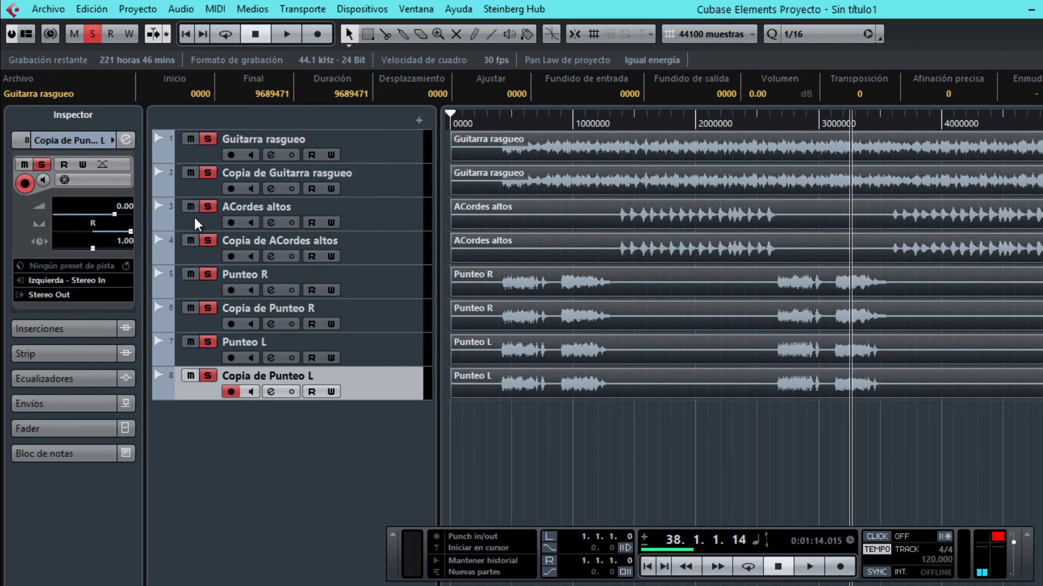
click(194, 343)
click(209, 376)
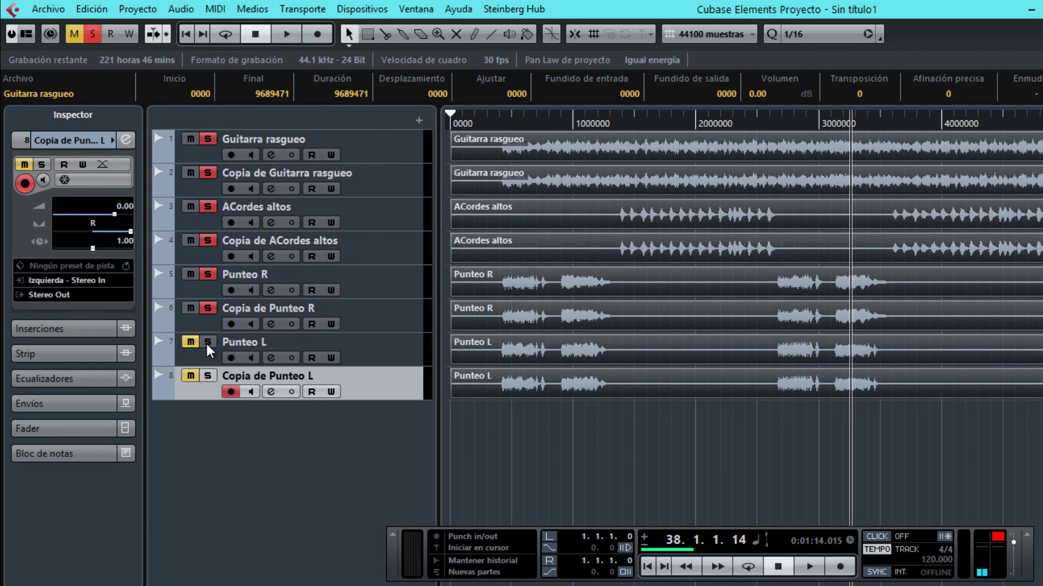
click(205, 308)
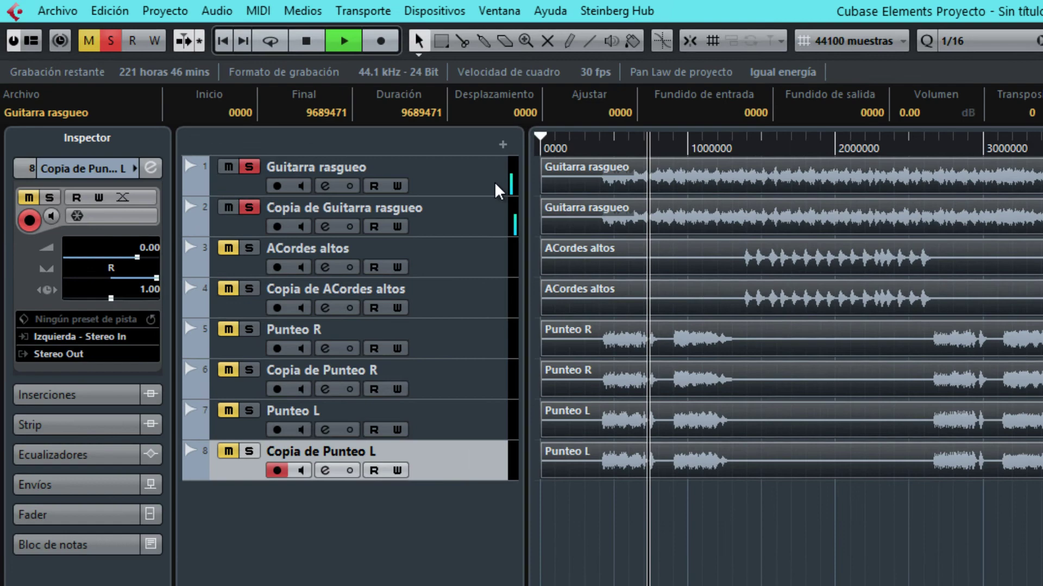
During playback, gradually raise the track delay of Copia de Guitarra rasgueo to 34.77.
click(496, 185)
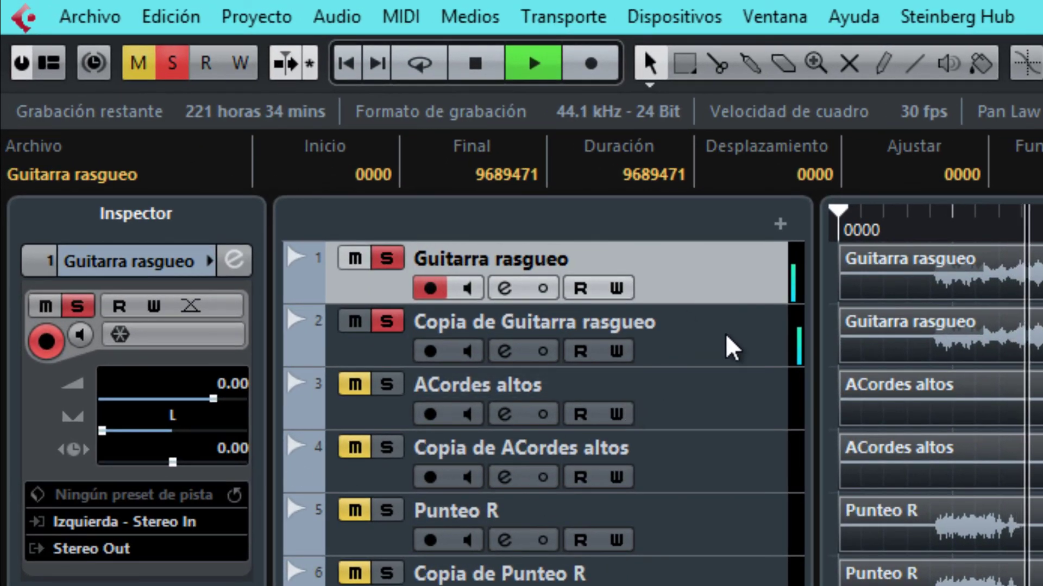
click(731, 347)
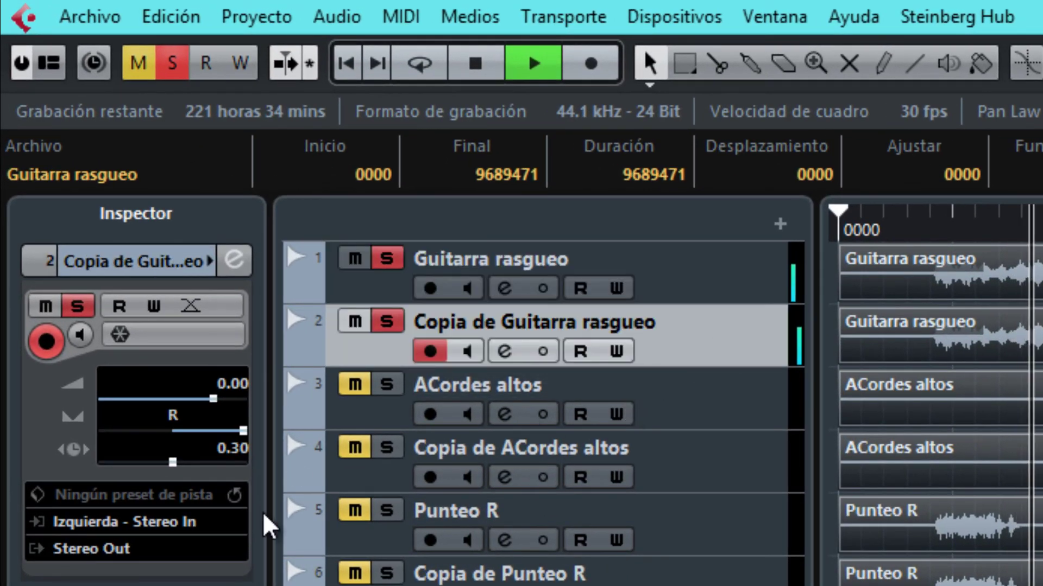
double_click(238, 453)
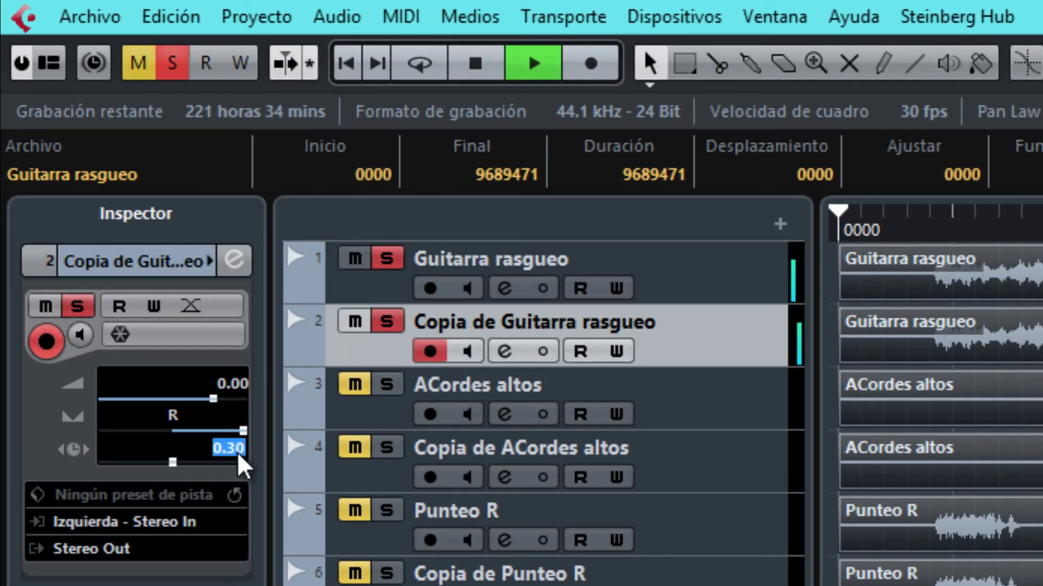
text(0.31)
scroll(236, 451, up, 15)
scroll(237, 452, up, 15)
key(Up)
key(Up)
key(Up)
key(Up)
key(Up)
key(Up)
key(Up)
key(Up)
key(Up)
key(Up)
key(Up)
key(Up)
key(Up)
key(Up)
key(Up)
key(Up)
key(Up)
key(Up)
key(Up)
key(Up)
key(Up)
key(Up)
key(Up)
key(Up)
key(Up)
key(Up)
key(Up)
key(Up)
key(Up)
key(Up)
key(Up)
key(Up)
key(Up)
key(Up)
key(Up)
key(Up)
key(Up)
key(Up)
key(Up)
key(Up)
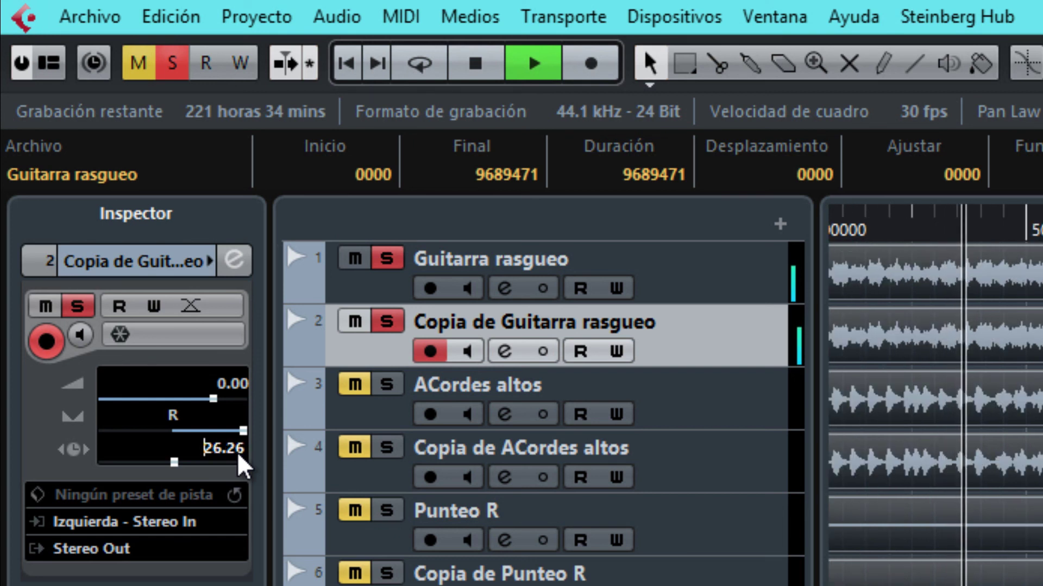
key(Up)
key(Up)
key(Up)
key(Up)
key(Up)
key(Up)
key(Up)
key(Up)
key(Up)
key(Up)
key(Up)
key(Up)
key(Up)
key(Up)
key(Up)
key(Up)
key(Up)
key(Up)
key(Up)
key(Up)
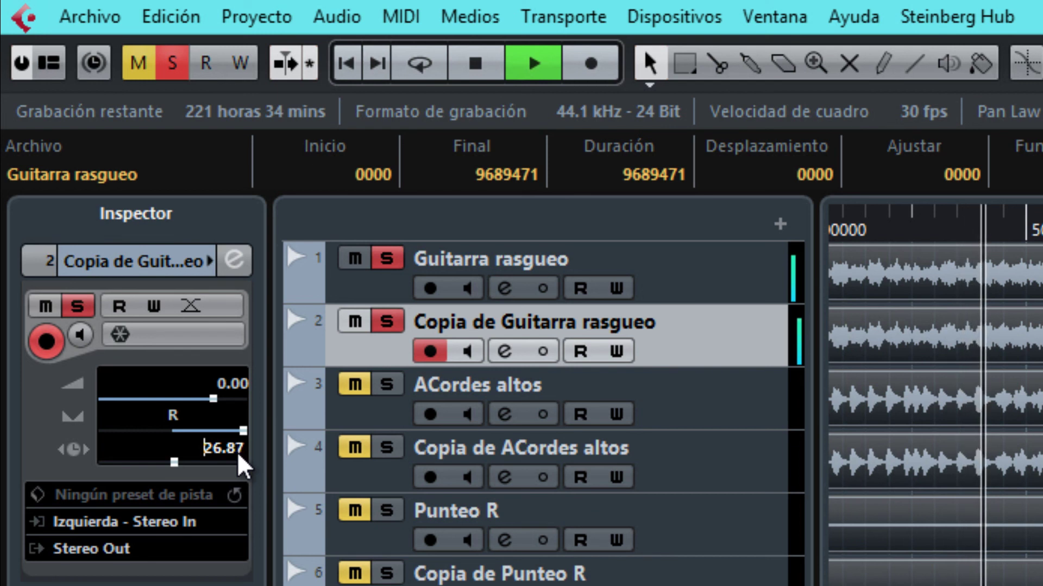
key(Up)
key(Up)
key(Up)
key(Up)
key(Up)
key(Up)
key(Up)
key(Up)
key(Up)
key(Up)
key(Up)
key(Up)
key(Up)
key(Up)
key(Up)
key(Up)
key(Up)
key(Up)
key(Up)
key(Up)
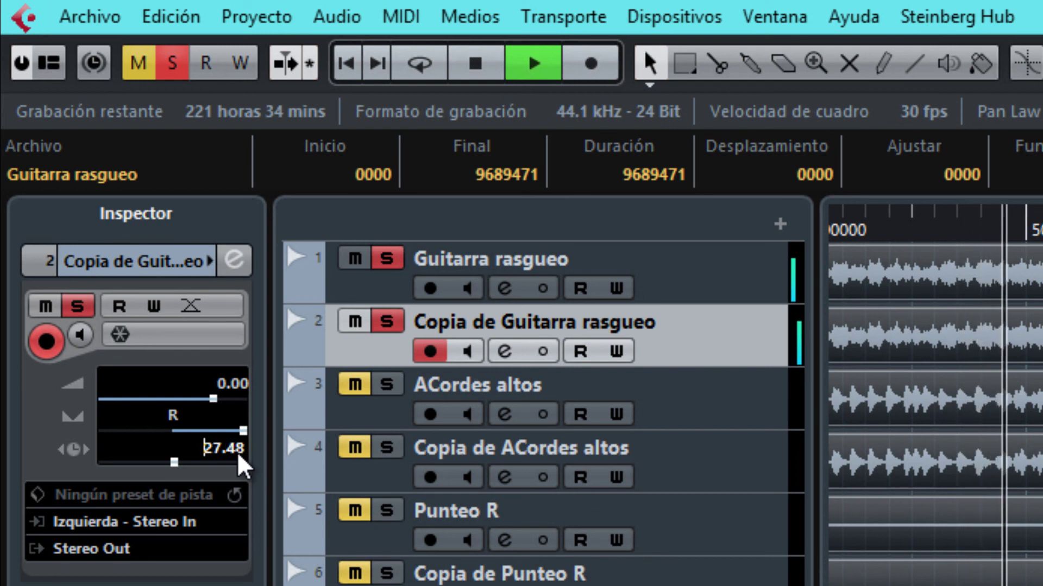
key(Up)
key(Up)
key(Up)
key(Up)
key(Up)
key(Up)
key(Up)
key(Up)
key(Up)
key(Up)
key(Up)
key(Up)
key(Up)
key(Up)
key(Up)
key(Up)
key(Up)
key(Up)
key(Up)
key(Up)
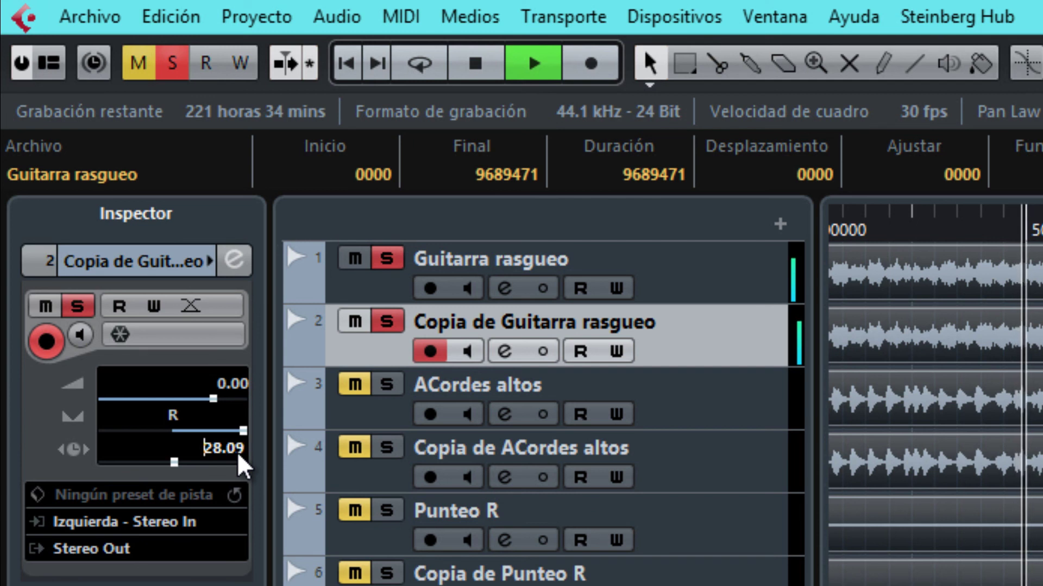
key(Up)
key(Up)
key(Up)
key(Up)
key(Up)
key(Up)
key(Up)
key(Up)
key(Up)
key(Up)
key(Up)
key(Up)
key(Up)
key(Up)
key(Up)
key(Up)
key(Up)
key(Up)
key(Up)
key(Up)
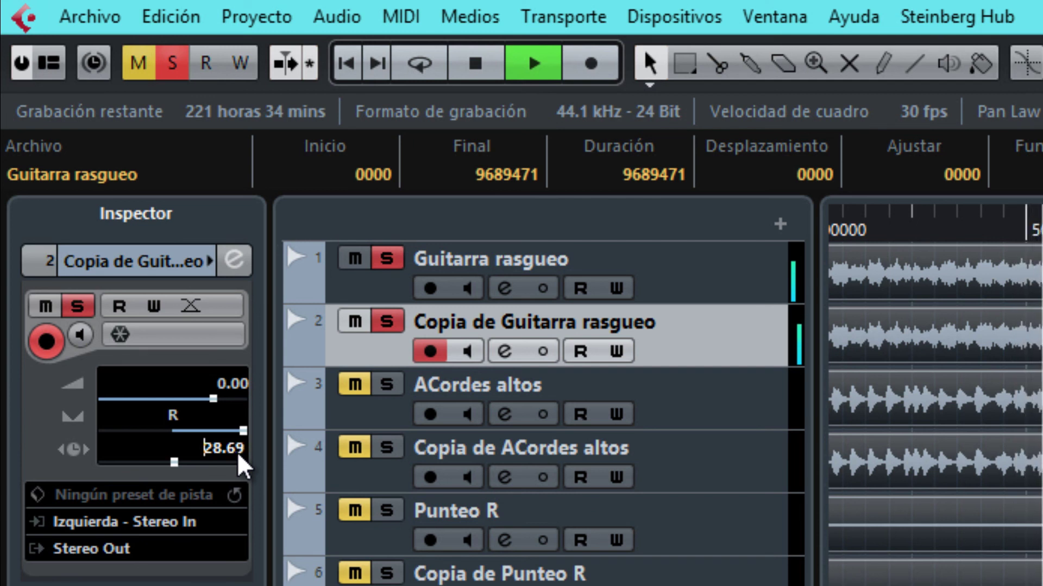
key(Up)
key(Up)
key(Up)
key(Up)
key(Up)
key(Up)
key(Up)
key(Up)
key(Up)
key(Up)
key(Up)
key(Up)
key(Up)
key(Up)
key(Up)
key(Up)
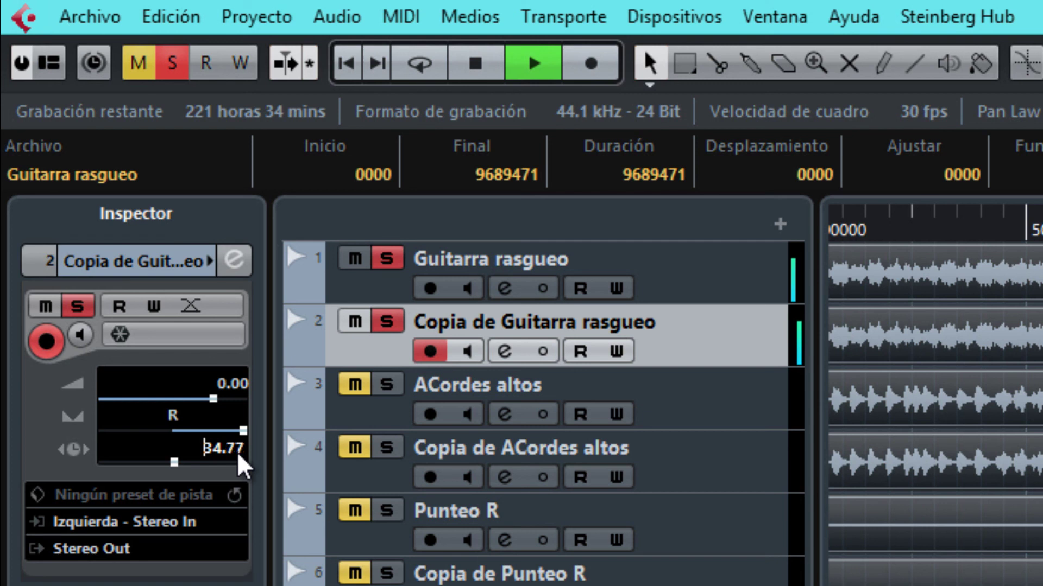
Keep playback running and gradually raise the track delay of Copia de Guitarra rasgueo to 41.45.
key(Up)
key(Up)
key(Up)
key(Up)
key(Up)
key(Up)
key(Up)
key(Up)
key(Up)
key(Up)
key(Up)
key(Up)
key(Up)
key(Up)
key(Up)
key(Up)
key(Up)
key(Up)
key(Up)
key(Up)
key(Up)
key(Up)
key(Up)
key(Up)
key(Up)
key(Up)
key(Up)
key(Up)
key(Up)
key(Up)
key(Up)
key(Up)
key(Up)
key(Up)
key(Up)
key(Up)
key(Up)
key(Up)
key(Up)
key(Up)
key(Up)
key(Up)
key(Up)
key(Up)
key(Up)
key(Up)
key(Up)
key(Up)
key(Up)
key(Up)
key(Up)
key(Up)
key(Up)
key(Up)
key(Up)
key(Up)
key(Up)
key(Up)
key(Up)
key(Up)
key(Up)
key(Up)
key(Up)
key(Up)
key(Up)
key(Up)
key(Up)
key(Up)
key(Up)
key(Up)
key(Up)
key(Up)
key(Up)
key(Up)
key(Up)
key(Up)
key(Up)
key(Up)
key(Up)
key(Up)
key(Up)
key(Up)
key(Up)
key(Up)
key(Up)
key(Up)
key(Up)
key(Up)
key(Up)
key(Up)
key(Up)
key(Up)
key(Up)
key(Up)
key(Up)
key(Up)
key(Up)
key(Up)
key(Up)
key(Up)
key(Up)
key(Up)
key(Up)
key(Up)
key(Up)
key(Up)
key(Up)
key(Up)
key(Up)
key(Up)
key(Up)
key(Up)
key(Up)
key(Up)
key(Up)
key(Up)
key(Up)
key(Up)
key(Up)
key(Up)
key(Up)
key(Up)
key(Up)
key(Up)
key(Up)
key(Up)
key(Up)
key(Up)
key(Up)
key(Up)
key(Up)
key(Up)
key(Up)
key(Up)
key(Up)
key(Up)
key(Up)
key(Up)
key(Up)
key(Up)
key(Up)
key(Up)
key(Up)
key(Up)
key(Up)
key(Up)
key(Up)
key(Up)
key(Up)
key(Up)
key(Up)
key(Up)
key(Up)
key(Up)
key(Up)
key(Up)
key(Up)
key(Up)
key(Up)
key(Up)
key(Up)
key(Up)
key(Up)
key(Up)
key(Up)
key(Up)
key(Up)
key(Up)
key(Up)
key(Up)
key(Up)
key(Up)
key(Up)
key(Up)
key(Up)
key(Up)
key(Up)
key(Up)
key(Up)
key(Up)
key(Up)
key(Up)
key(Up)
key(Up)
key(Up)
key(Up)
key(Up)
key(Up)
key(Up)
key(Up)
key(Up)
key(Up)
key(Up)
key(Up)
key(Up)
key(Up)
key(Up)
key(Up)
key(Up)
key(Up)
key(Up)
key(Up)
key(Up)
key(Up)
key(Up)
key(Up)
key(Up)
key(Up)
key(Up)
key(Up)
key(Up)
key(Up)
key(Up)
key(Up)
key(Up)
key(Up)
key(Up)
key(Up)
key(Up)
key(Up)
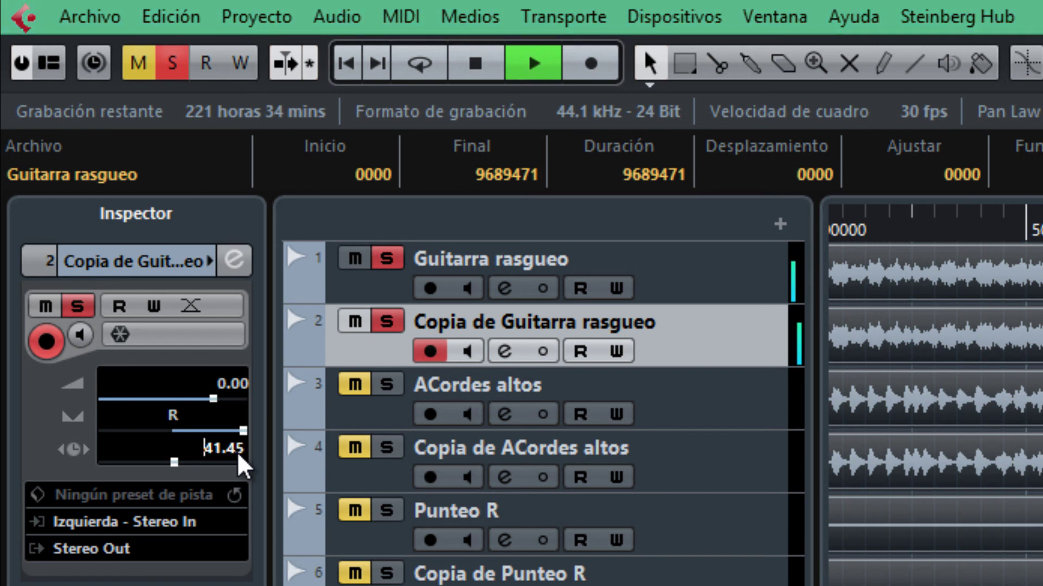
With playback still running, gradually raise the track delay of Copia de Guitarra rasgueo to 54.79.
key(Up)
key(Up)
key(Up)
key(Up)
key(Up)
key(Up)
key(Up)
key(Up)
key(Up)
key(Up)
key(Up)
key(Up)
key(Up)
key(Up)
key(Up)
key(Up)
key(Up)
key(Up)
key(Up)
key(Up)
key(Up)
key(Up)
key(Up)
key(Up)
key(Up)
key(Up)
key(Up)
key(Up)
key(Up)
key(Up)
key(Up)
key(Up)
key(Up)
key(Up)
key(Up)
key(Up)
key(Up)
key(Up)
key(Up)
key(Up)
key(Up)
key(Up)
key(Up)
key(Up)
key(Up)
key(Up)
key(Up)
key(Up)
key(Up)
key(Up)
key(Up)
key(Up)
key(Up)
key(Up)
key(Up)
key(Up)
key(Up)
key(Up)
key(Up)
key(Up)
key(Up)
key(Up)
key(Up)
key(Up)
key(Up)
key(Up)
key(Up)
key(Up)
key(Up)
key(Up)
key(Up)
key(Up)
key(Up)
key(Up)
key(Up)
key(Up)
key(Up)
key(Up)
key(Up)
key(Up)
key(Up)
key(Up)
key(Up)
key(Up)
key(Up)
key(Up)
key(Up)
key(Up)
key(Up)
key(Up)
key(Up)
key(Up)
key(Up)
key(Up)
key(Up)
key(Up)
key(Up)
key(Up)
key(Up)
key(Up)
key(Up)
key(Up)
key(Up)
key(Up)
key(Up)
key(Up)
key(Up)
key(Up)
key(Up)
key(Up)
key(Up)
key(Up)
key(Up)
key(Up)
key(Up)
key(Up)
key(Up)
key(Up)
key(Up)
key(Up)
key(Up)
key(Up)
key(Up)
key(Up)
key(Up)
key(Up)
key(Up)
key(Up)
key(Up)
key(Up)
key(Up)
key(Up)
key(Up)
key(Up)
key(Up)
key(Up)
key(Up)
key(Up)
key(Up)
key(Up)
key(Up)
key(Up)
key(Up)
key(Up)
key(Up)
key(Up)
key(Up)
key(Up)
key(Up)
key(Up)
key(Up)
key(Up)
key(Up)
key(Up)
key(Up)
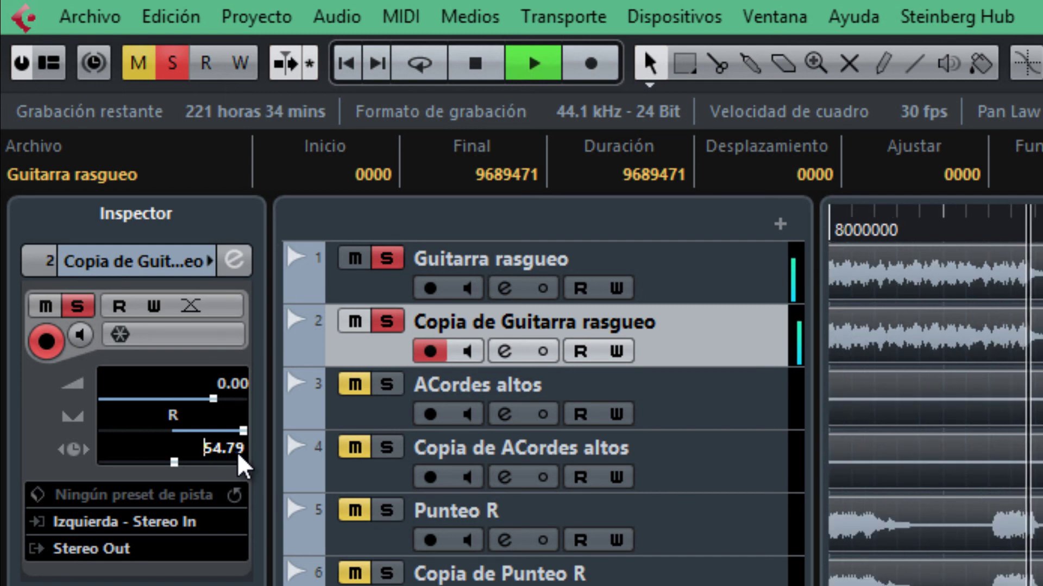
Let playback continue and raise the track delay of Copia de Guitarra rasgueo in small increments to 55.59.
key(Up)
key(Up)
key(Up)
key(Up)
key(Up)
key(Up)
key(Up)
key(Up)
key(Up)
key(Up)
key(Up)
key(Up)
key(Up)
key(Up)
key(Up)
key(Up)
key(Up)
key(Up)
key(Up)
key(Up)
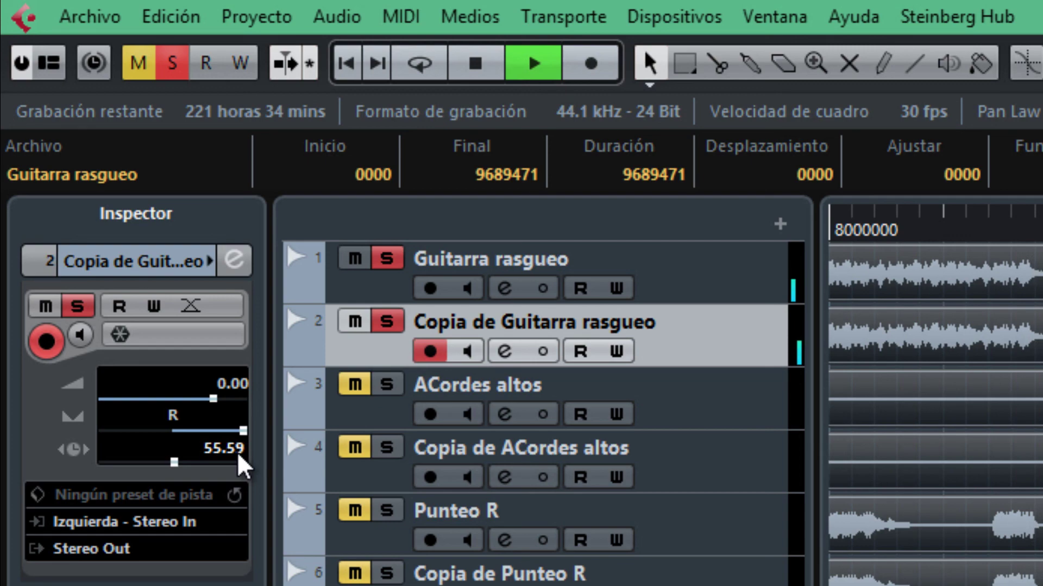
click(777, 567)
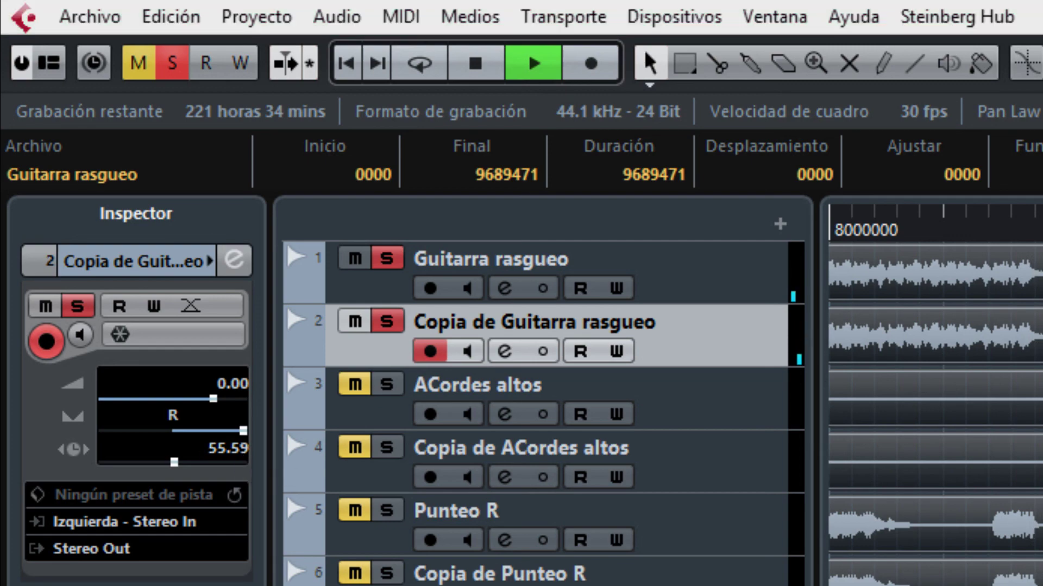